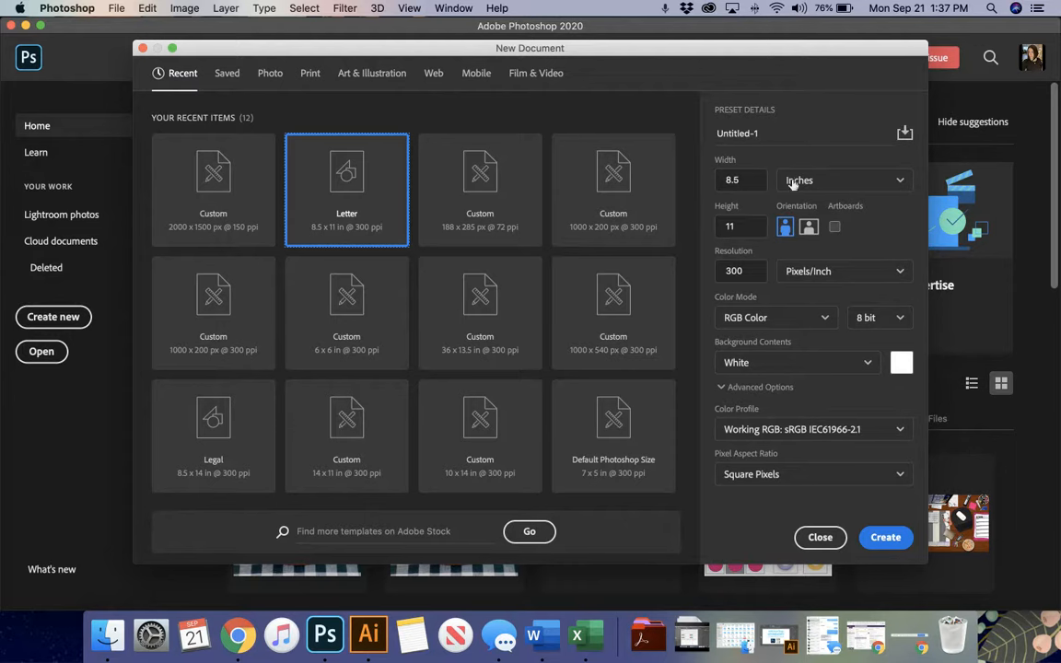
# Step: Create a Letter document, 8.5 x 11 inches at 300 pixels/inch, named Lettering
pyautogui.click(778, 131)
pyautogui.write('Lettering')
pyautogui.click(880, 545)
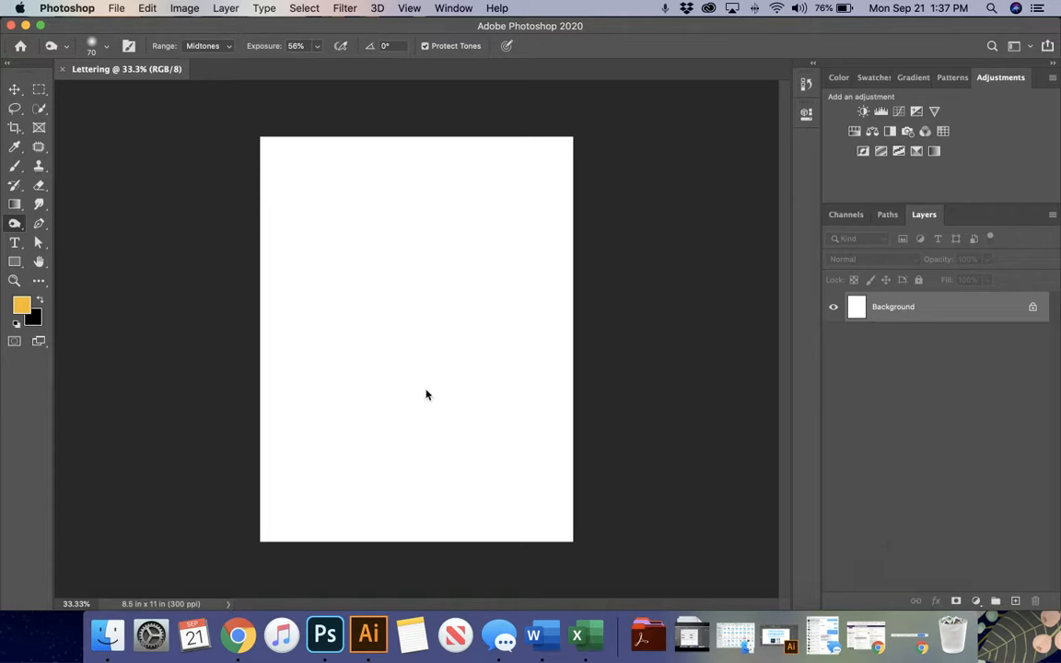
# Step: Add a text box with the letter S at 400 pt and place it in the page's upper-left area
pyautogui.press('t')
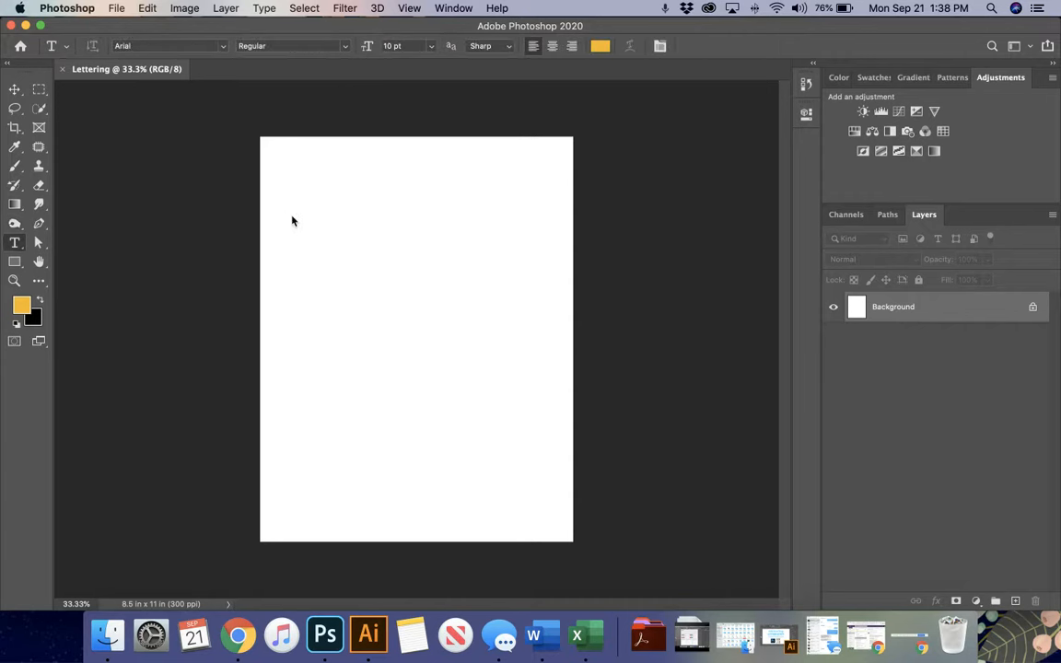
pyautogui.moveTo(291, 172); pyautogui.dragTo(404, 295)
pyautogui.press('BackSpace')
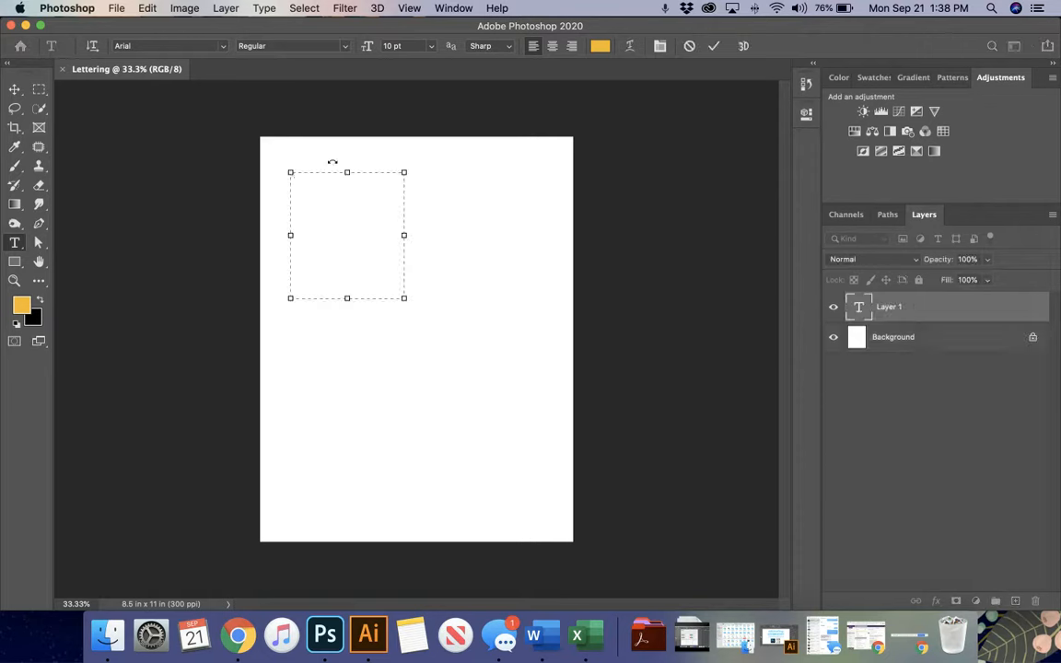
pyautogui.click(409, 44)
pyautogui.write('4')
pyautogui.moveTo(405, 302); pyautogui.dragTo(500, 390)
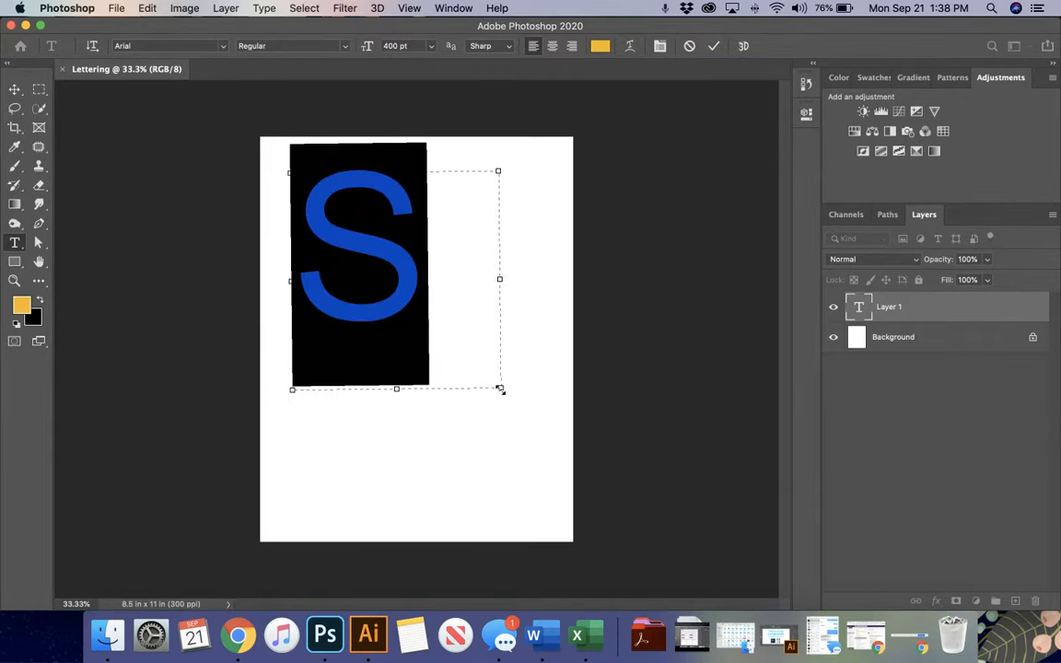
pyautogui.click(14, 89)
pyautogui.moveTo(353, 241); pyautogui.dragTo(346, 233)
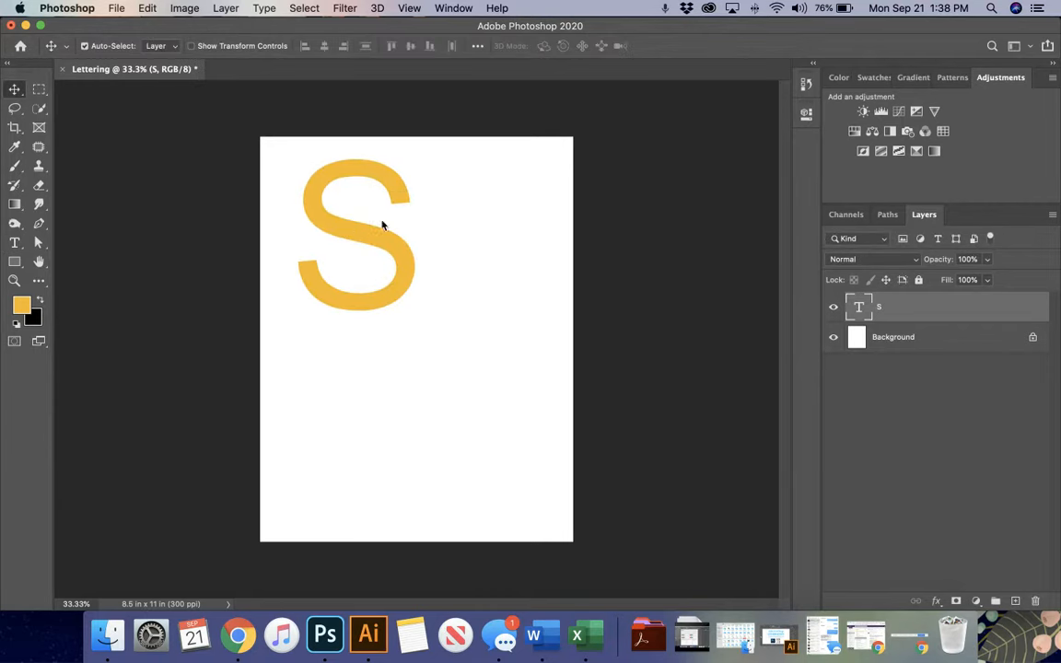
# Step: Set the letter S in Arial Black and nudge it slightly up and left
pyautogui.doubleClick(339, 208)
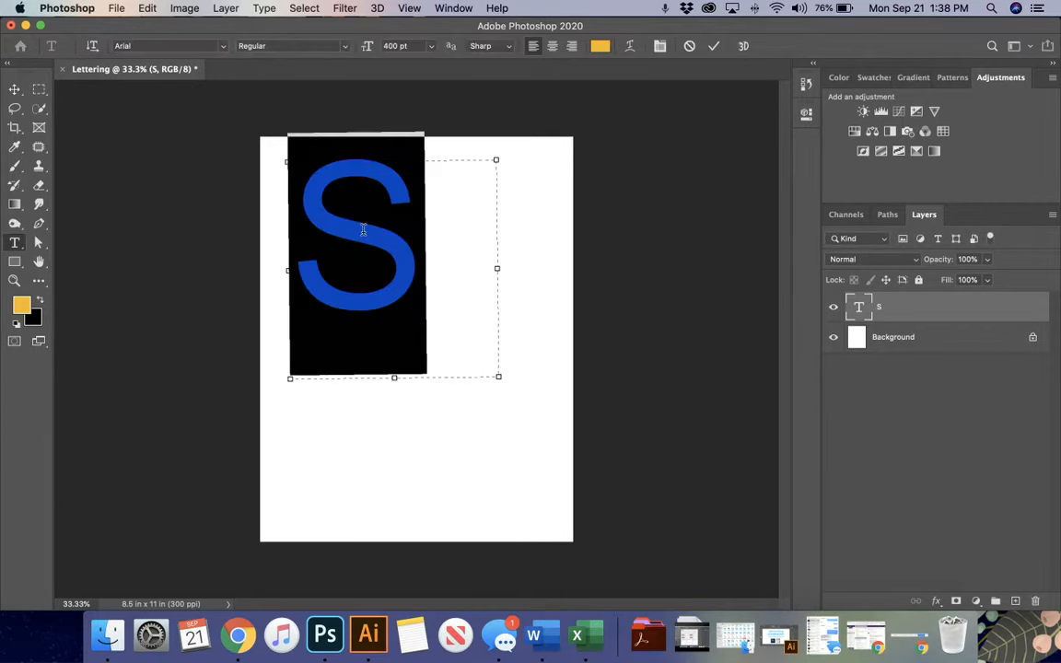
pyautogui.click(222, 49)
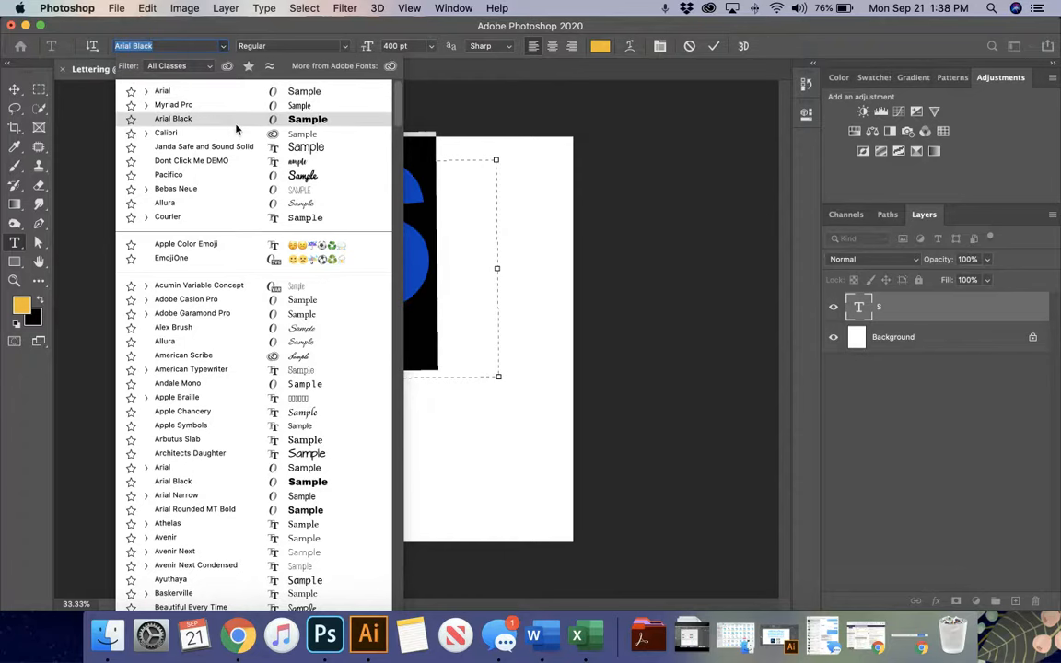
pyautogui.click(237, 118)
pyautogui.click(15, 89)
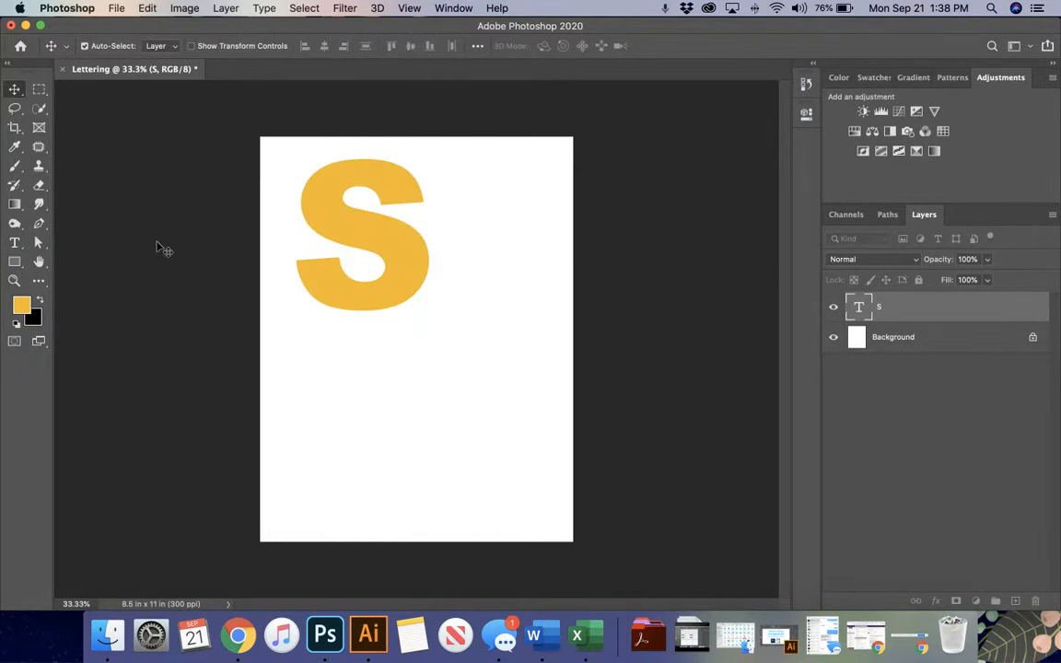
pyautogui.moveTo(413, 238)
pyautogui.mouseDown()
pyautogui.moveTo(409, 273)
pyautogui.moveTo(407, 241)
pyautogui.moveTo(420, 275)
pyautogui.moveTo(419, 231)
pyautogui.moveTo(401, 231)
pyautogui.mouseUp()
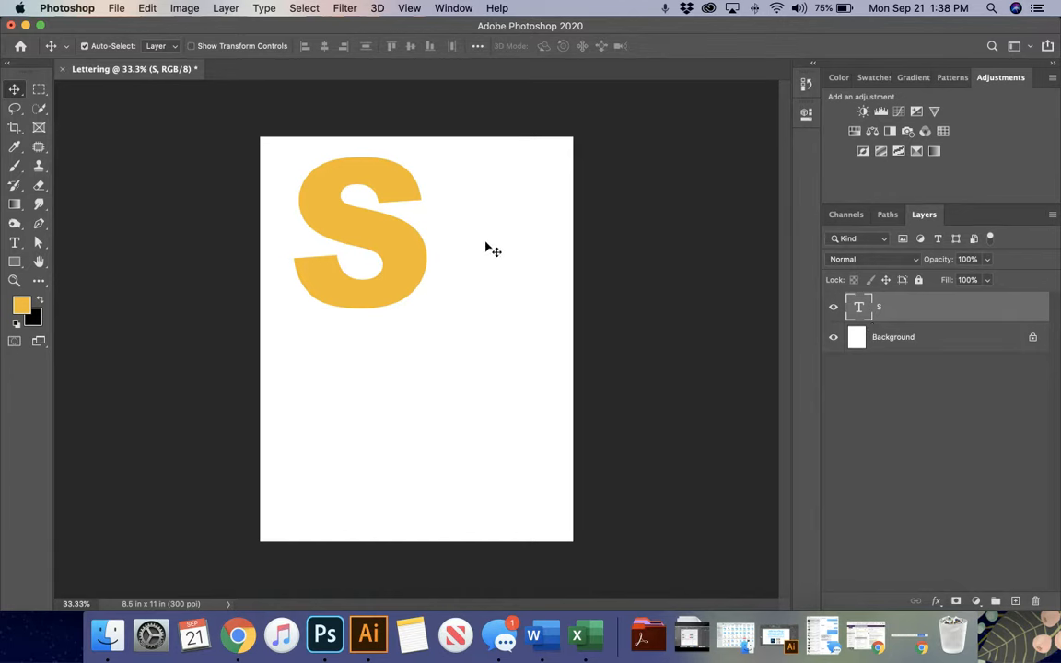
# Step: Duplicate the S, place the copy in the page's lower-right corner and nudge the original toward the upper-left corner
pyautogui.press('super')
pyautogui.press('super+j')
pyautogui.moveTo(398, 246); pyautogui.dragTo(522, 241)
pyautogui.moveTo(414, 260); pyautogui.dragTo(397, 256)
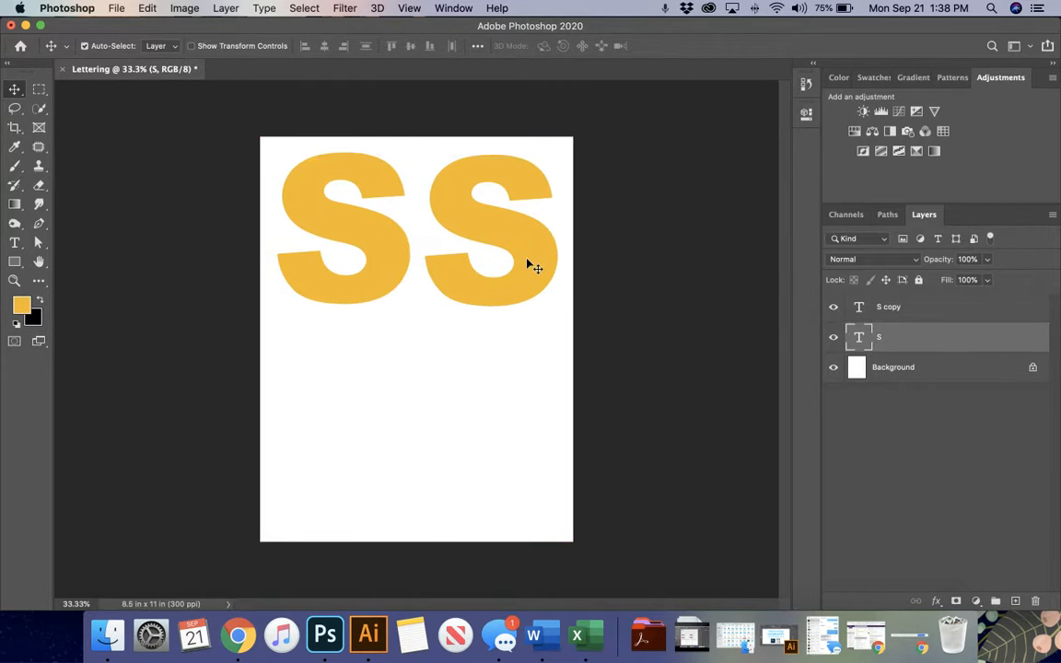
pyautogui.moveTo(529, 266); pyautogui.dragTo(533, 491)
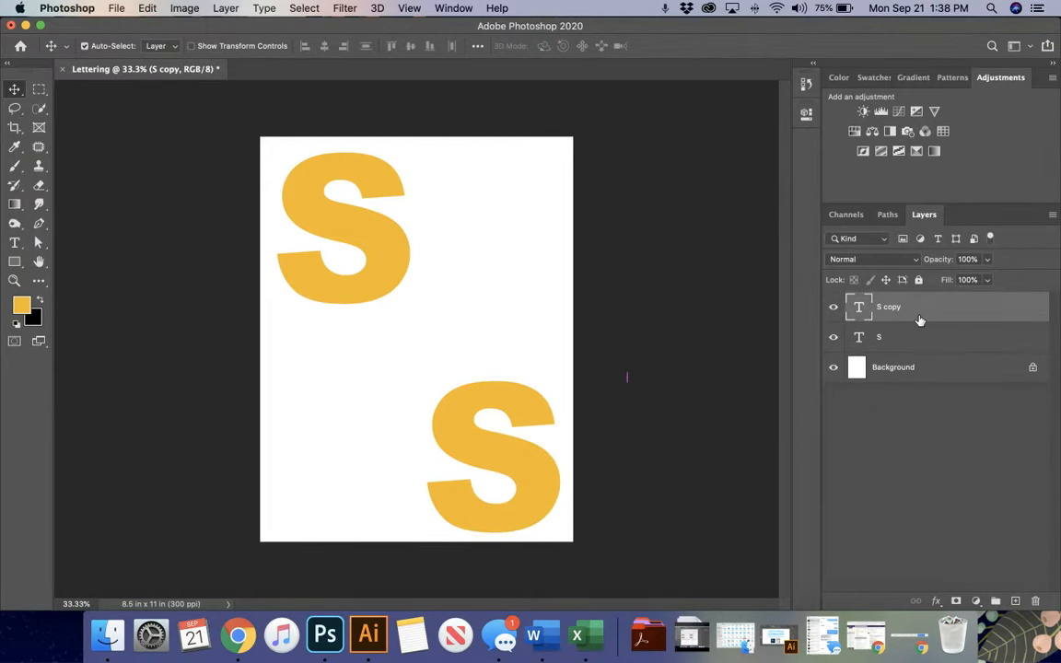
# Step: Duplicate the lower-right S, move the copy beside the upper-left S and change it to the letter C
pyautogui.press('super')
pyautogui.press('super+j')
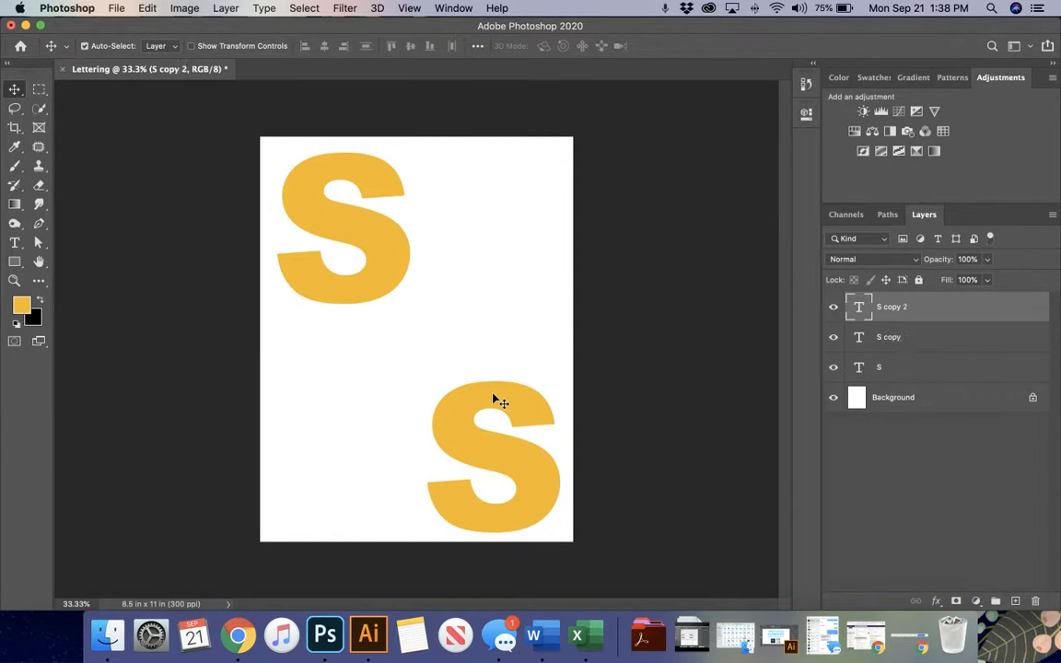
pyautogui.moveTo(509, 379); pyautogui.dragTo(506, 152)
pyautogui.doubleClick(535, 245)
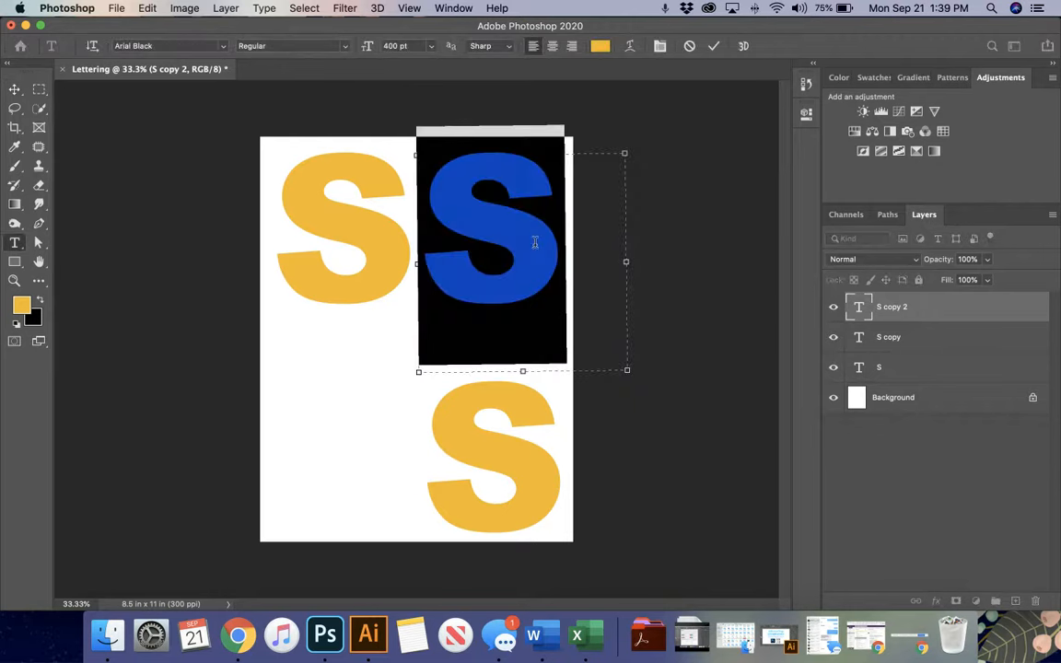
pyautogui.write('C')
pyautogui.click(15, 88)
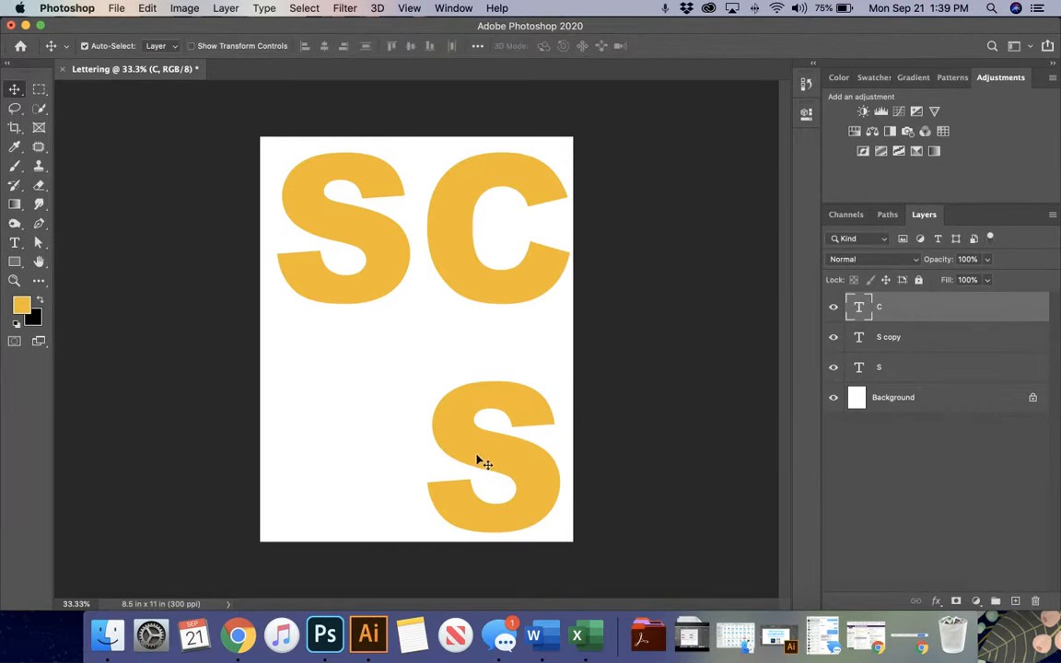
# Step: Select the S, C and lower S and scale them down together in proportion
pyautogui.moveTo(270, 163); pyautogui.dragTo(647, 568)
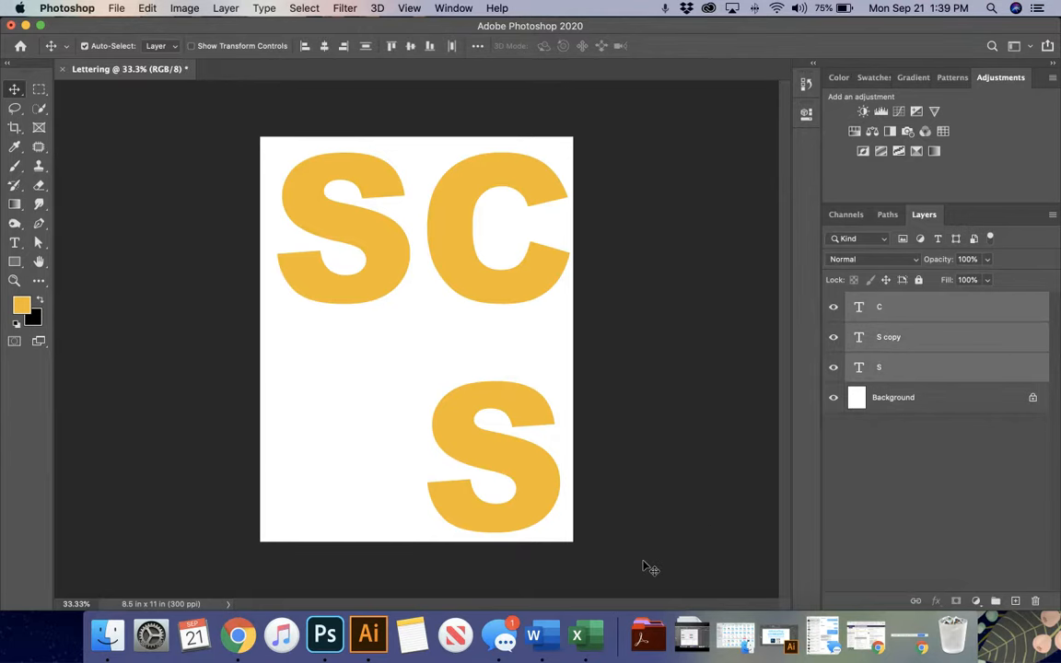
pyautogui.press('super+t')
pyautogui.moveTo(631, 153); pyautogui.dragTo(576, 268)
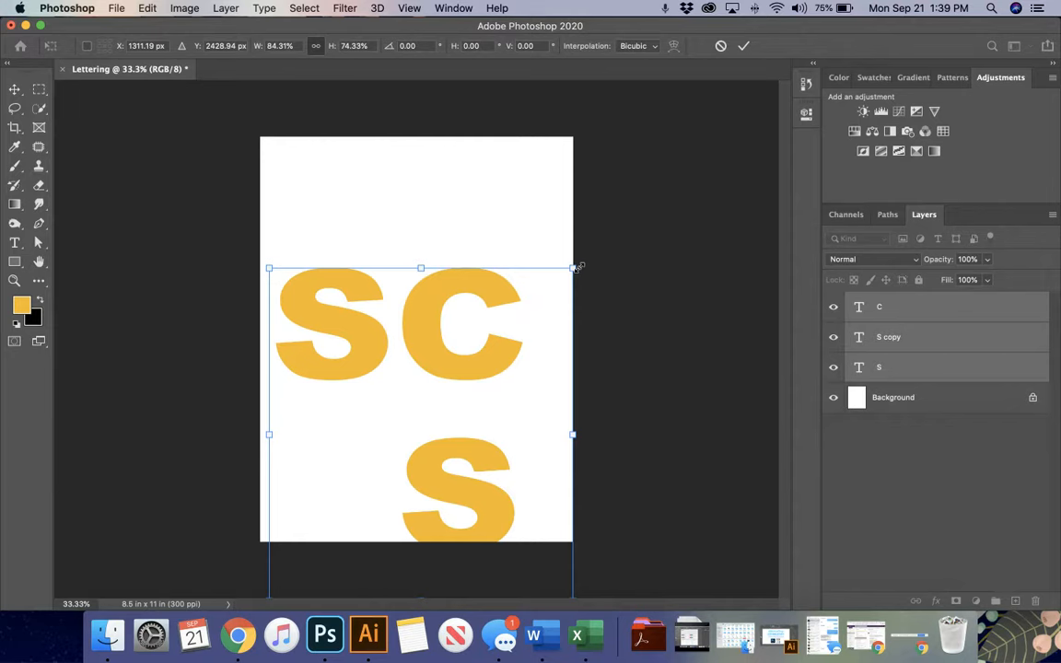
pyautogui.press('super+z')
pyautogui.moveTo(629, 154); pyautogui.dragTo(559, 220)
pyautogui.press('Return')
# Step: Move the three letters up to the page's top and lower the single S back to the lower-right area
pyautogui.moveTo(426, 284); pyautogui.dragTo(452, 190)
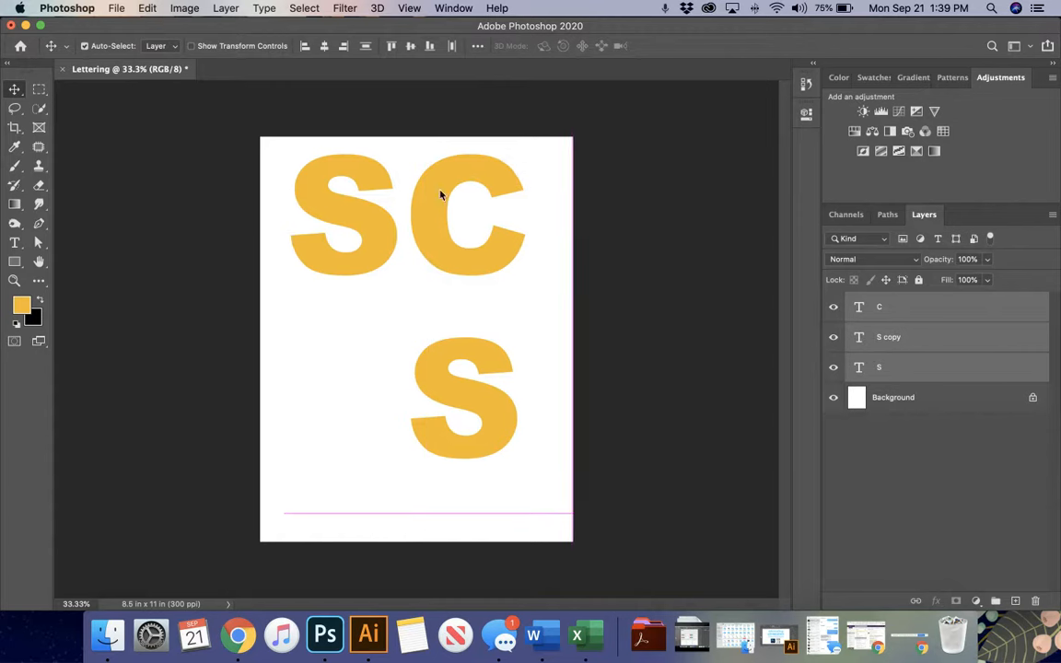
pyautogui.click(535, 372)
pyautogui.moveTo(510, 407); pyautogui.dragTo(523, 474)
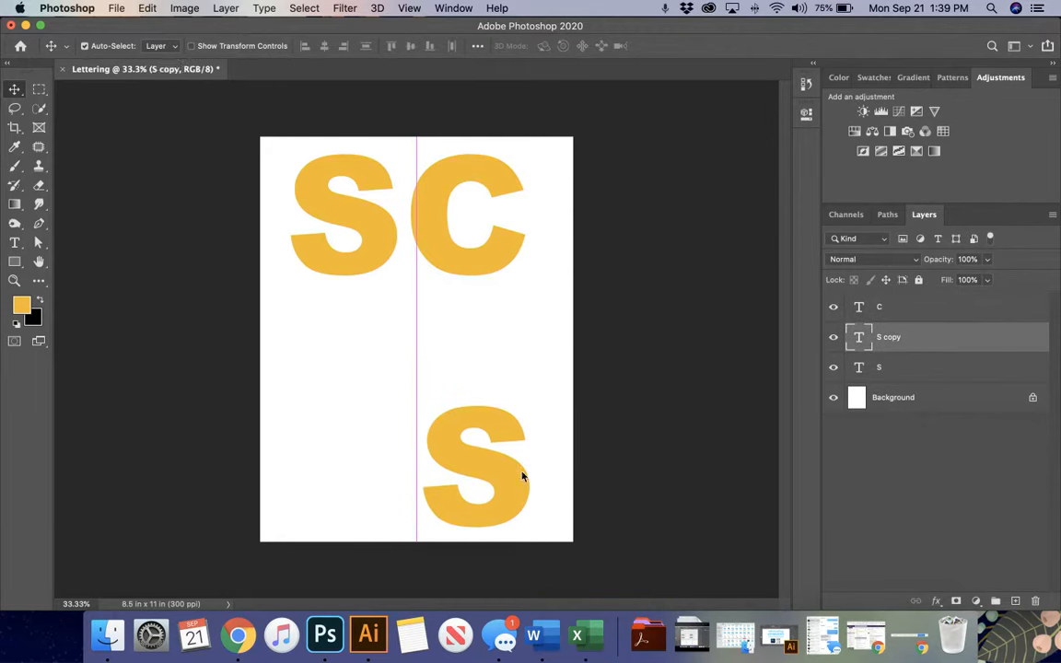
# Step: Duplicate the C and the lower S in place, and nudge the upper-left S slightly
pyautogui.keyDown('shift'); pyautogui.click(896, 310); pyautogui.keyUp('shift')
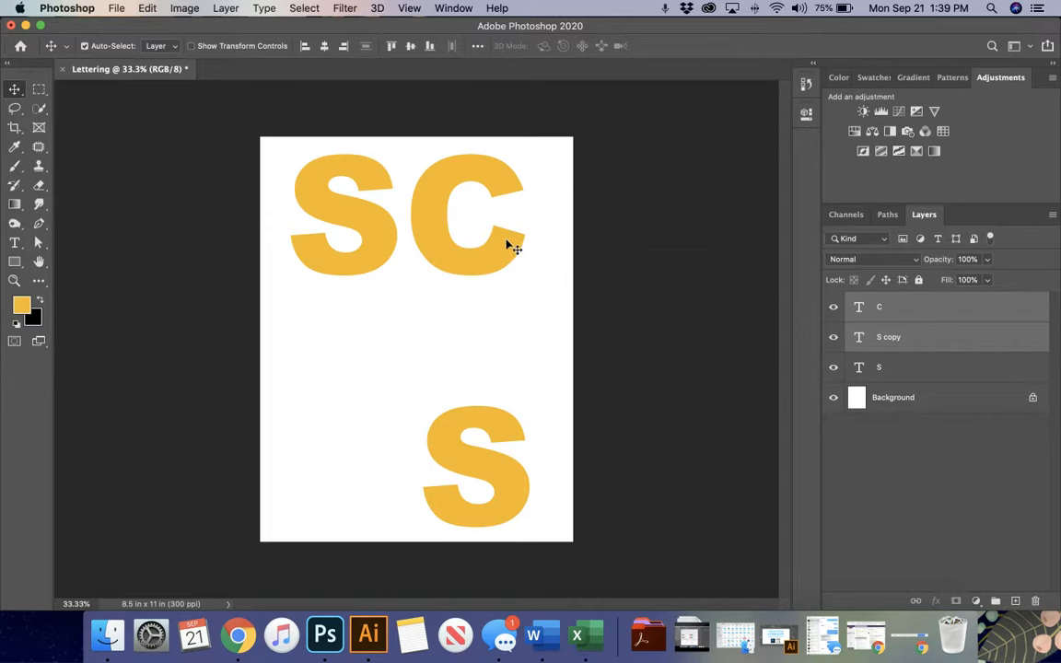
pyautogui.keyDown('alt'); pyautogui.moveTo(507, 245); pyautogui.dragTo(507, 247); pyautogui.keyUp('alt')
pyautogui.click(502, 315)
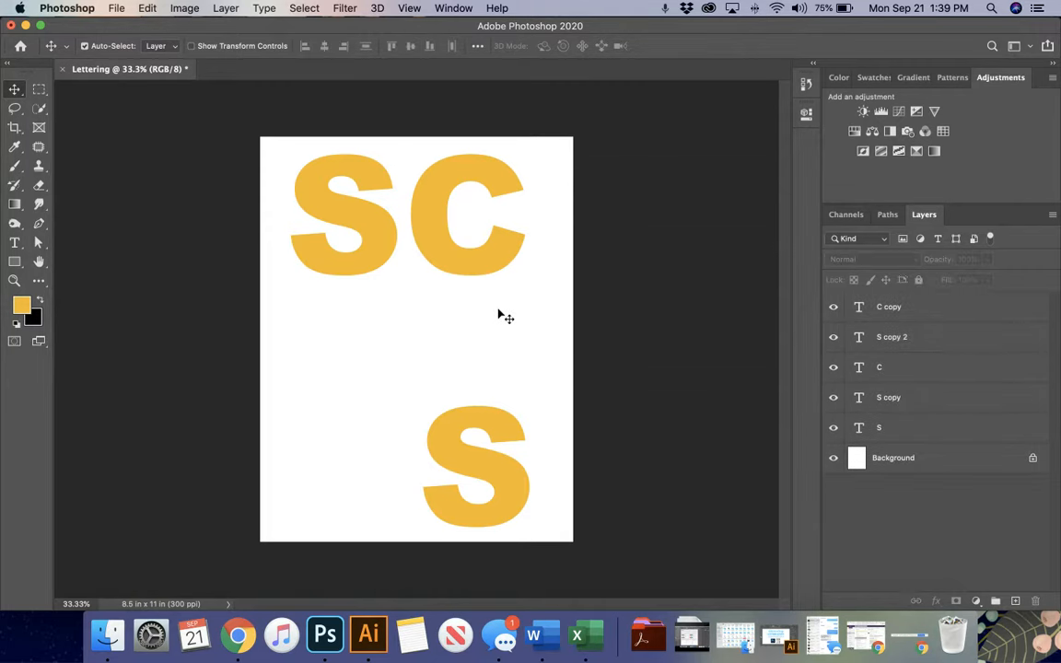
pyautogui.moveTo(355, 234)
pyautogui.mouseDown()
pyautogui.moveTo(367, 313)
pyautogui.moveTo(361, 234)
pyautogui.mouseUp()
# Step: Move the S duplicate to the left of the middle row and change it to the letter A
pyautogui.moveTo(456, 438); pyautogui.dragTo(325, 323)
pyautogui.doubleClick(323, 316)
pyautogui.write('A')
pyautogui.click(14, 88)
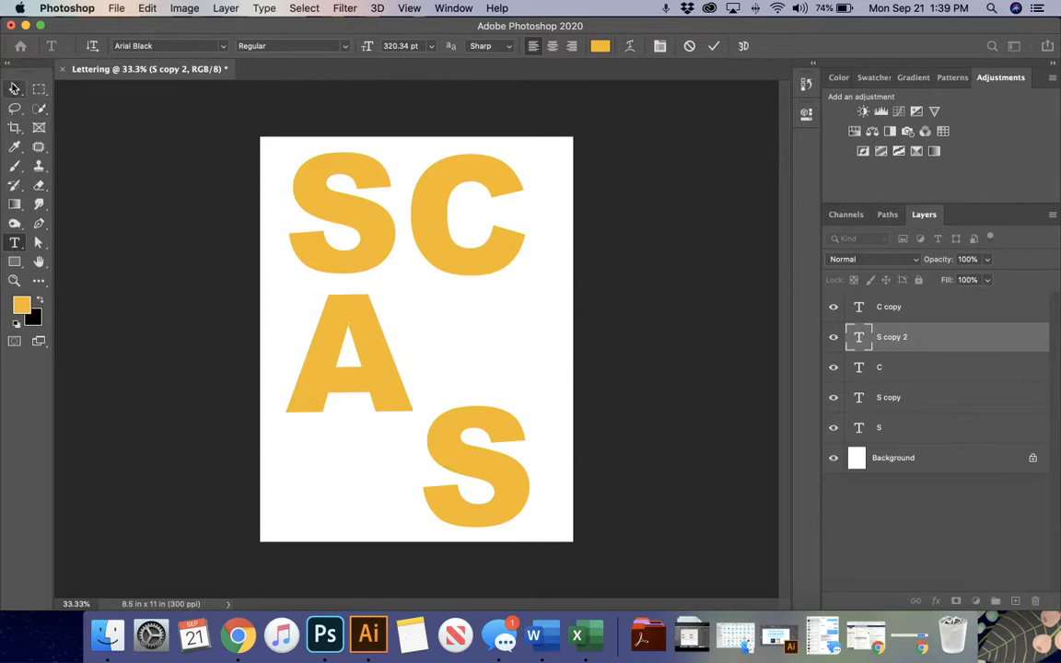
# Step: Move the C duplicate down to the right of the A and change it to the letter L
pyautogui.click(440, 247)
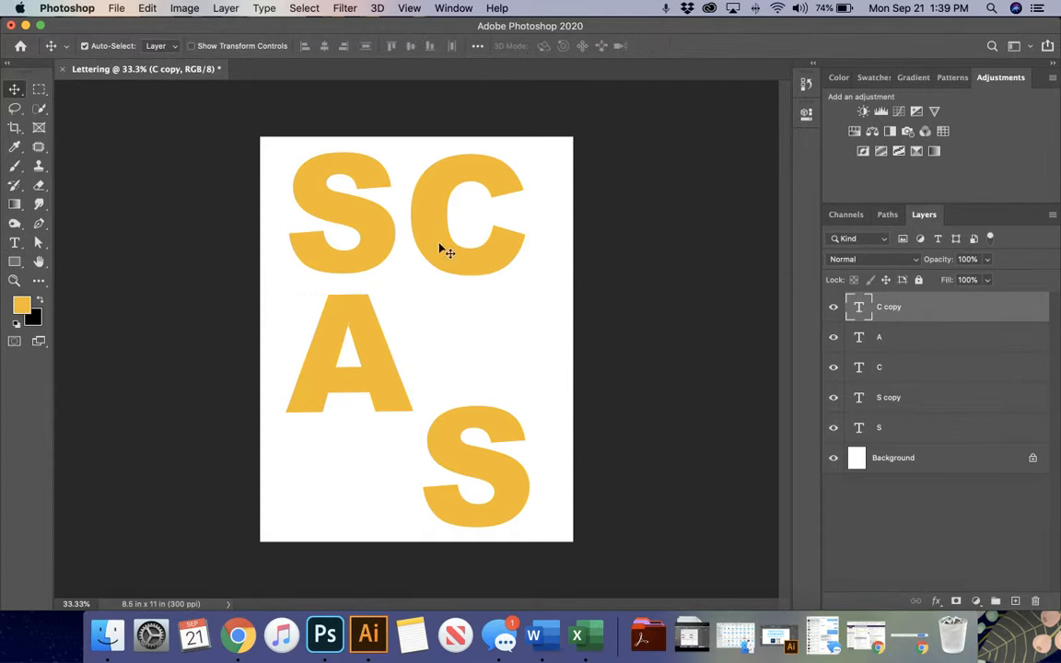
pyautogui.moveTo(440, 247); pyautogui.dragTo(446, 364)
pyautogui.doubleClick(446, 364)
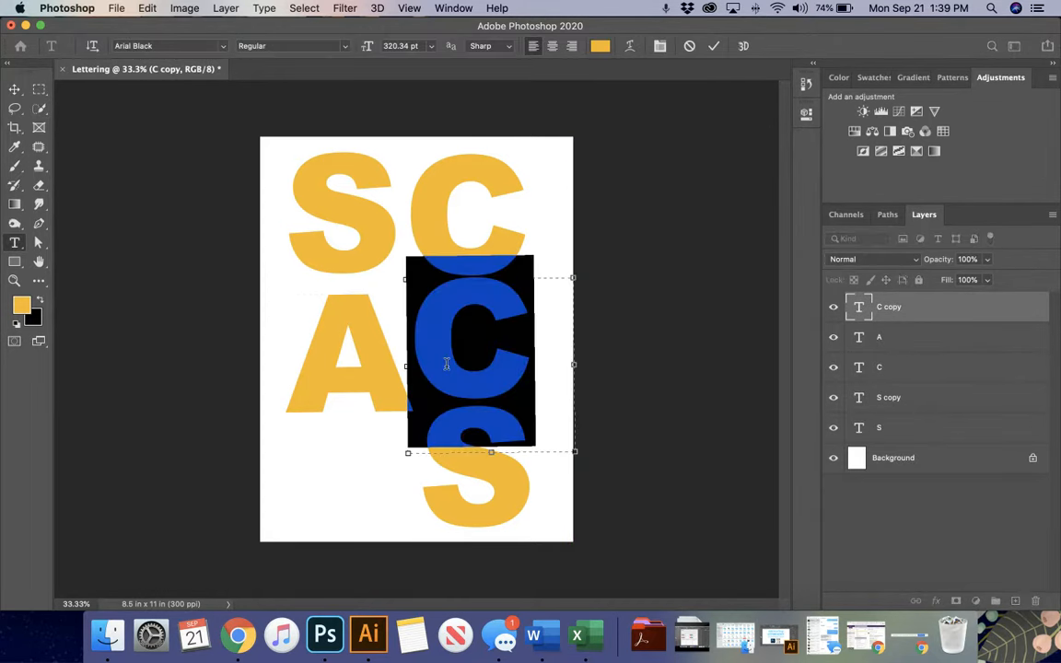
pyautogui.write('L')
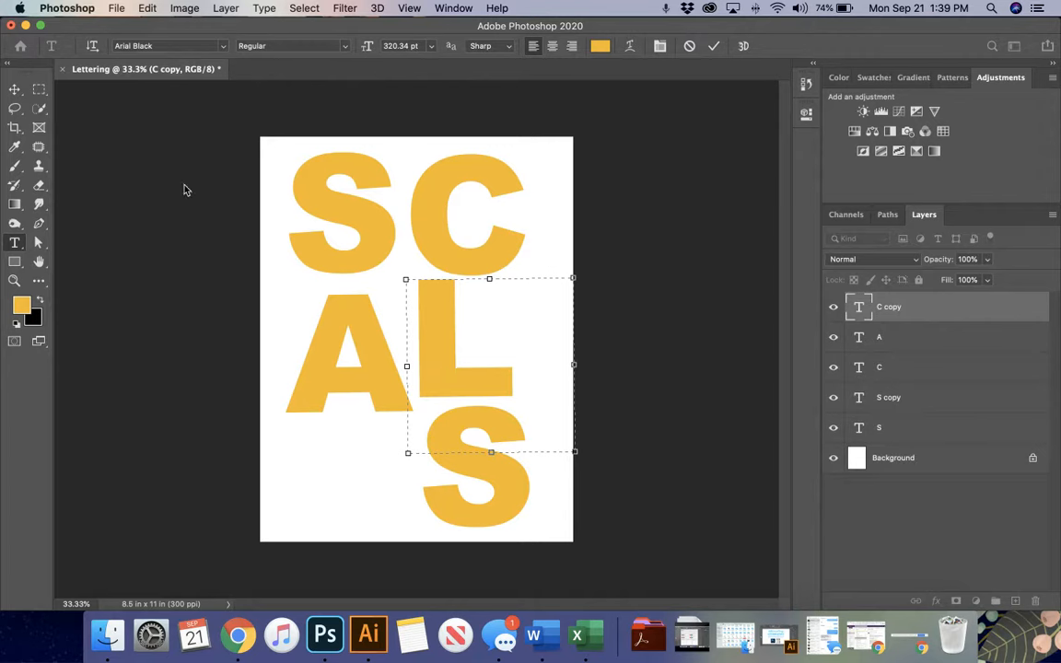
pyautogui.click(14, 89)
# Step: Duplicate the A into the bottom row's left side and change the copy to the letter E
pyautogui.keyDown('super'); pyautogui.click(332, 382); pyautogui.keyUp('super')
pyautogui.moveTo(331, 383); pyautogui.dragTo(314, 471)
pyautogui.doubleClick(314, 471)
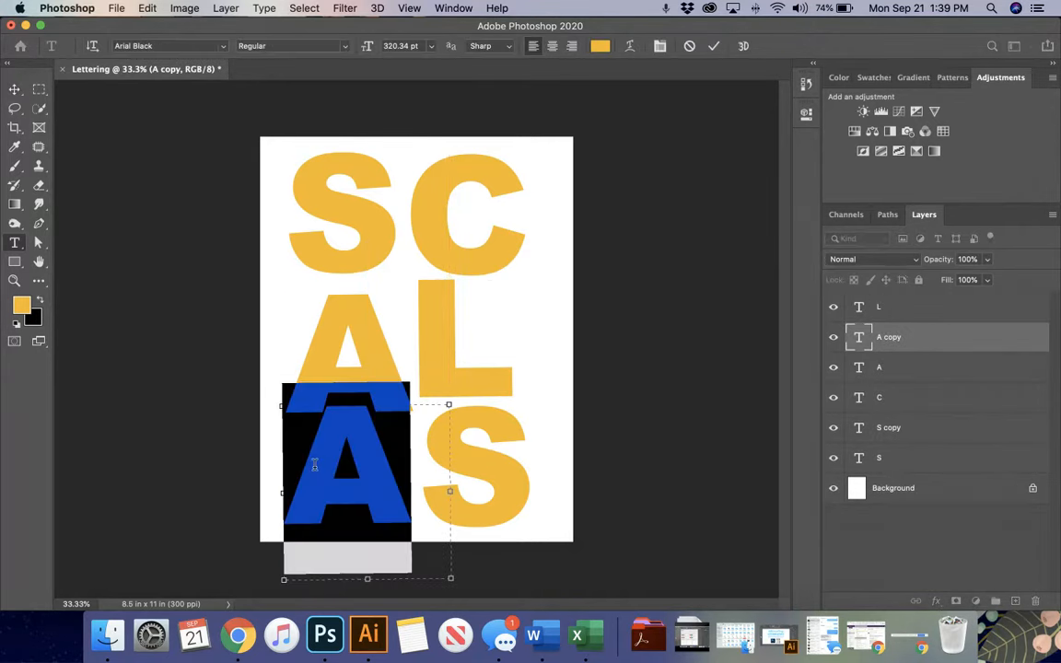
pyautogui.write('E')
pyautogui.click(15, 91)
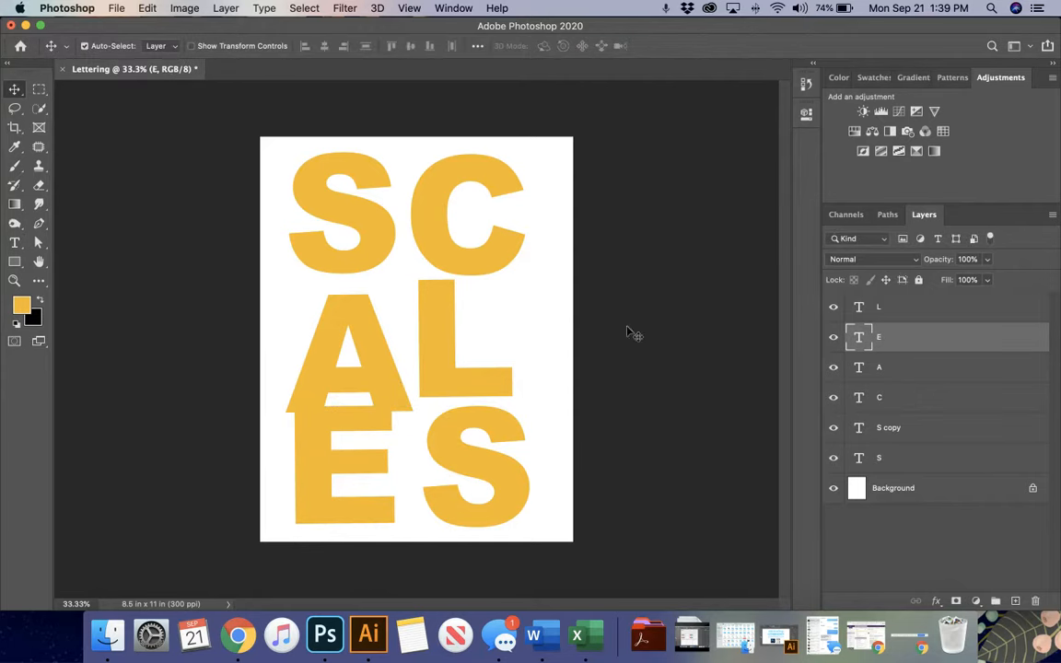
# Step: Scale all six letters together to about 91% and shift them slightly down the page
pyautogui.moveTo(241, 145); pyautogui.dragTo(621, 532)
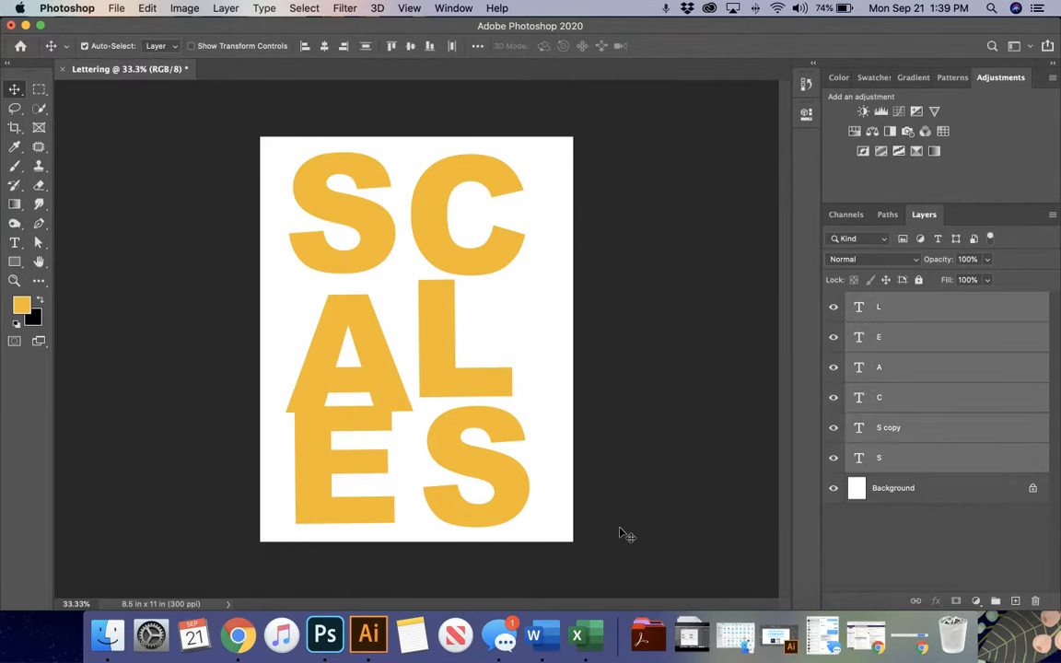
pyautogui.press('super+t')
pyautogui.moveTo(586, 583); pyautogui.dragTo(548, 558)
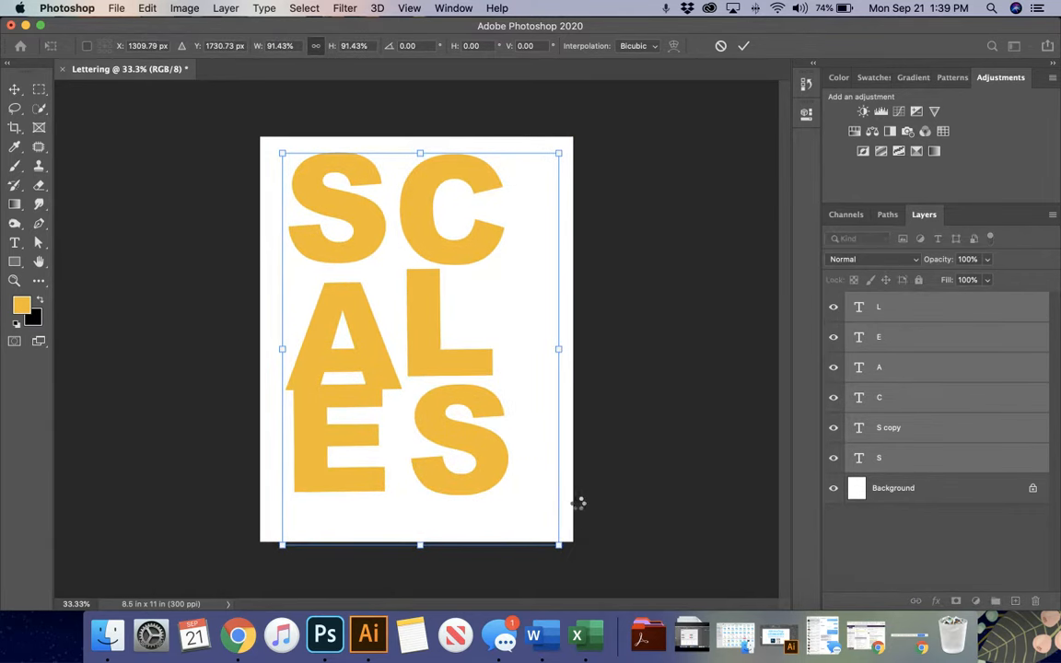
pyautogui.press('Return')
pyautogui.moveTo(359, 439)
pyautogui.mouseDown()
pyautogui.moveTo(362, 471)
pyautogui.moveTo(363, 451)
pyautogui.mouseUp()
# Step: Move the top row's S and C back up near the page's top edge
pyautogui.click(397, 226)
pyautogui.click(372, 239)
pyautogui.moveTo(321, 145); pyautogui.dragTo(478, 173)
# Step: Align the top edges of the A and L in the middle row
pyautogui.moveTo(283, 300); pyautogui.dragTo(486, 354)
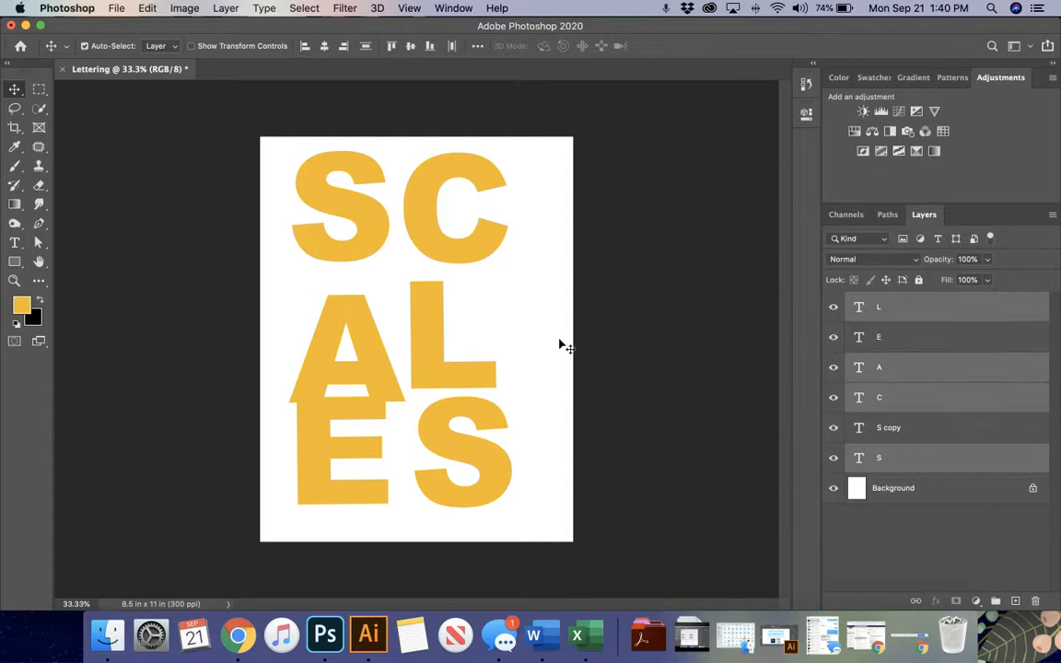
pyautogui.click(948, 365)
pyautogui.keyDown('super'); pyautogui.click(913, 307); pyautogui.keyUp('super')
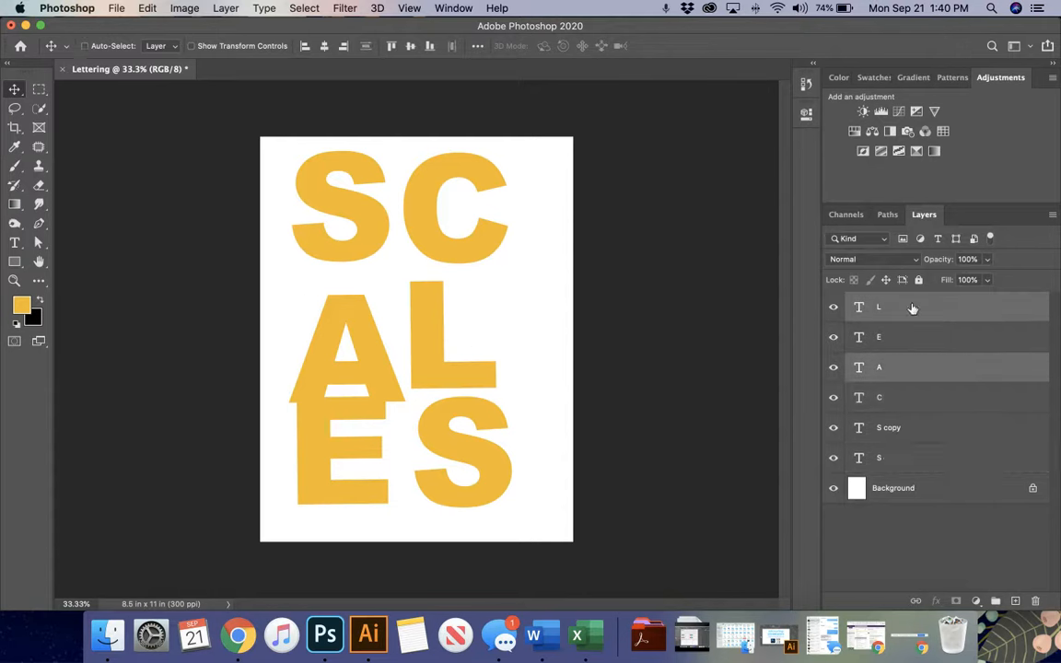
pyautogui.click(391, 48)
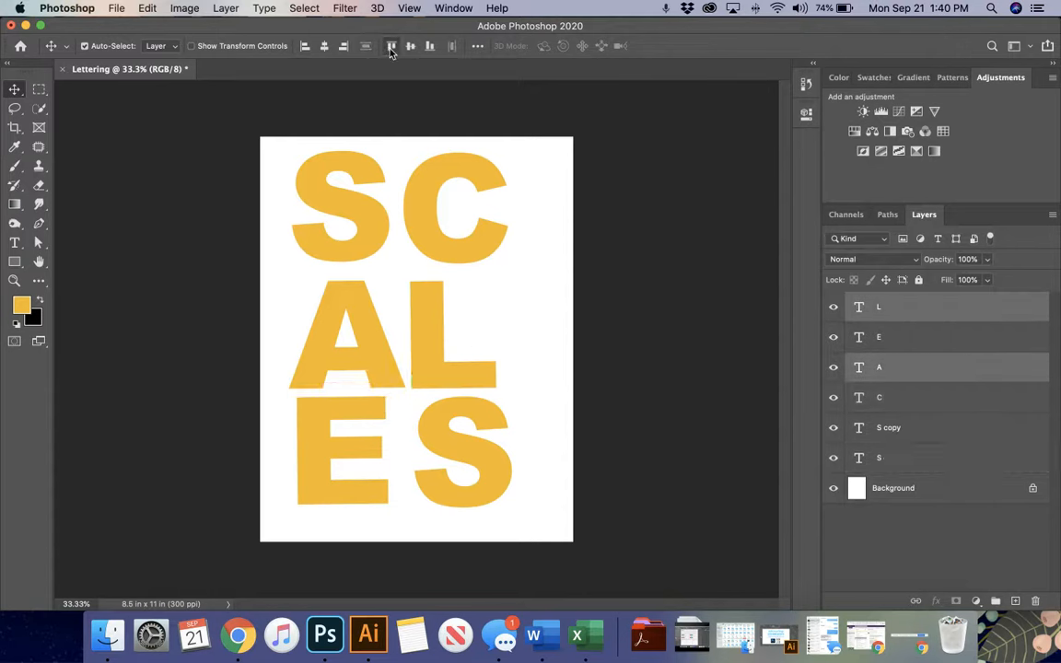
# Step: Move the bottom row's E and S together down toward the page's lower edge
pyautogui.click(558, 449)
pyautogui.click(467, 503)
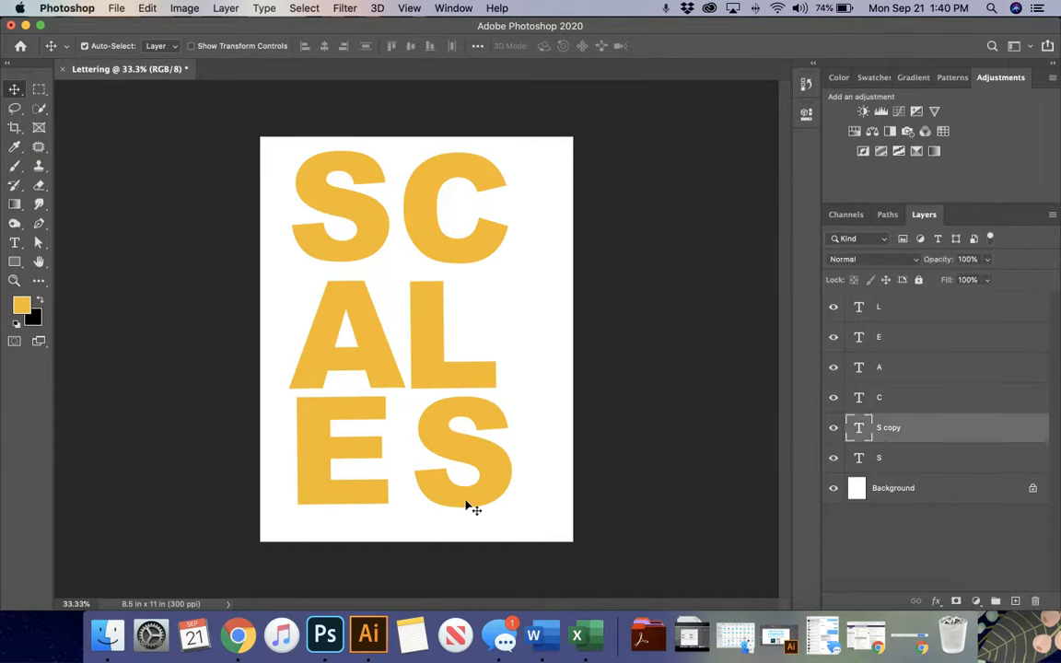
pyautogui.keyDown('shift'); pyautogui.click(376, 497); pyautogui.keyUp('shift')
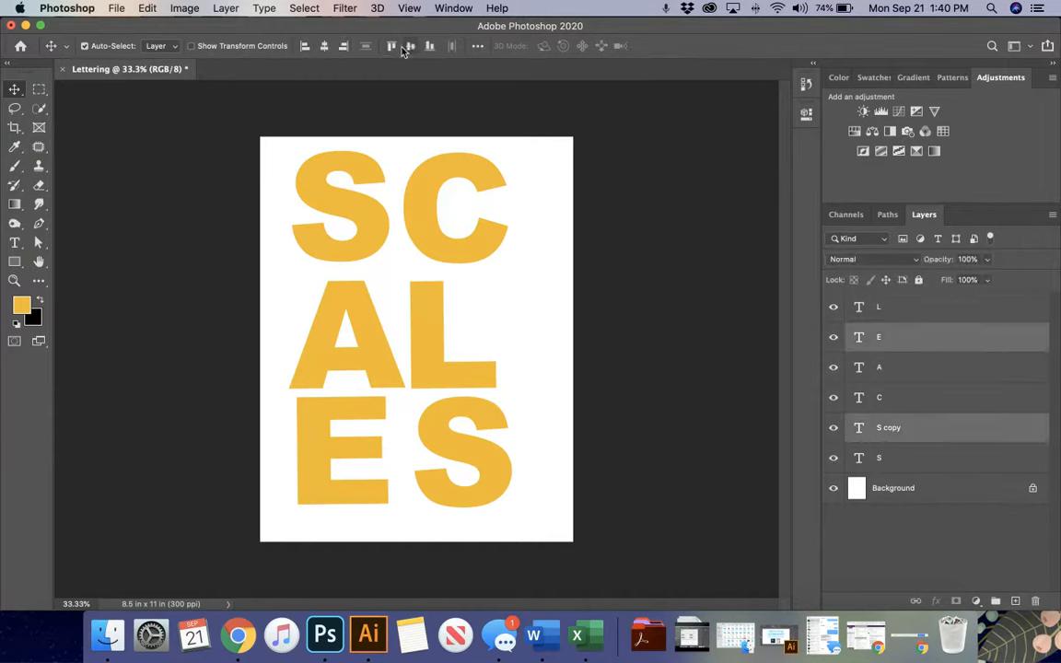
pyautogui.moveTo(448, 458); pyautogui.dragTo(444, 476)
# Step: Move the A and L together slightly down to even out the row spacing
pyautogui.click(428, 376)
pyautogui.keyDown('shift'); pyautogui.click(379, 366); pyautogui.keyUp('shift')
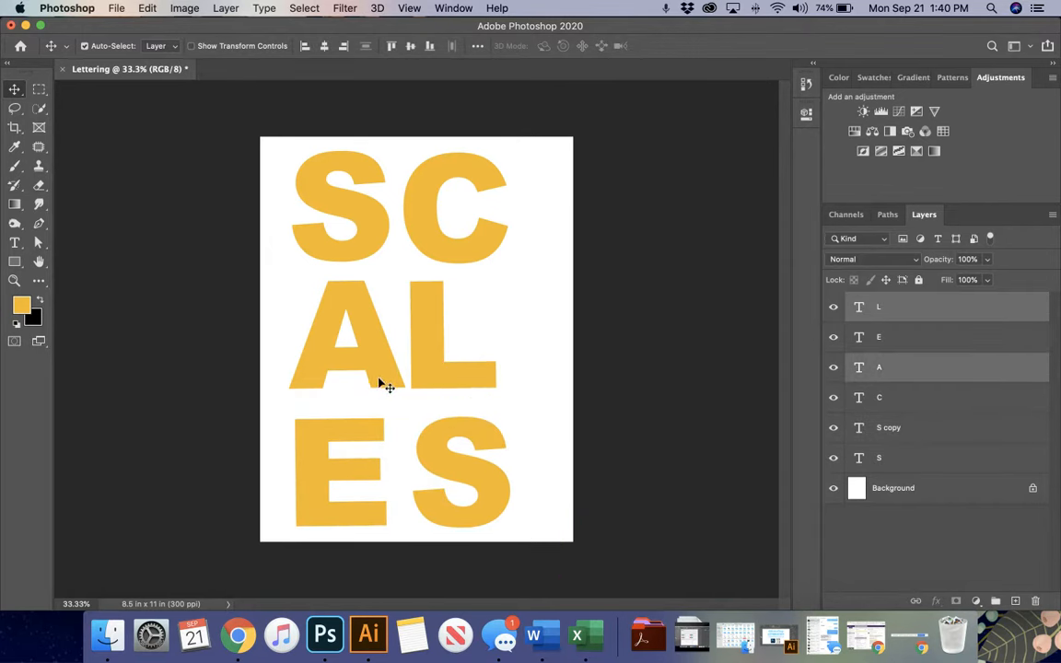
pyautogui.moveTo(470, 371); pyautogui.dragTo(470, 374)
# Step: Align the horizontal centers of the S, A and E in one column and the C, L and S in the other
pyautogui.click(300, 195)
pyautogui.moveTo(265, 182); pyautogui.dragTo(379, 493)
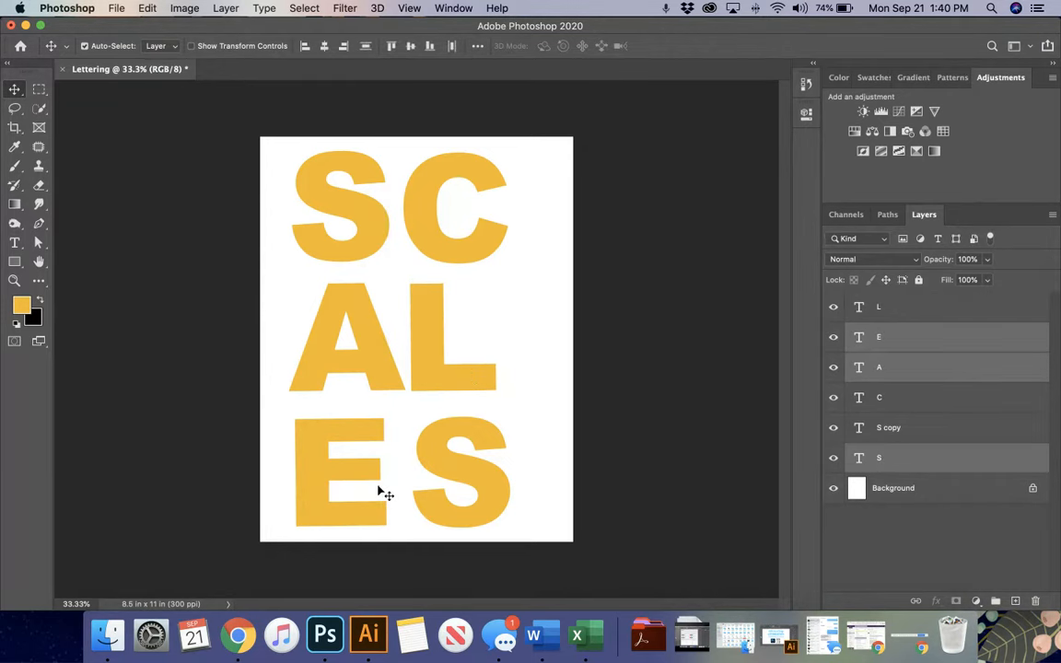
pyautogui.click(473, 135)
pyautogui.moveTo(422, 140); pyautogui.dragTo(449, 198)
pyautogui.click(323, 47)
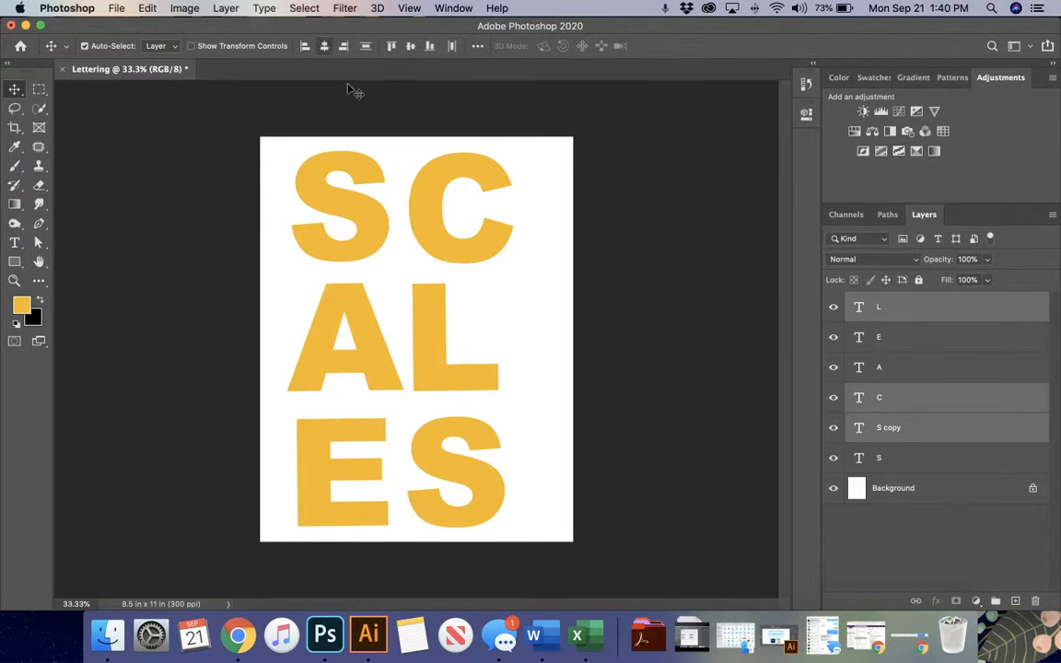
# Step: Move the C, L and S column together slightly right to widen the gap between the two columns
pyautogui.moveTo(486, 255); pyautogui.dragTo(504, 255)
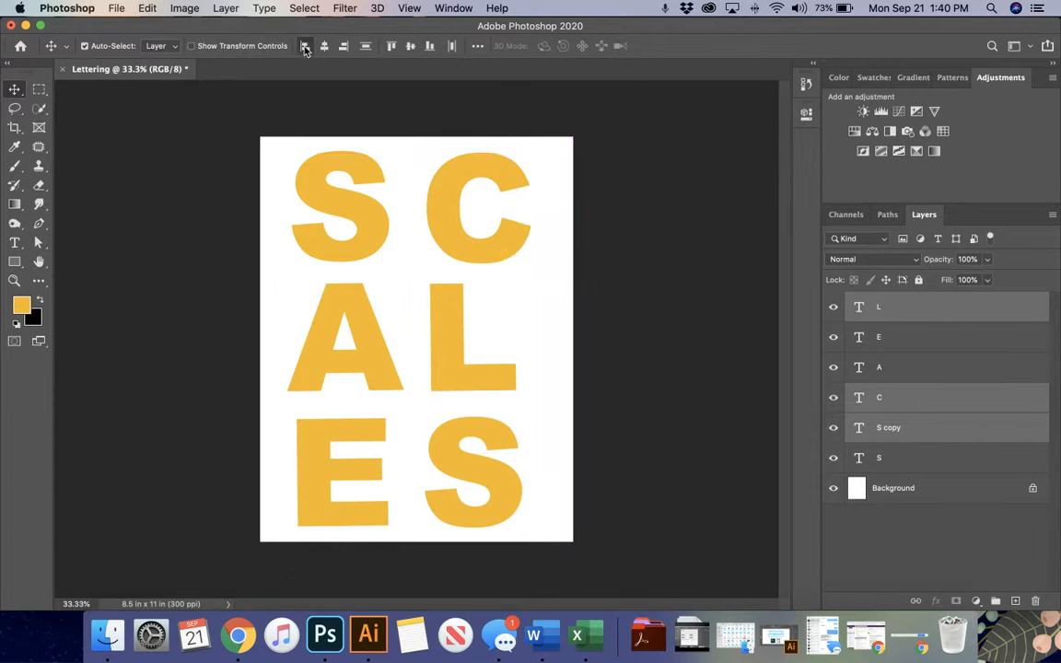
pyautogui.click(550, 315)
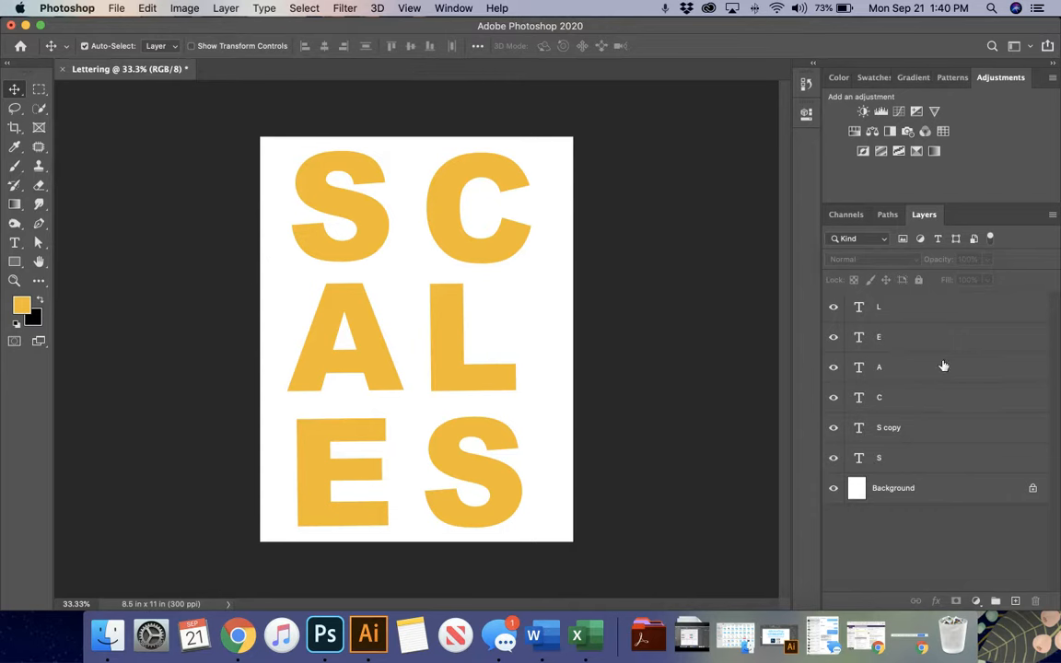
# Step: Reorder the layers so that S copy is topmost and E sits directly beneath it
pyautogui.click(893, 433)
pyautogui.moveTo(894, 435); pyautogui.dragTo(890, 301)
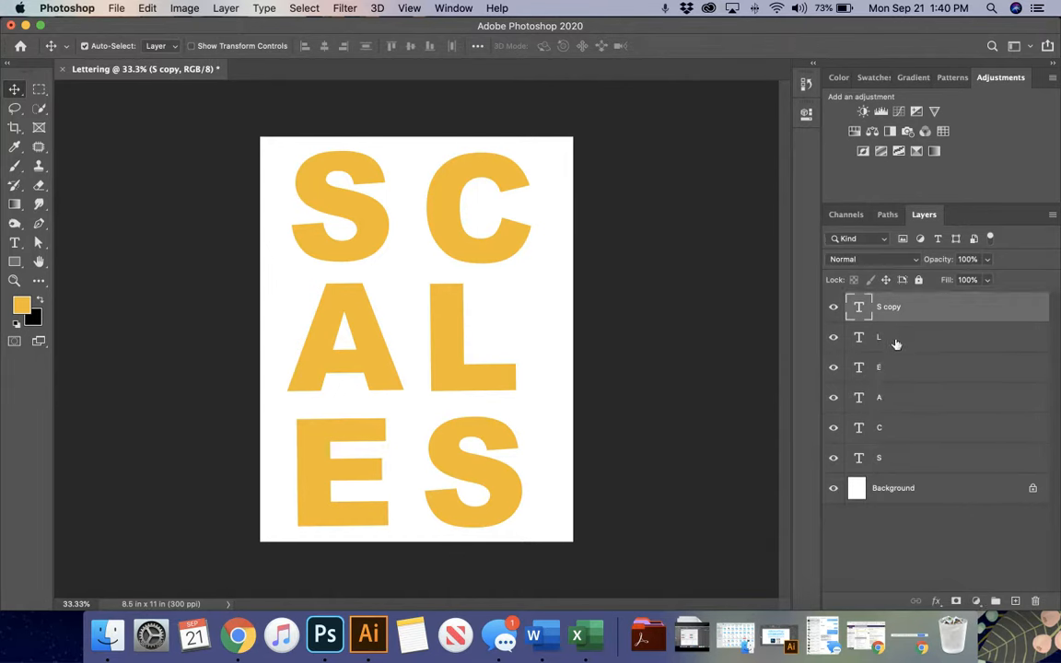
pyautogui.moveTo(896, 362); pyautogui.dragTo(893, 329)
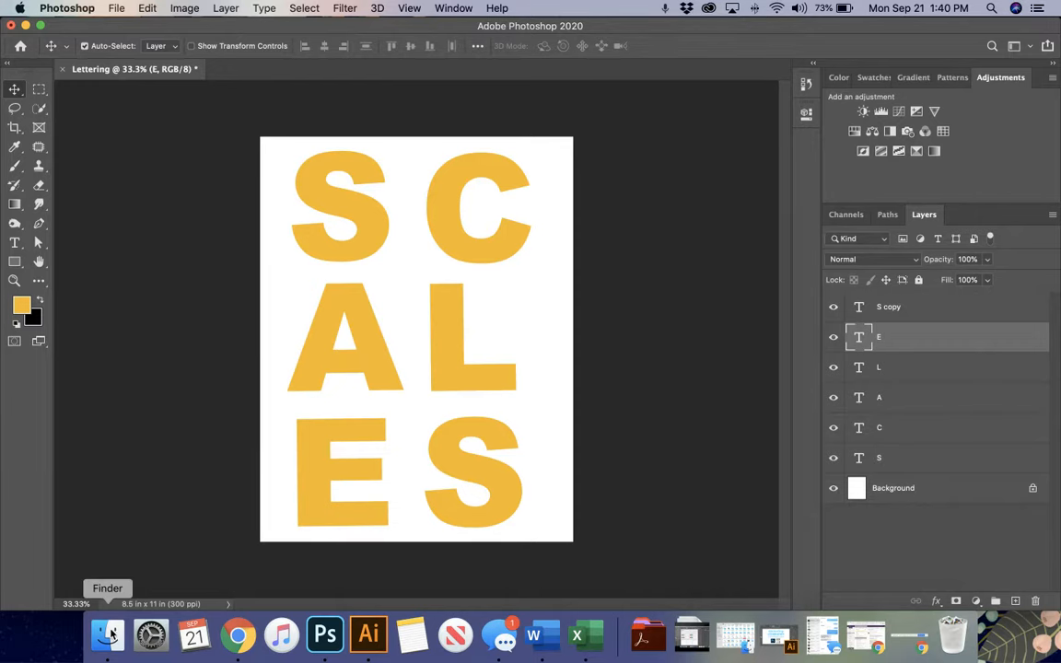
# Step: Place the desktop image Van_Gogh_30193.jpg into the lettering document above the E layer
pyautogui.moveTo(63, 611); pyautogui.dragTo(217, 609)
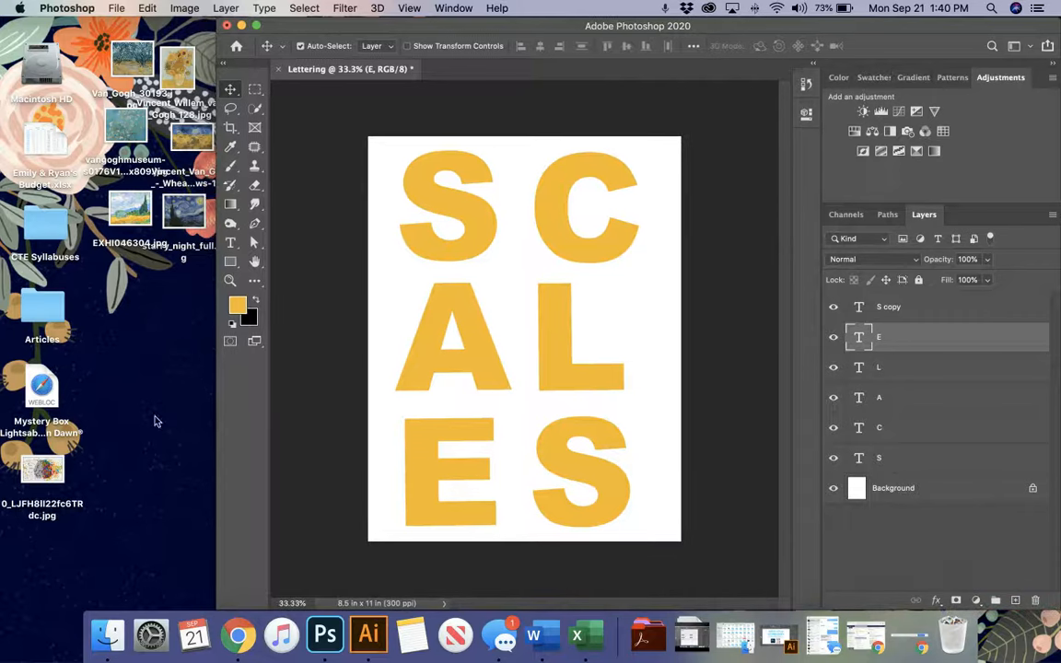
pyautogui.moveTo(137, 69); pyautogui.dragTo(428, 214)
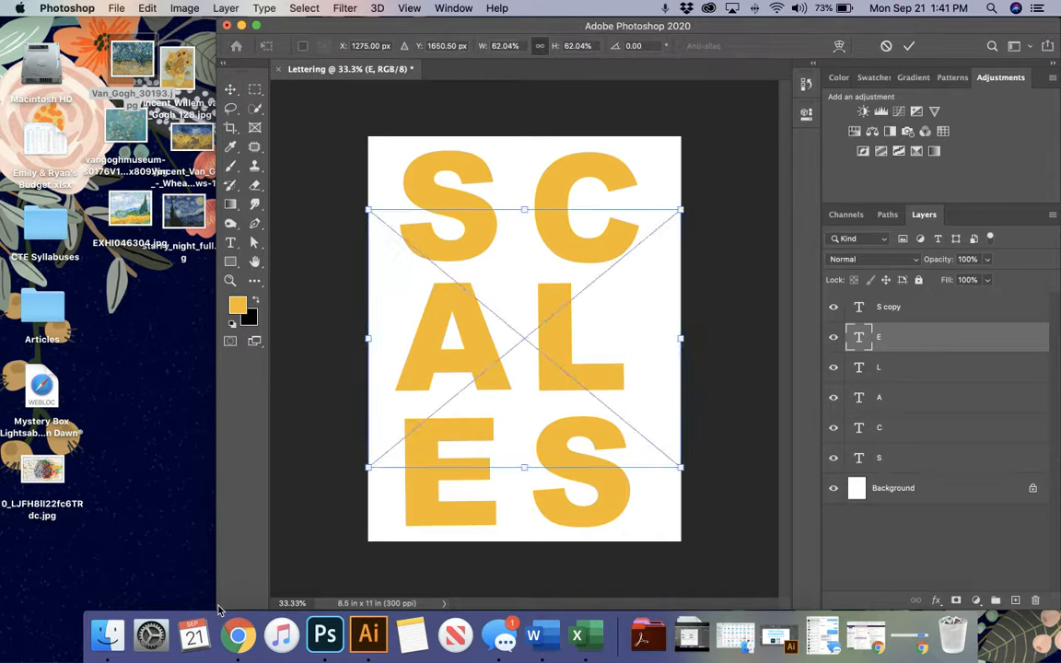
pyautogui.moveTo(211, 605); pyautogui.dragTo(9, 615)
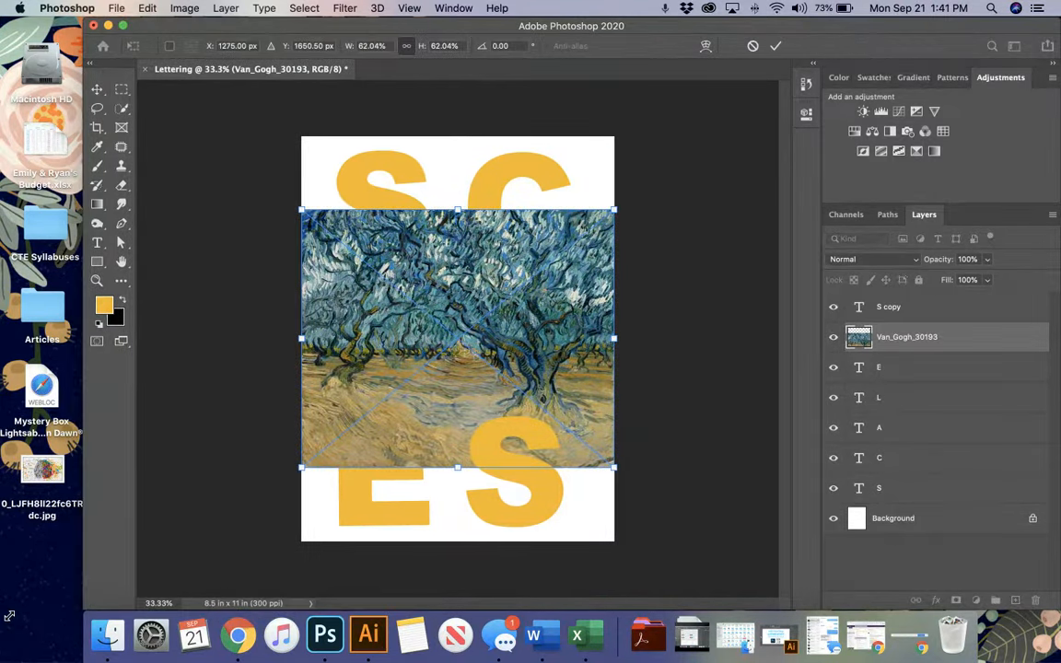
# Step: Scale the placed painting proportionally to about 31.75% and position it over the top row's S
pyautogui.press('super+equal')
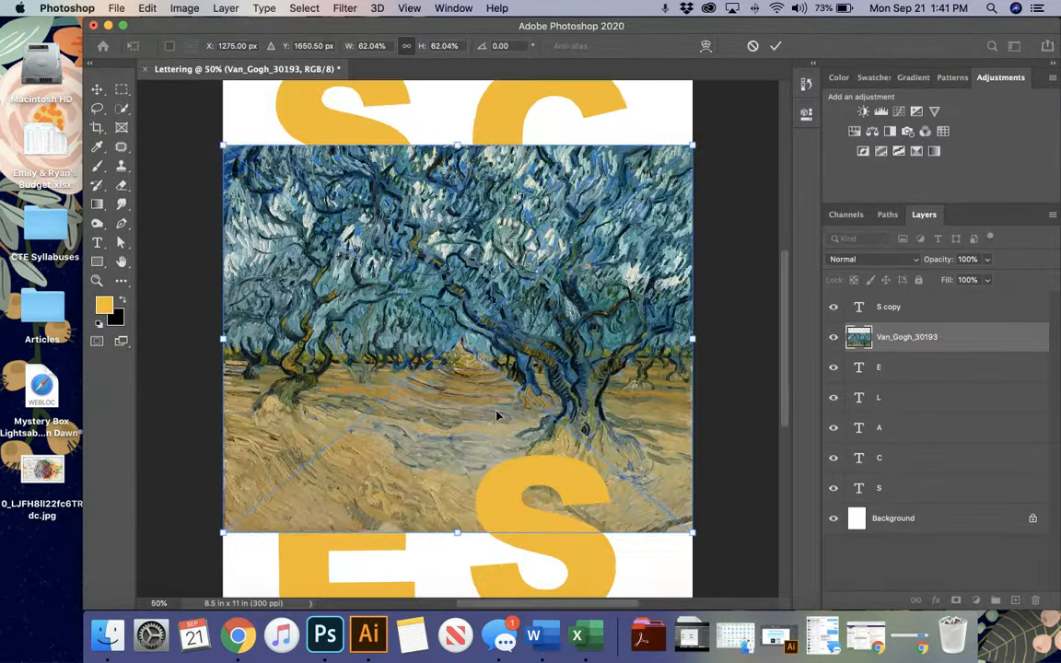
pyautogui.scroll(2, 495, 416)
pyautogui.moveTo(521, 318); pyautogui.dragTo(519, 214)
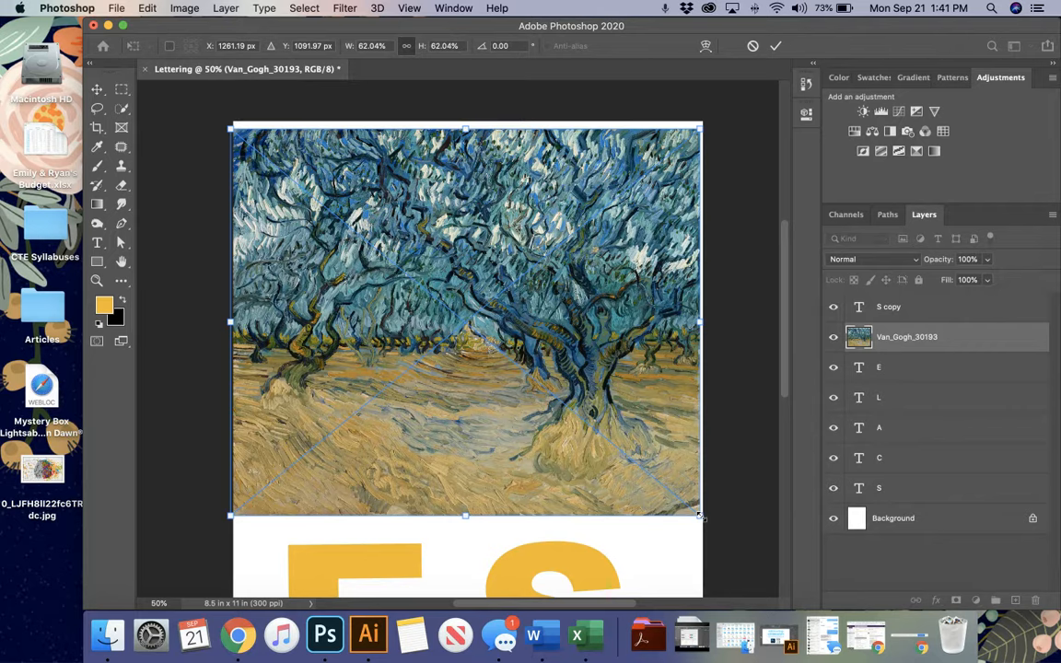
pyautogui.moveTo(700, 517); pyautogui.dragTo(461, 338)
pyautogui.moveTo(440, 245)
pyautogui.mouseDown()
pyautogui.moveTo(457, 270)
pyautogui.moveTo(455, 258)
pyautogui.mouseUp()
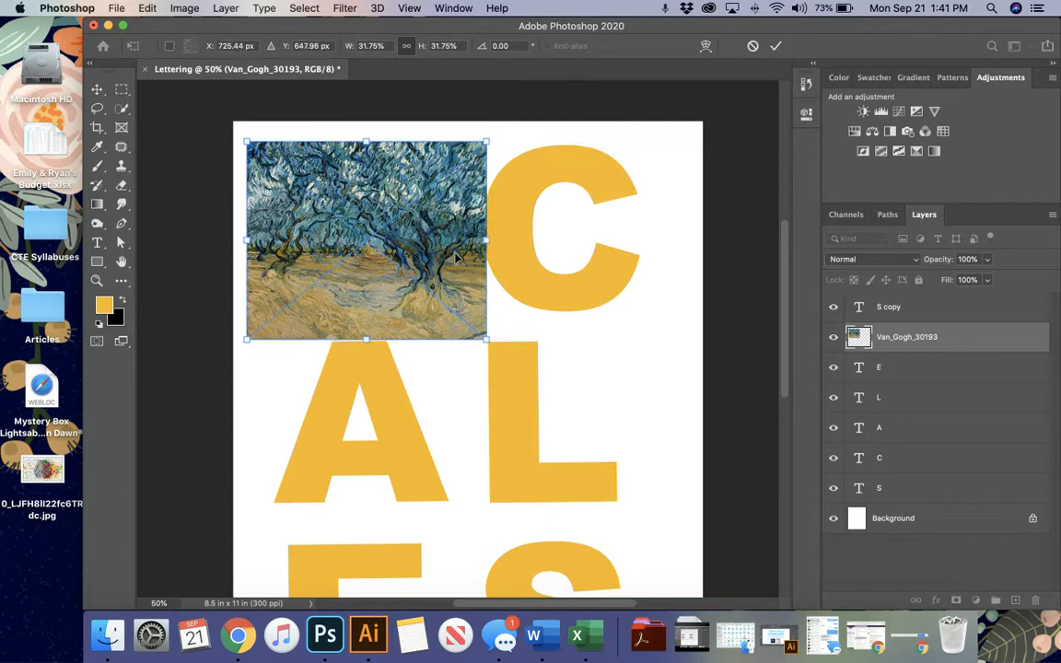
# Step: Lower the painting's opacity to 68%, fit it around the top row's S at about 27.67% scale and commit the placement
pyautogui.click(988, 261)
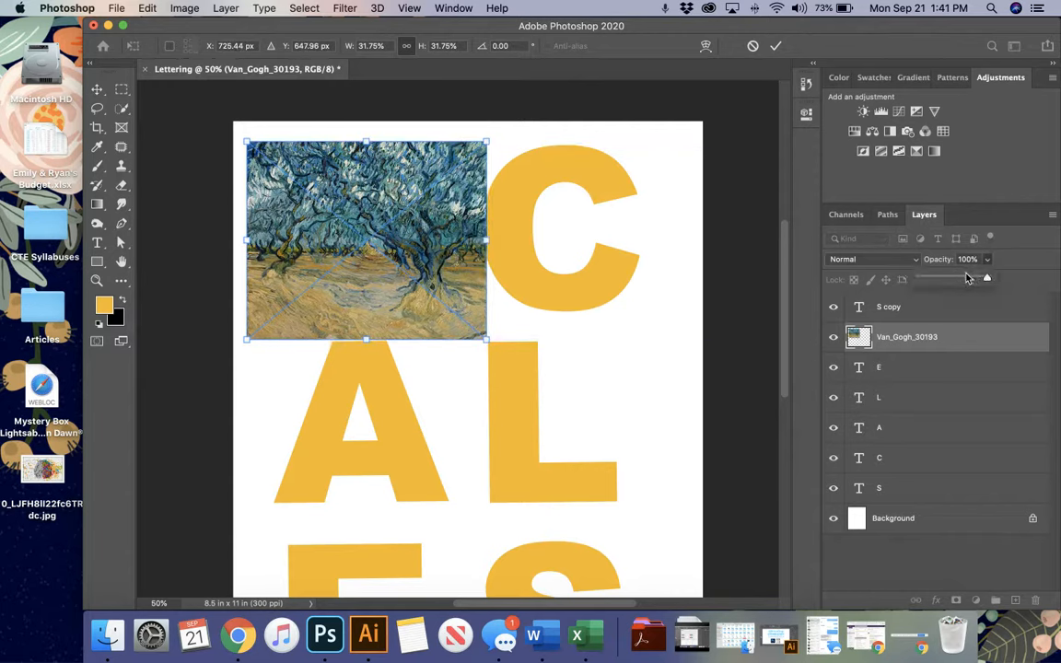
pyautogui.click(967, 278)
pyautogui.moveTo(448, 253); pyautogui.dragTo(446, 242)
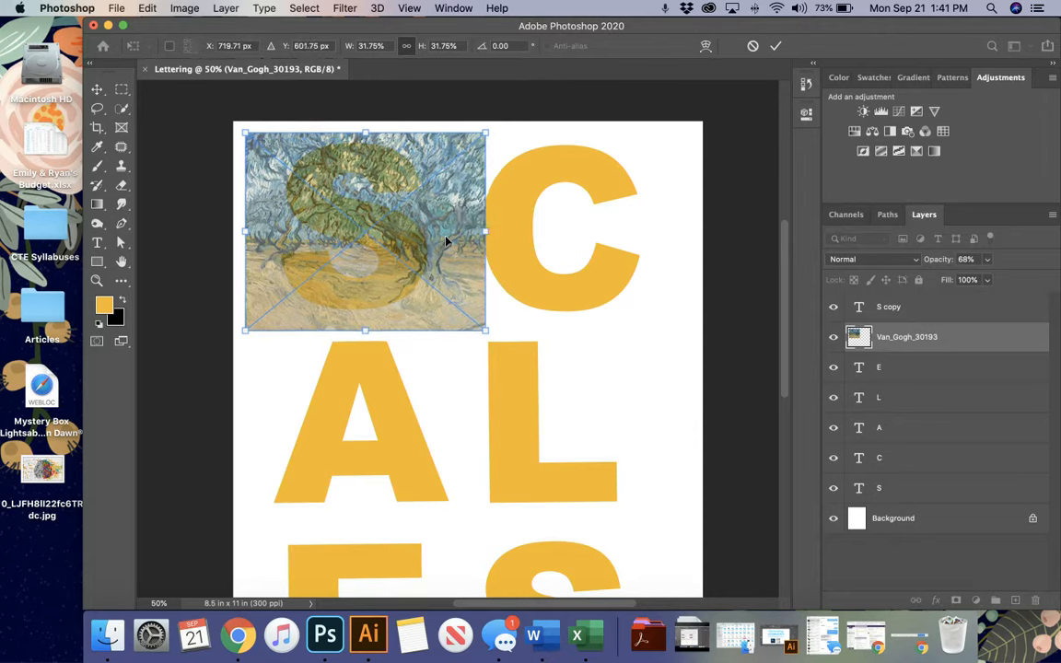
pyautogui.moveTo(480, 327); pyautogui.dragTo(461, 310)
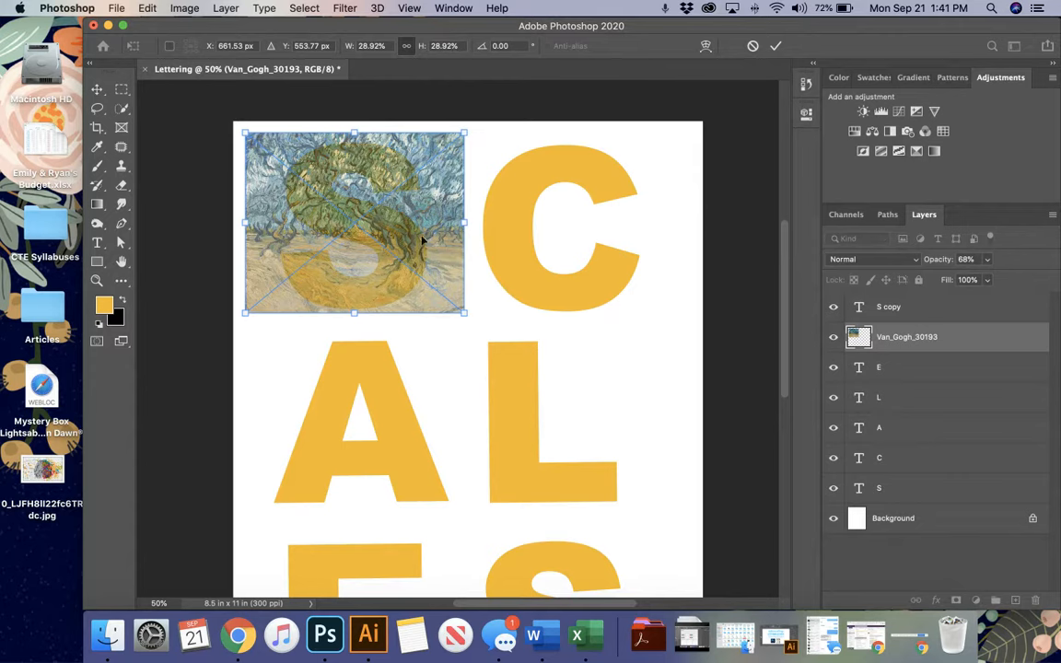
pyautogui.moveTo(245, 130); pyautogui.dragTo(254, 141)
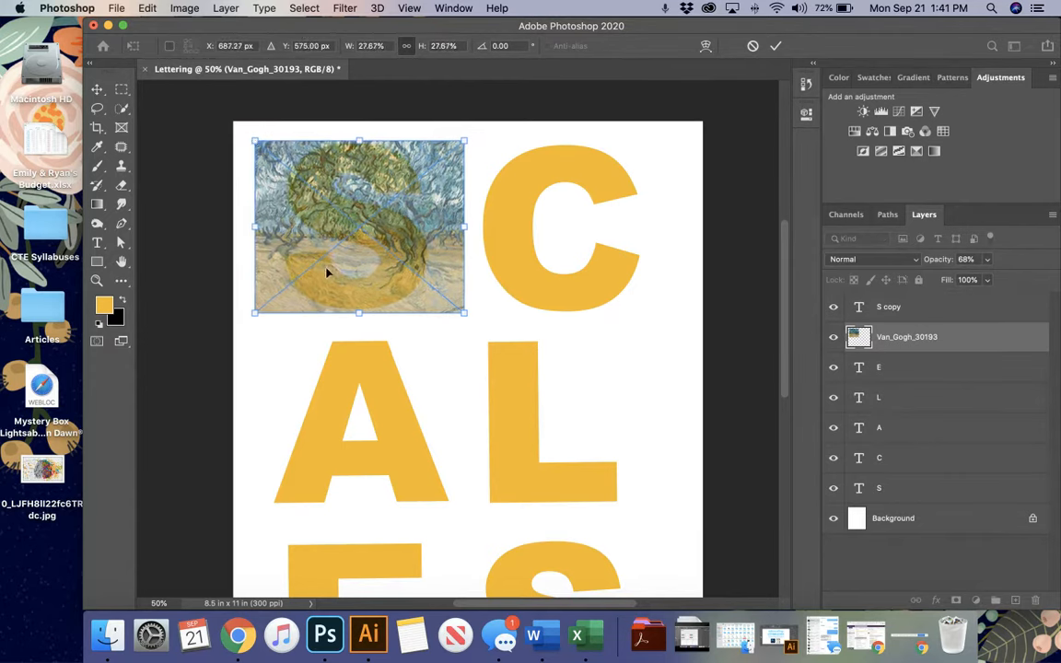
pyautogui.click(775, 45)
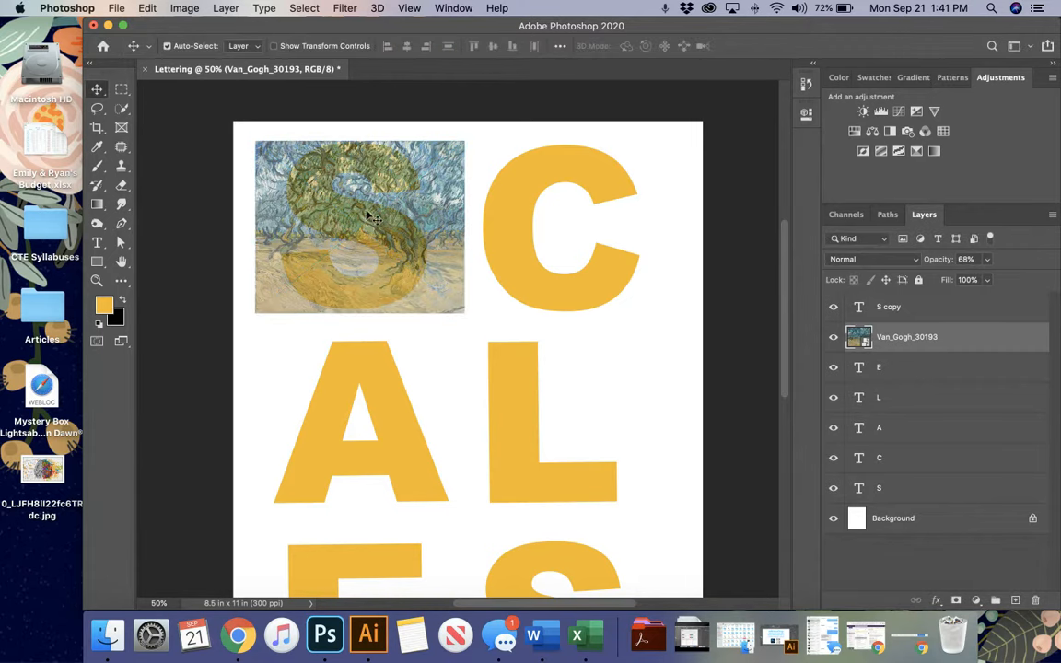
# Step: Return the Van_Gogh_30193 layer's opacity to 100% and rasterize the layer
pyautogui.click(987, 261)
pyautogui.moveTo(984, 280); pyautogui.dragTo(1056, 285)
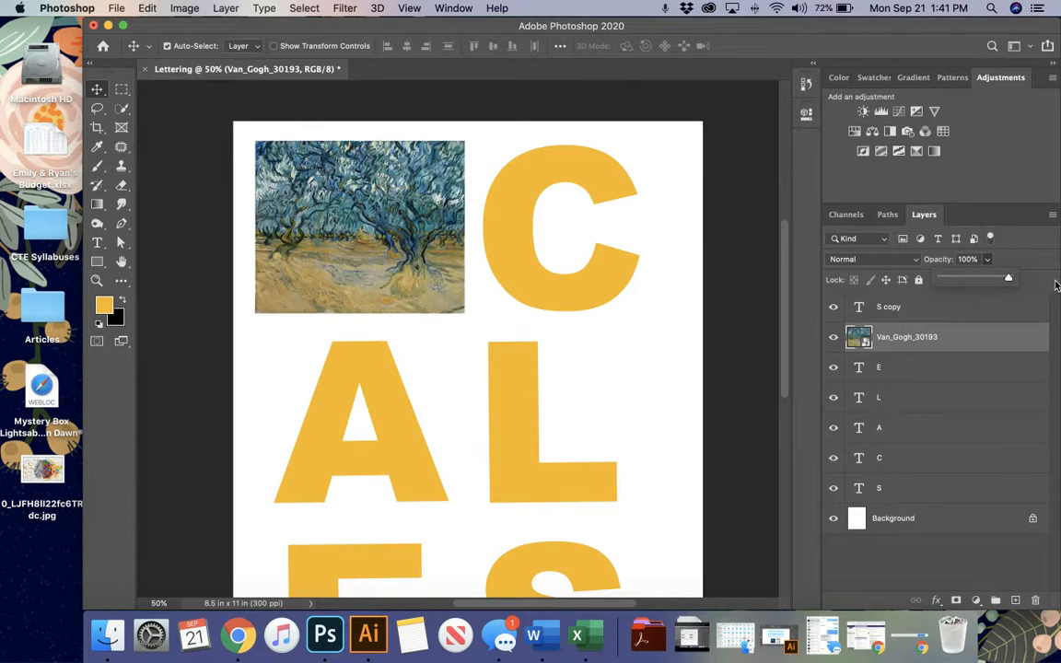
pyautogui.click(972, 336)
pyautogui.rightClick(959, 332)
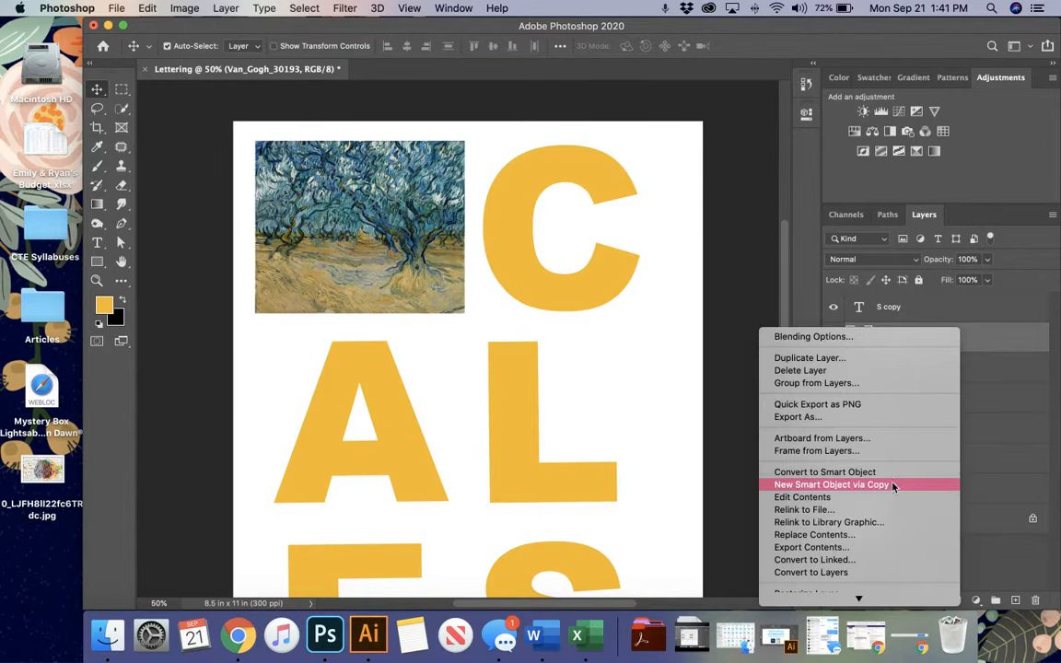
pyautogui.scroll(-3, 782, 544)
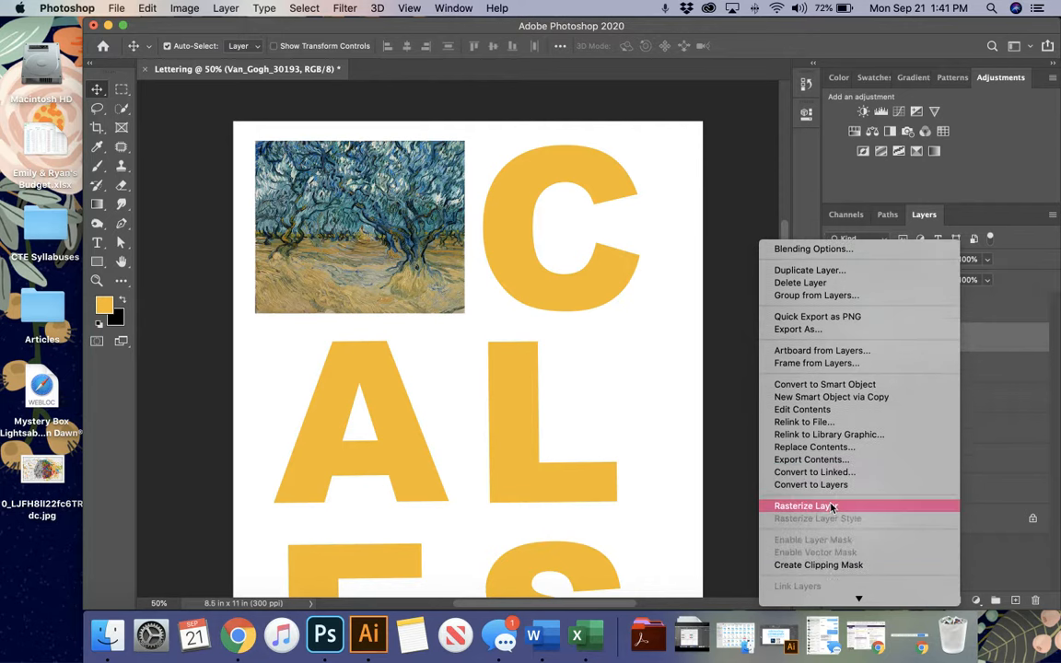
pyautogui.click(831, 506)
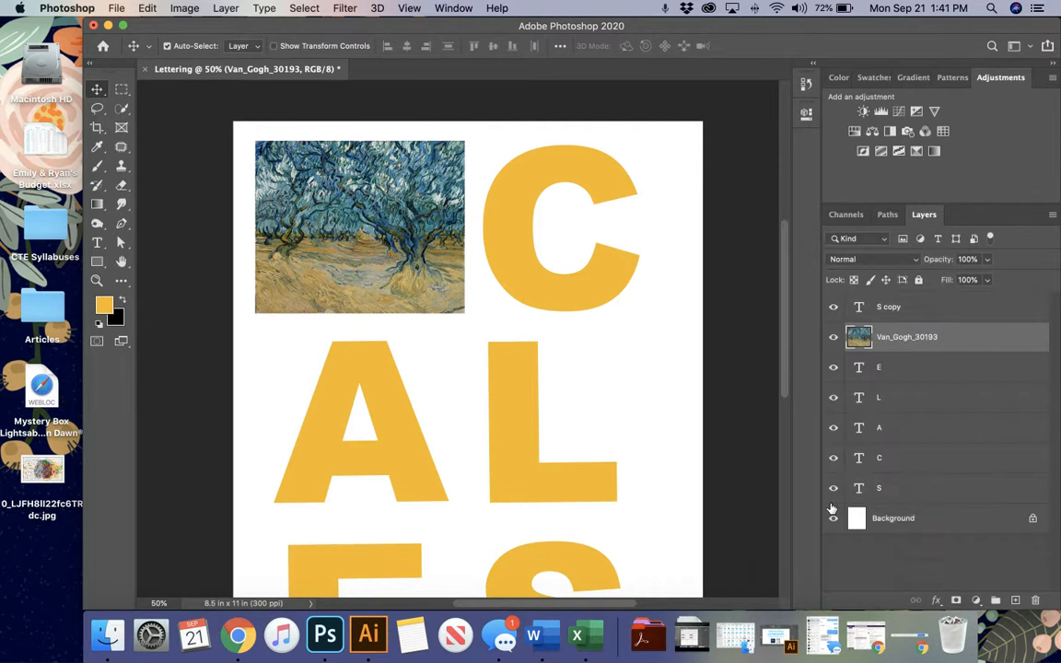
# Step: Enlarge the application window to full screen width and set the layer thumbnails to large
pyautogui.click(81, 613)
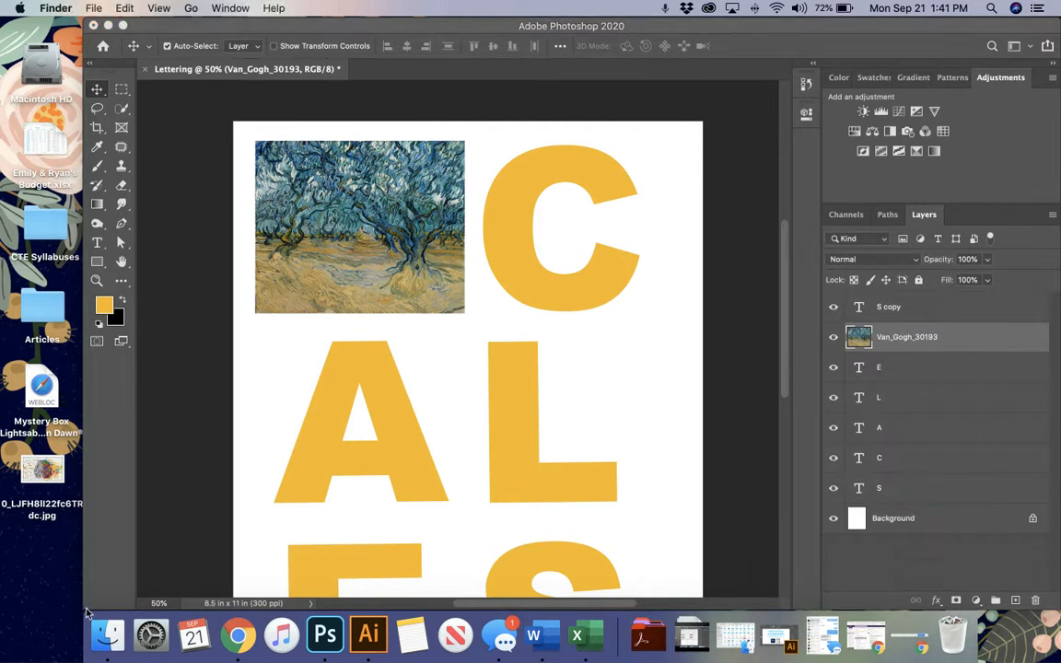
pyautogui.click(120, 27)
pyautogui.click(121, 27)
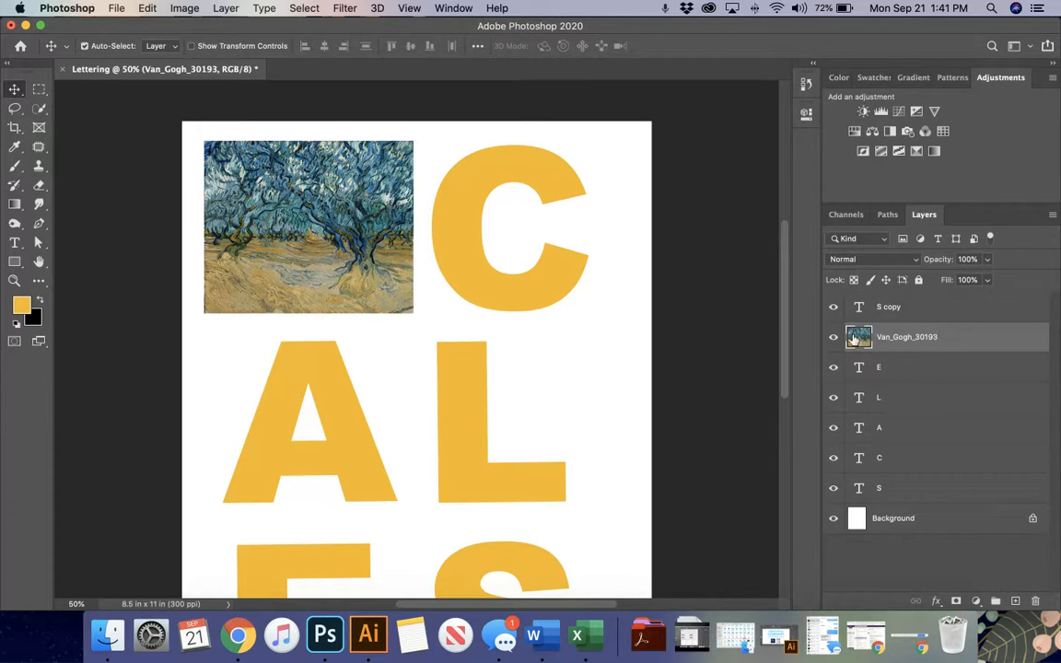
pyautogui.moveTo(924, 340); pyautogui.dragTo(858, 325)
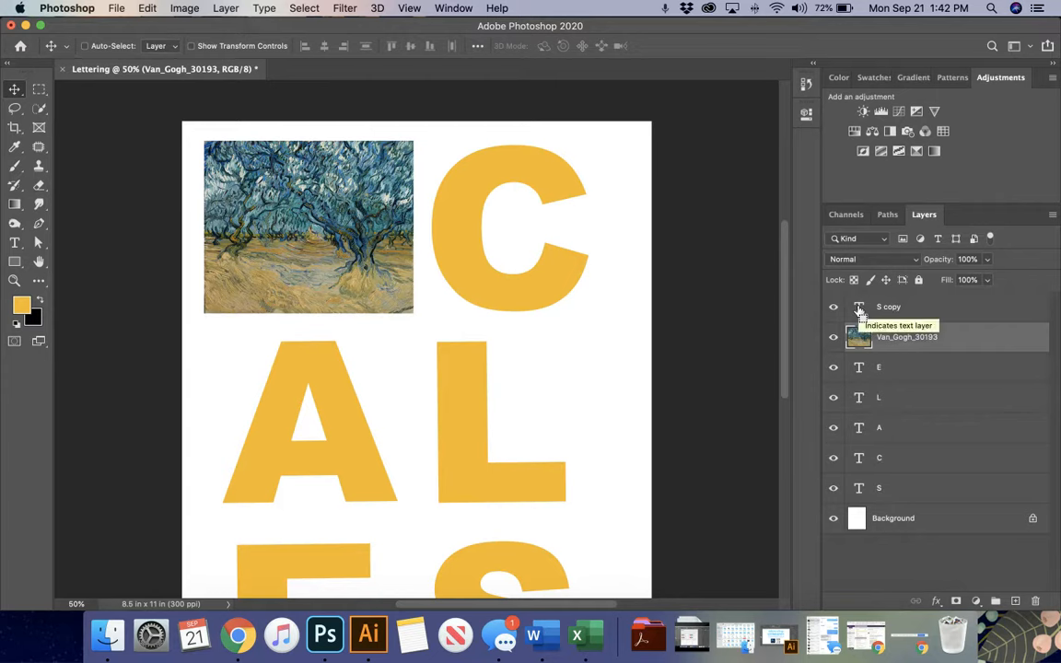
pyautogui.rightClick(857, 336)
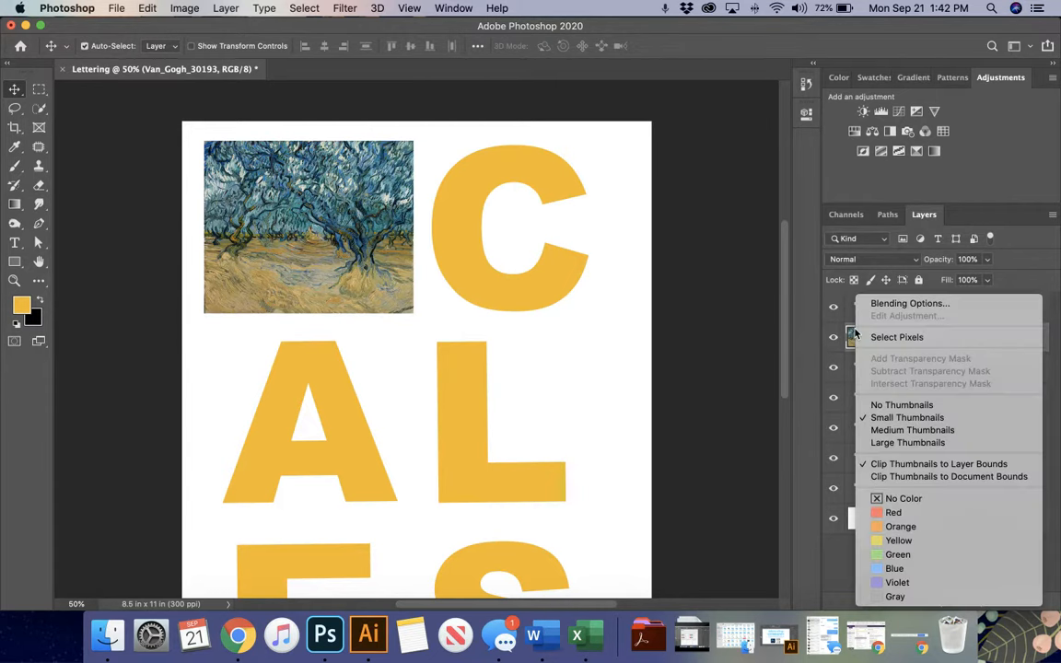
pyautogui.click(882, 442)
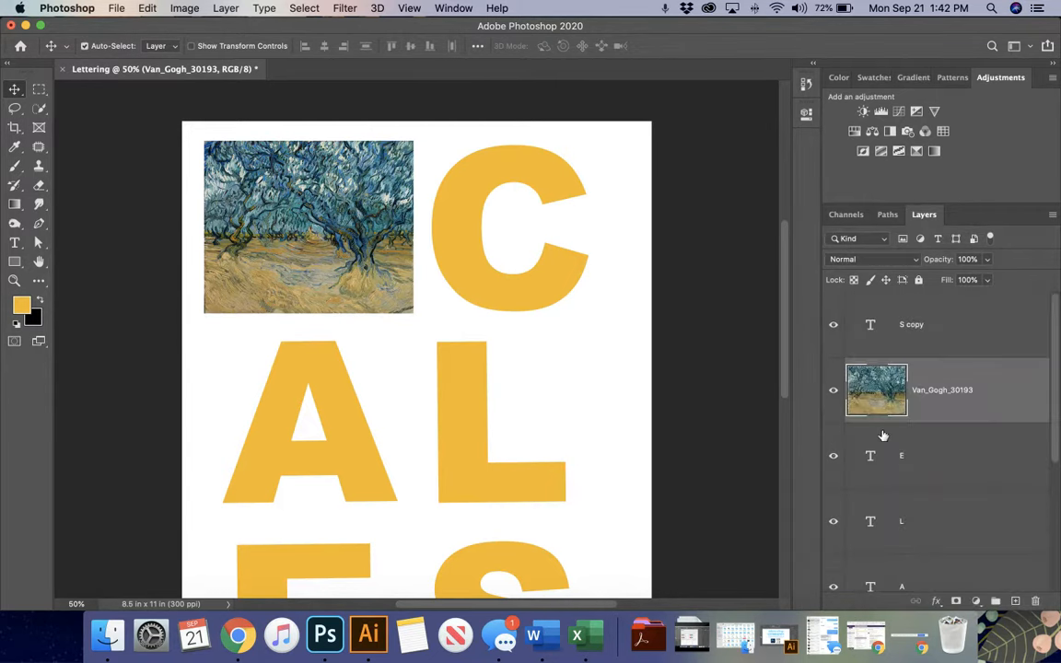
# Step: Try loading the S copy layer's outline as a selection and hide the painting to check which letter it outlines
pyautogui.keyDown('super'); pyautogui.click(871, 332); pyautogui.keyUp('super')
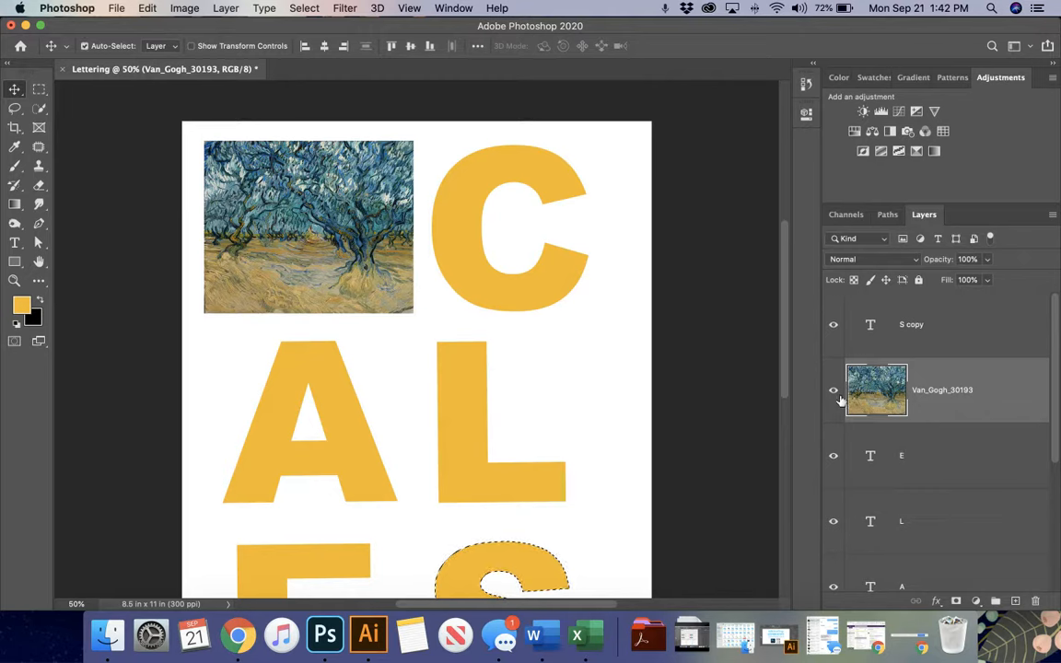
pyautogui.click(833, 390)
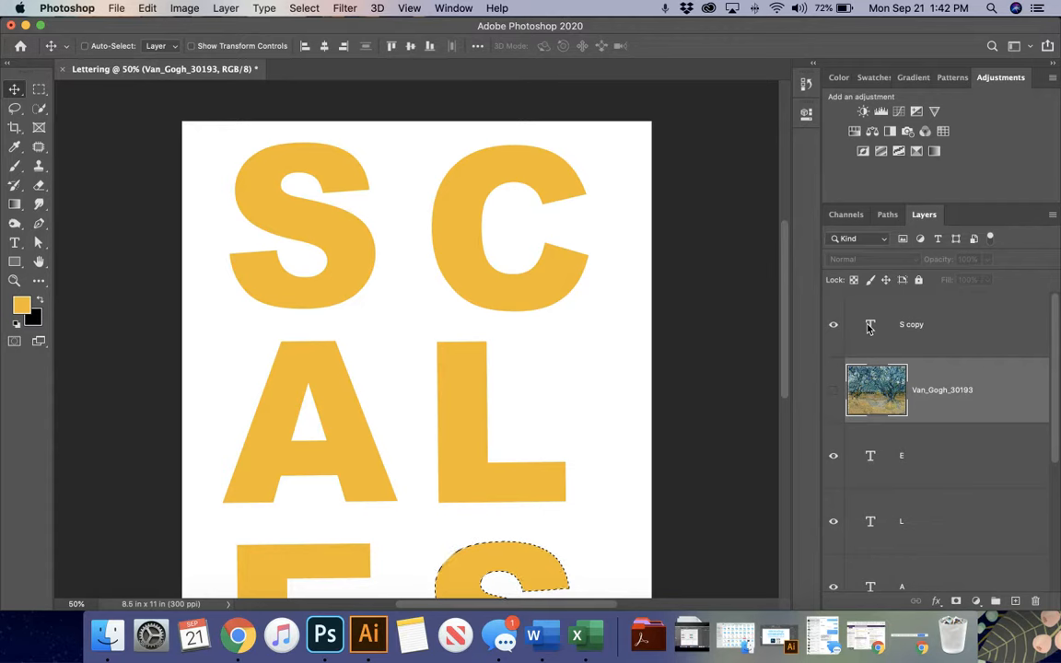
pyautogui.click(927, 330)
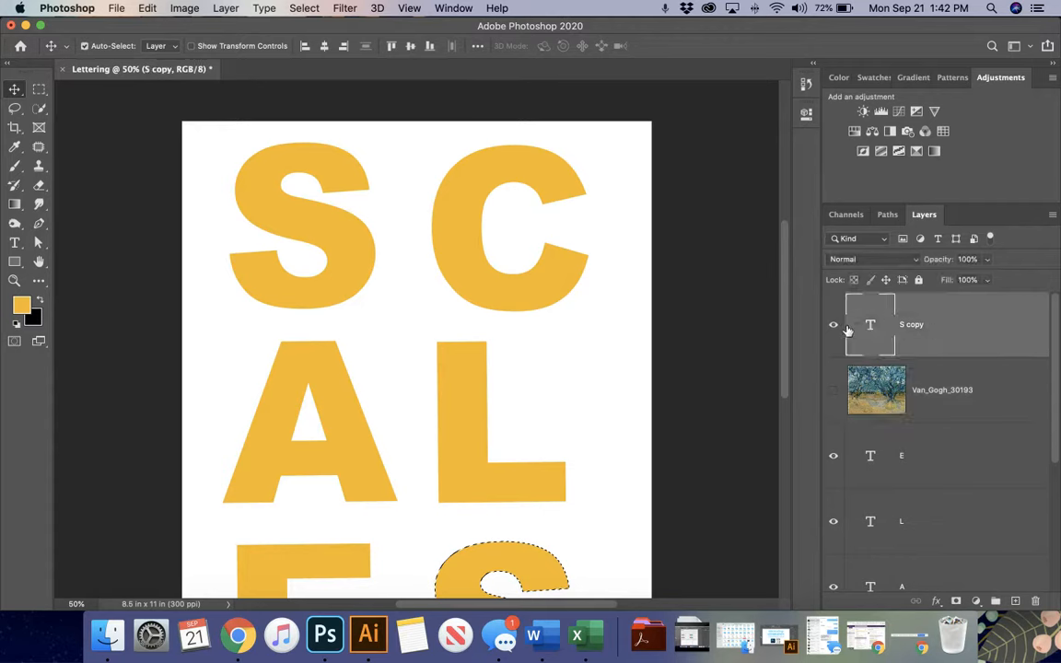
# Step: Load the outline of the top row's S as a selection from the S layer
pyautogui.scroll(-5, 846, 357)
pyautogui.keyDown('super'); pyautogui.click(870, 492); pyautogui.keyUp('super')
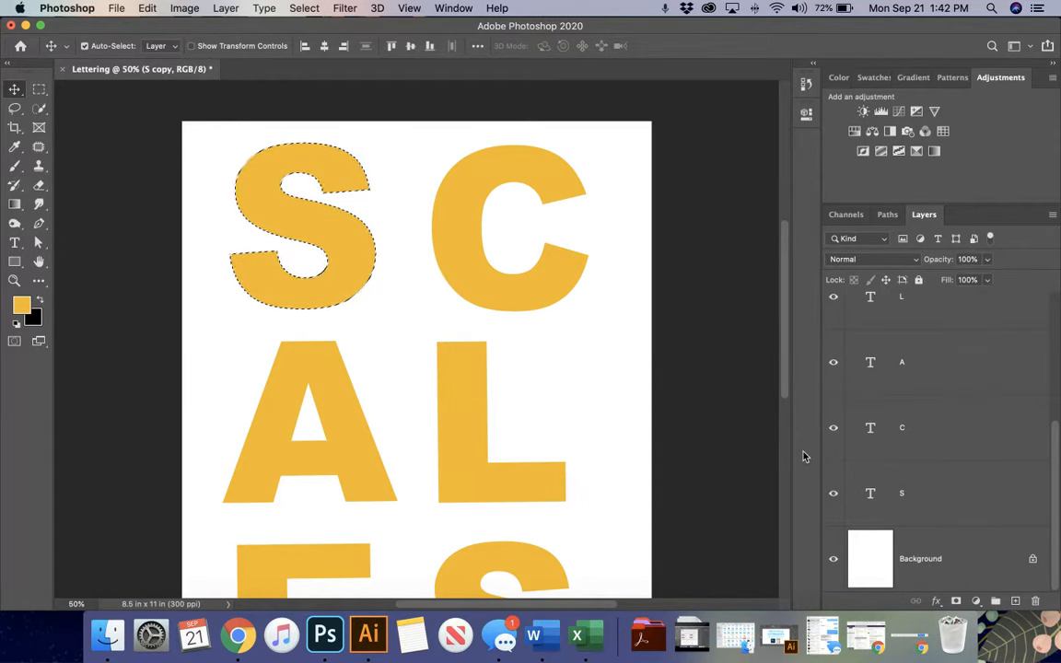
pyautogui.scroll(5, 949, 407)
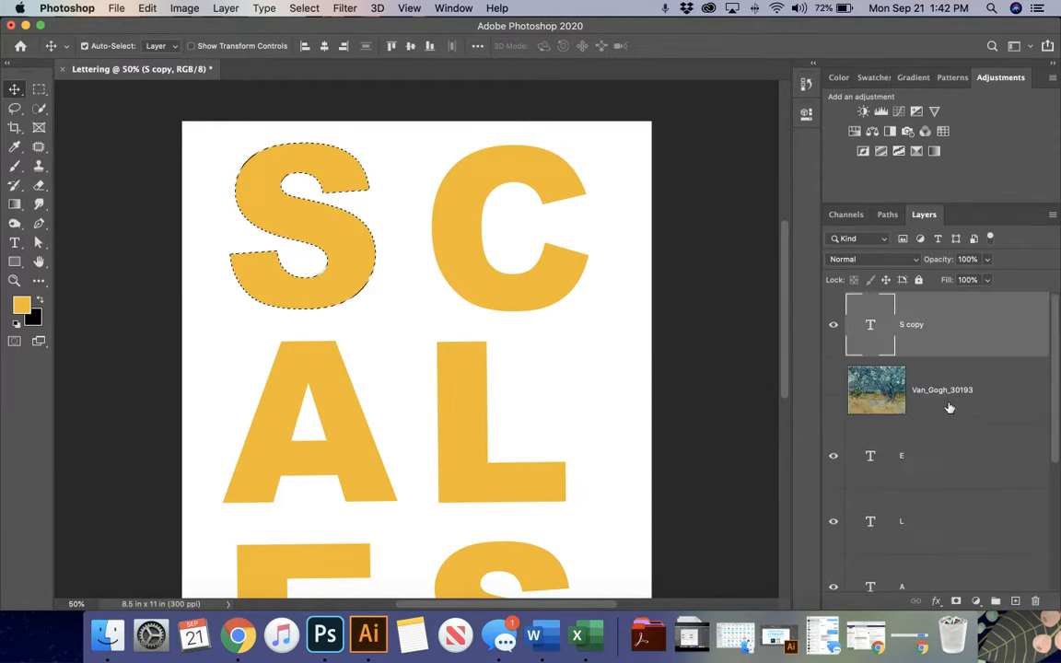
# Step: Show the painting layer and move it directly above the Background layer
pyautogui.click(833, 390)
pyautogui.moveTo(898, 405)
pyautogui.mouseDown()
pyautogui.moveTo(930, 398)
pyautogui.moveTo(928, 541)
pyautogui.moveTo(932, 433)
pyautogui.moveTo(941, 502)
pyautogui.mouseUp()
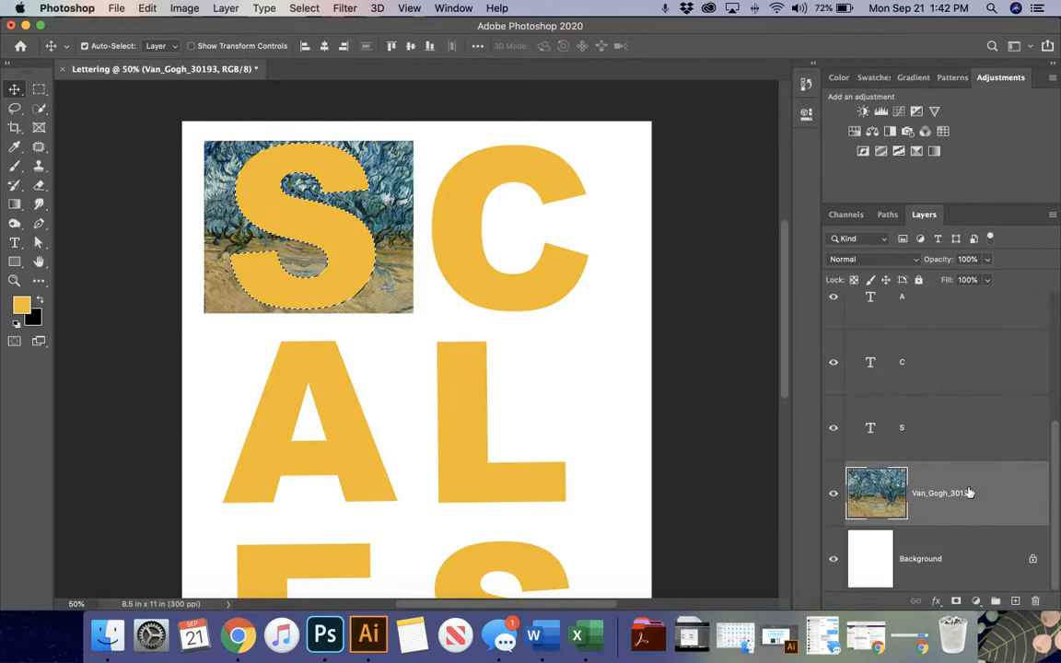
# Step: Invert the S-shaped selection and delete the parts of the painting outside the letter
pyautogui.click(318, 8)
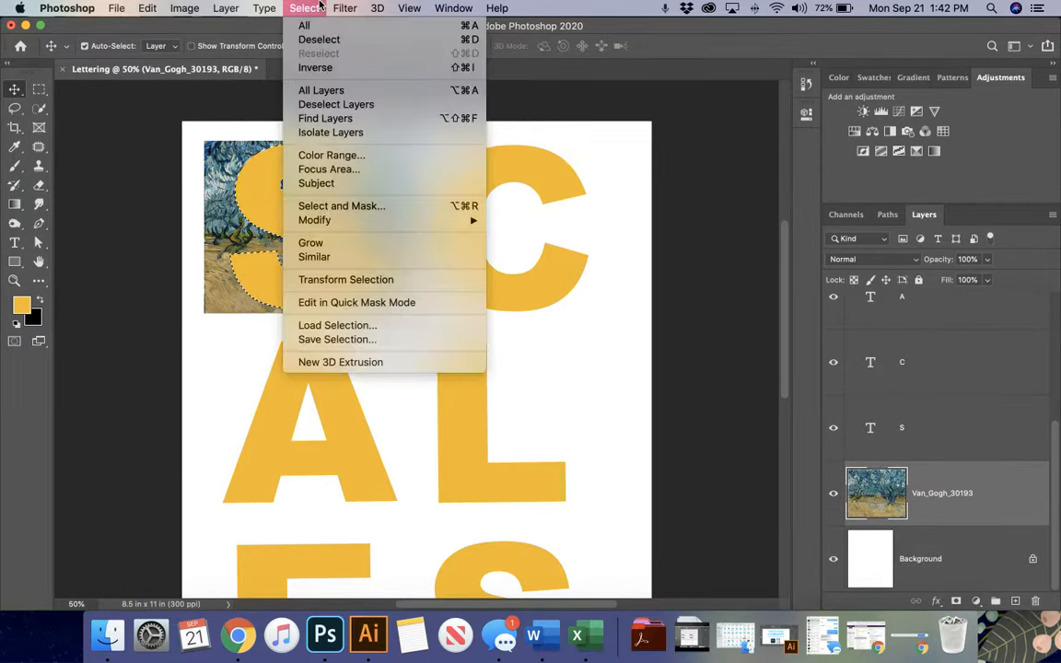
pyautogui.click(335, 67)
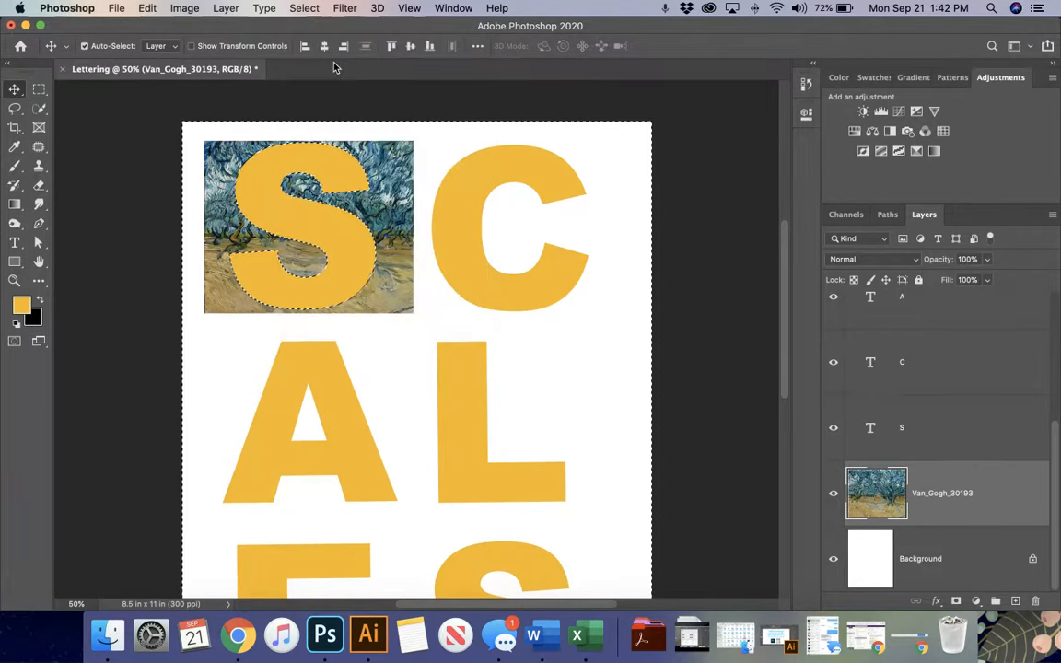
pyautogui.press('Delete')
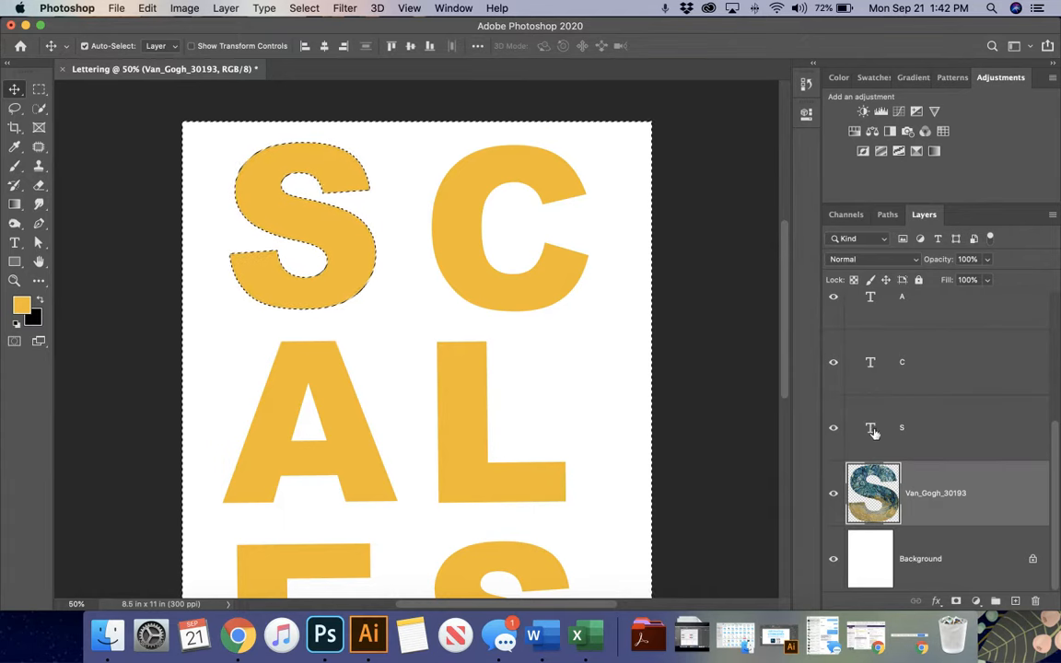
# Step: Deselect the S-shaped area and delete the yellow S text layer covering the painting in the top row
pyautogui.press('super+s')
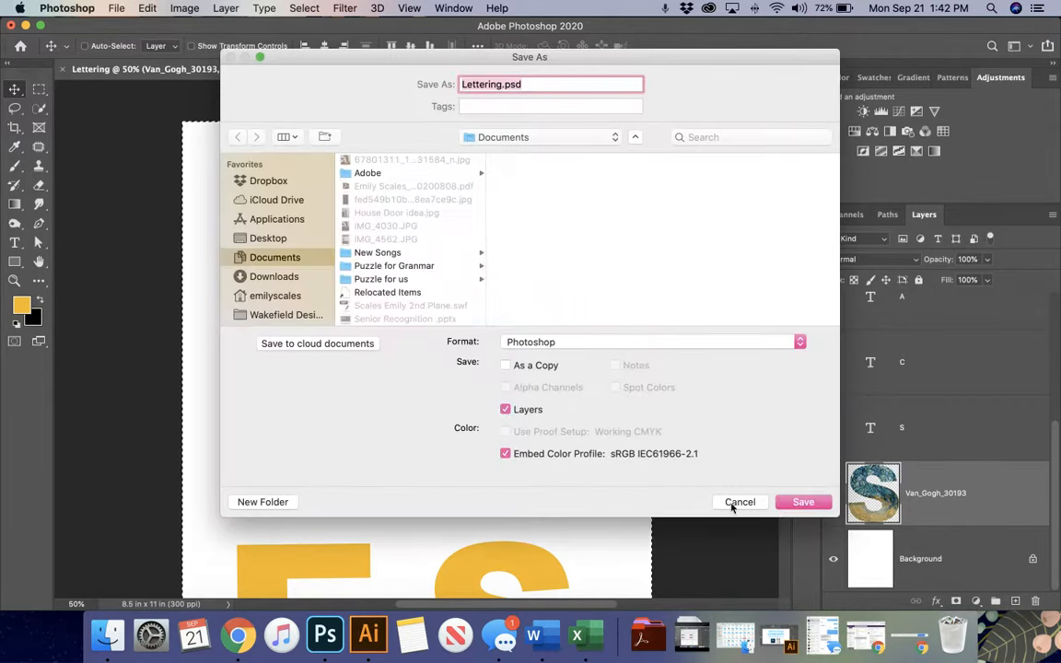
pyautogui.click(733, 502)
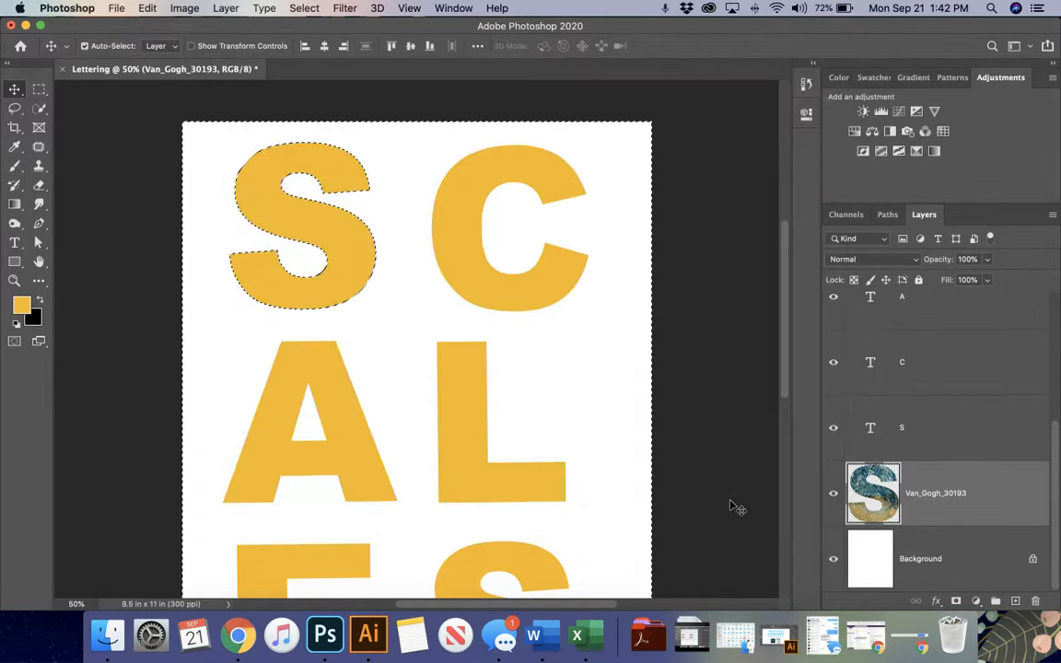
pyautogui.click(941, 446)
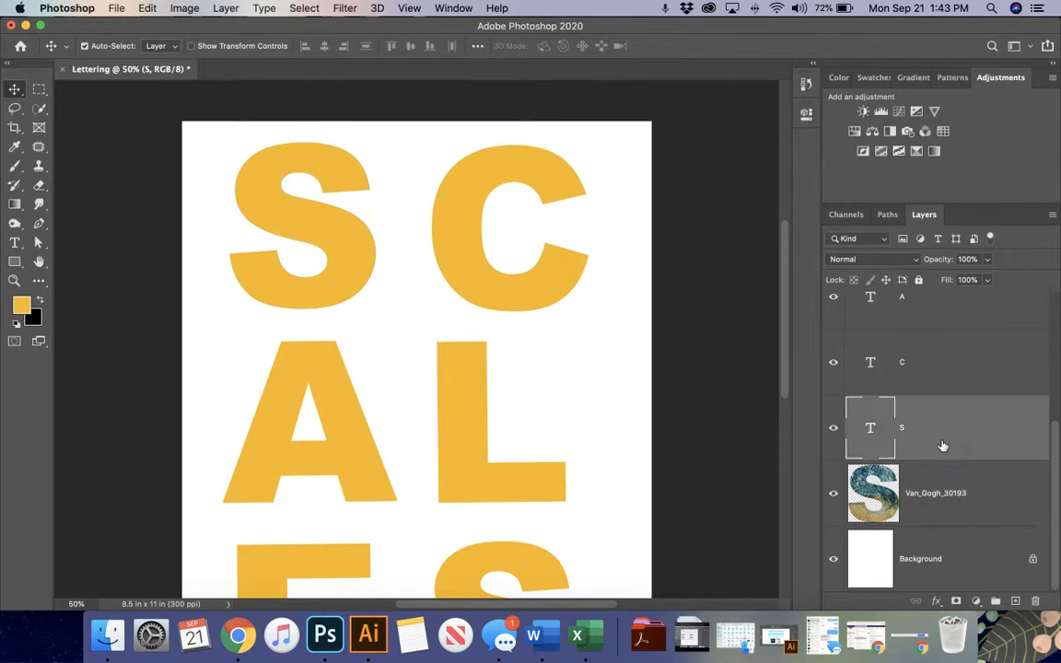
pyautogui.press('BackSpace')
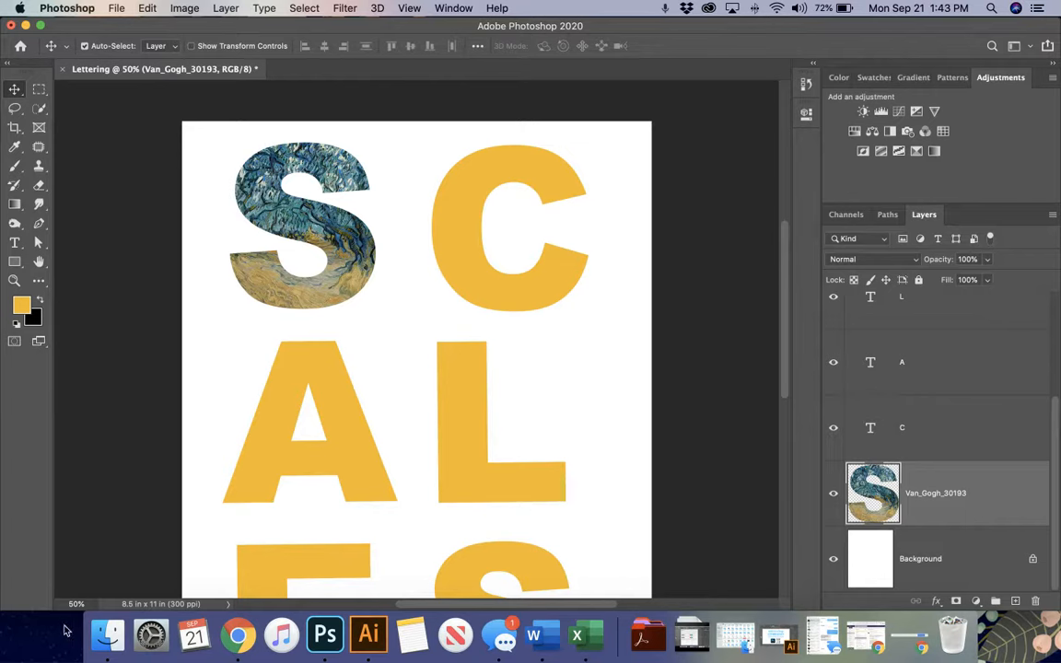
# Step: Shrink the Photoshop window to reach the desktop, place the sunflower painting Vincent_Willem_van_Gogh_128 in the document, and restore the window width
pyautogui.click(3, 617)
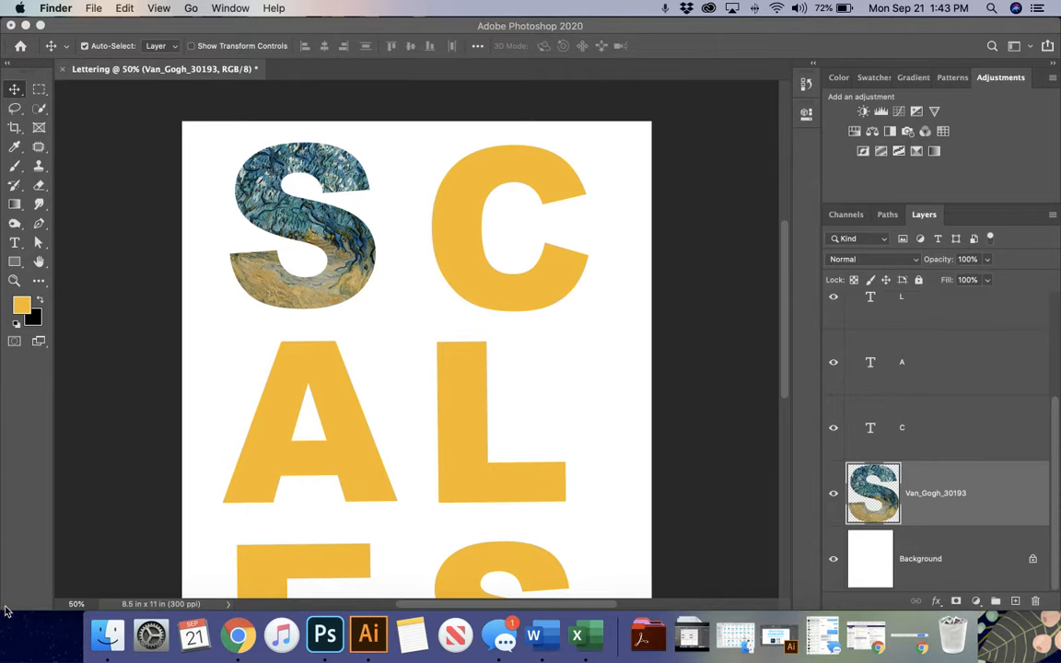
pyautogui.click(7, 608)
pyautogui.moveTo(2, 607); pyautogui.dragTo(197, 609)
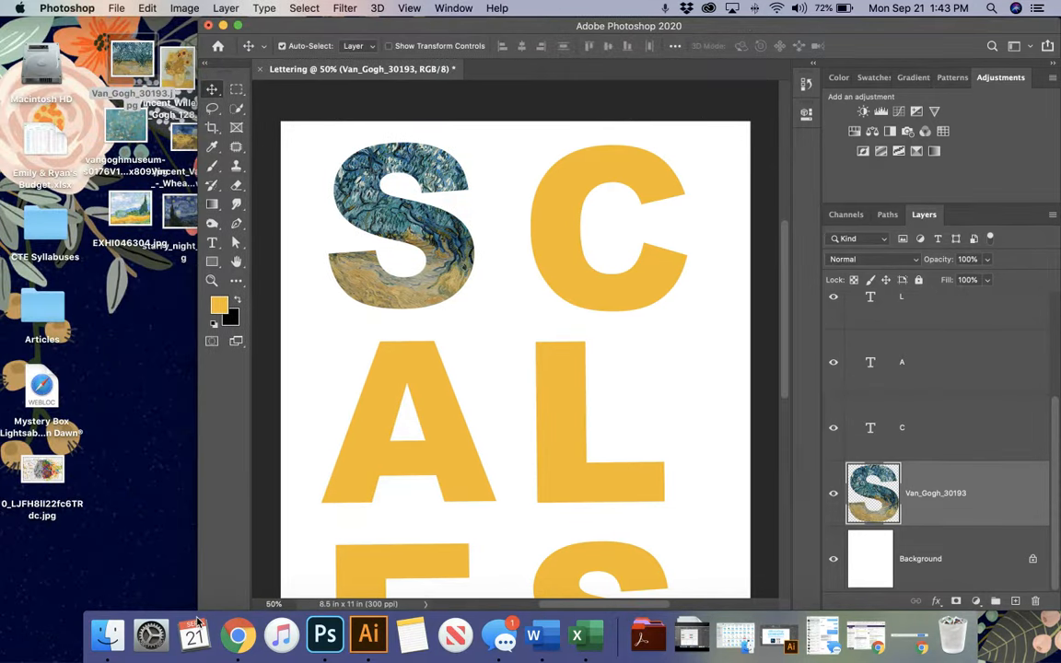
pyautogui.moveTo(181, 96); pyautogui.dragTo(577, 230)
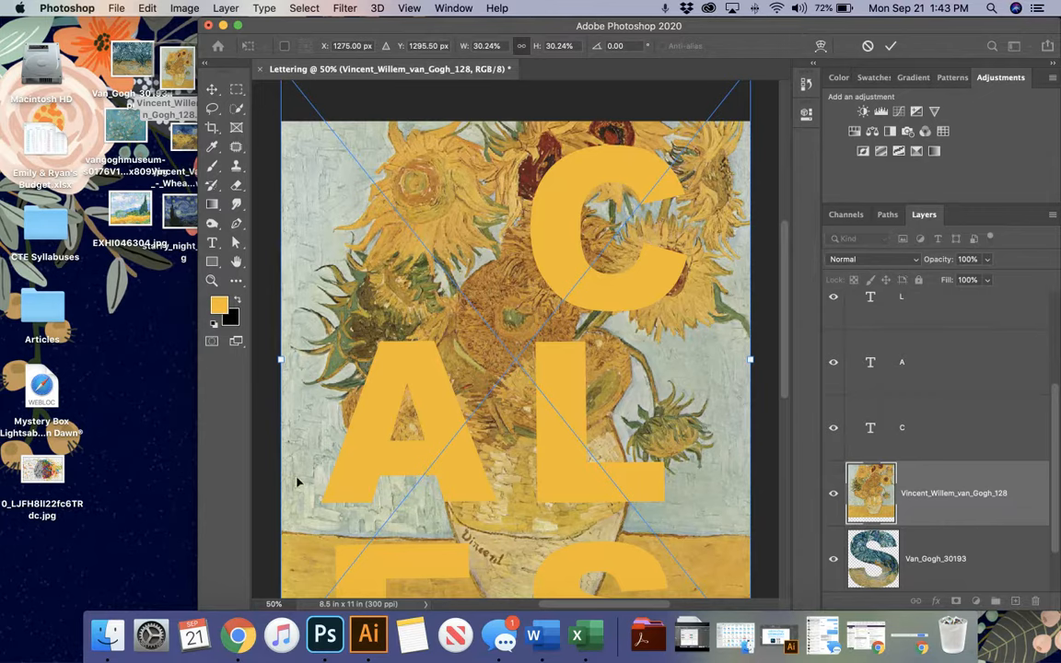
pyautogui.moveTo(198, 604); pyautogui.dragTo(4, 596)
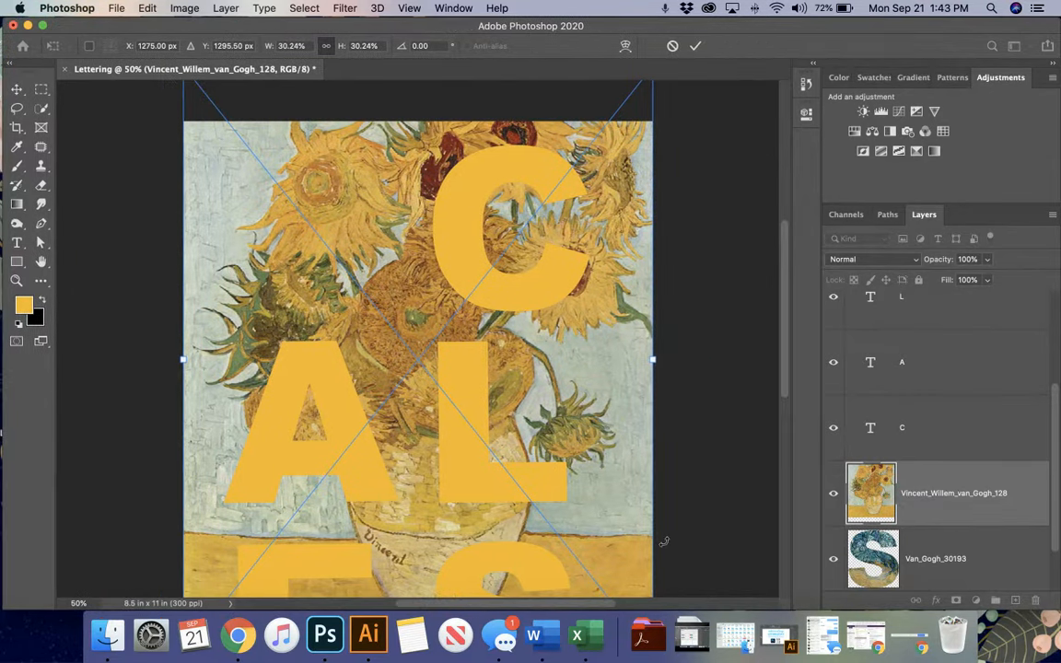
# Step: Scale the sunflower painting to about 12.30% and place it over the C in the top row
pyautogui.scroll(-4, 663, 543)
pyautogui.moveTo(641, 555); pyautogui.dragTo(582, 376)
pyautogui.scroll(6, 341, 209)
pyautogui.moveTo(615, 553); pyautogui.dragTo(536, 451)
pyautogui.moveTo(498, 366); pyautogui.dragTo(526, 368)
pyautogui.moveTo(558, 454)
pyautogui.mouseDown()
pyautogui.moveTo(582, 467)
pyautogui.moveTo(551, 453)
pyautogui.moveTo(590, 507)
pyautogui.moveTo(515, 440)
pyautogui.moveTo(539, 445)
pyautogui.mouseUp()
pyautogui.press('Return')
# Step: Move the sunflower layer directly above the C text layer and lower its opacity to 76%
pyautogui.moveTo(962, 515); pyautogui.dragTo(952, 375)
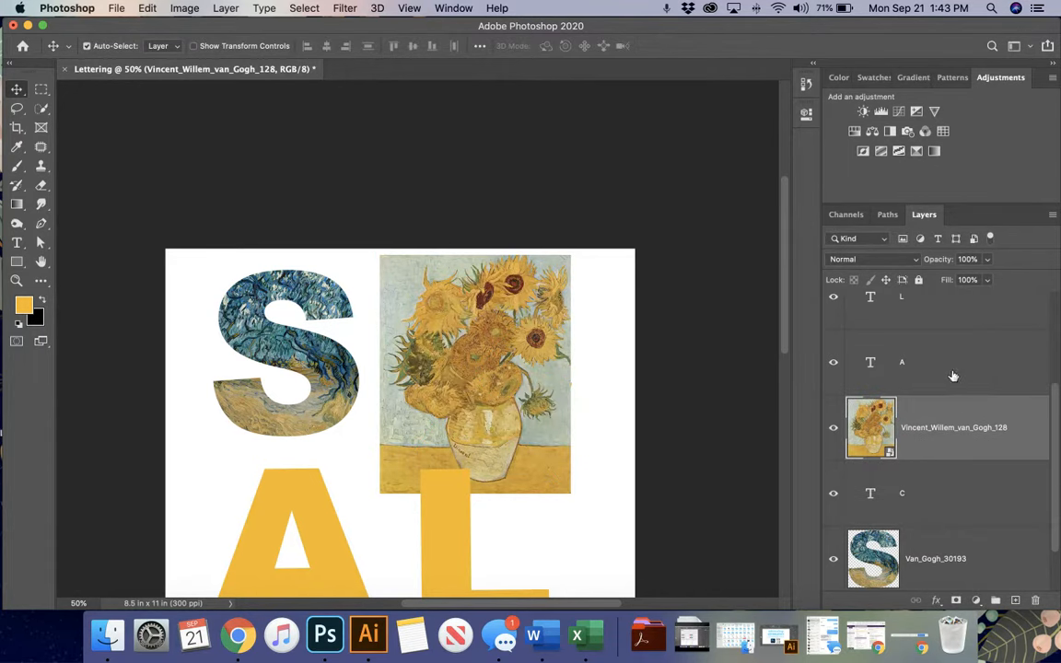
pyautogui.click(986, 258)
pyautogui.moveTo(991, 278); pyautogui.dragTo(971, 279)
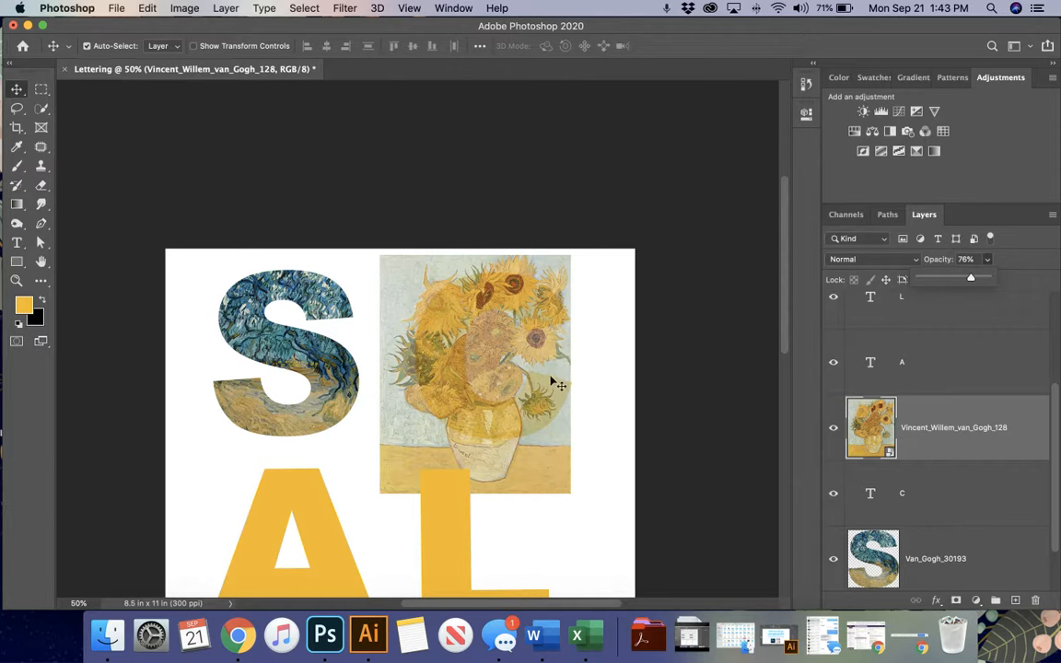
# Step: Move the sunflower painting over the L in the middle row and scale it to about 11.89% to cover the letter
pyautogui.moveTo(544, 461); pyautogui.dragTo(502, 405)
pyautogui.hotkey('ctrl', 't')
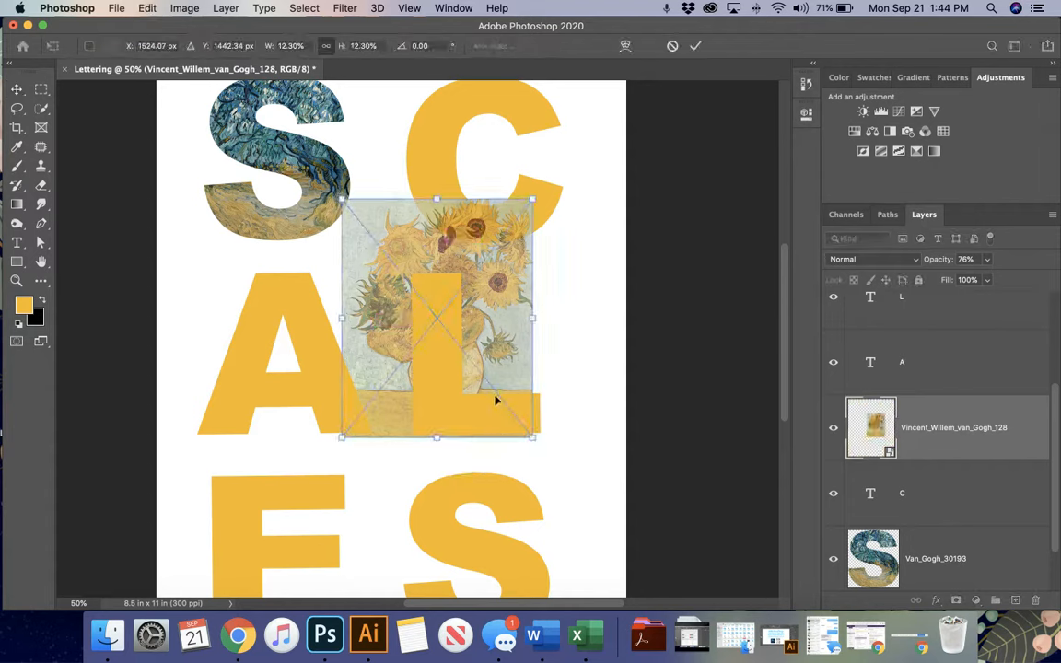
pyautogui.moveTo(340, 199); pyautogui.dragTo(382, 251)
pyautogui.moveTo(510, 319); pyautogui.dragTo(494, 319)
pyautogui.moveTo(518, 439); pyautogui.dragTo(556, 473)
pyautogui.moveTo(529, 451); pyautogui.dragTo(527, 452)
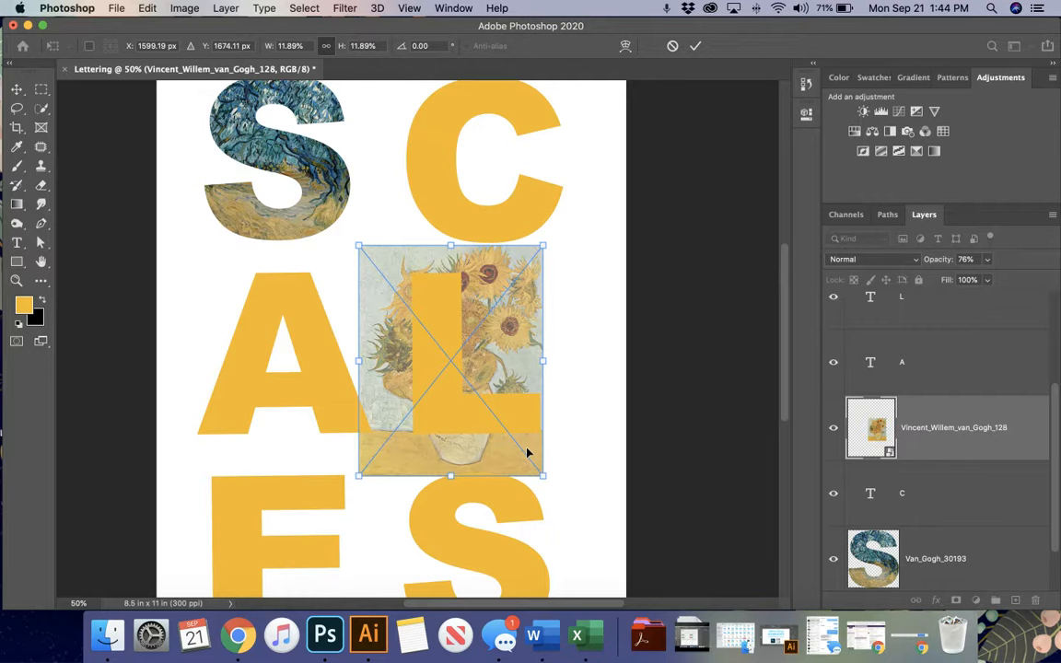
pyautogui.press('Return')
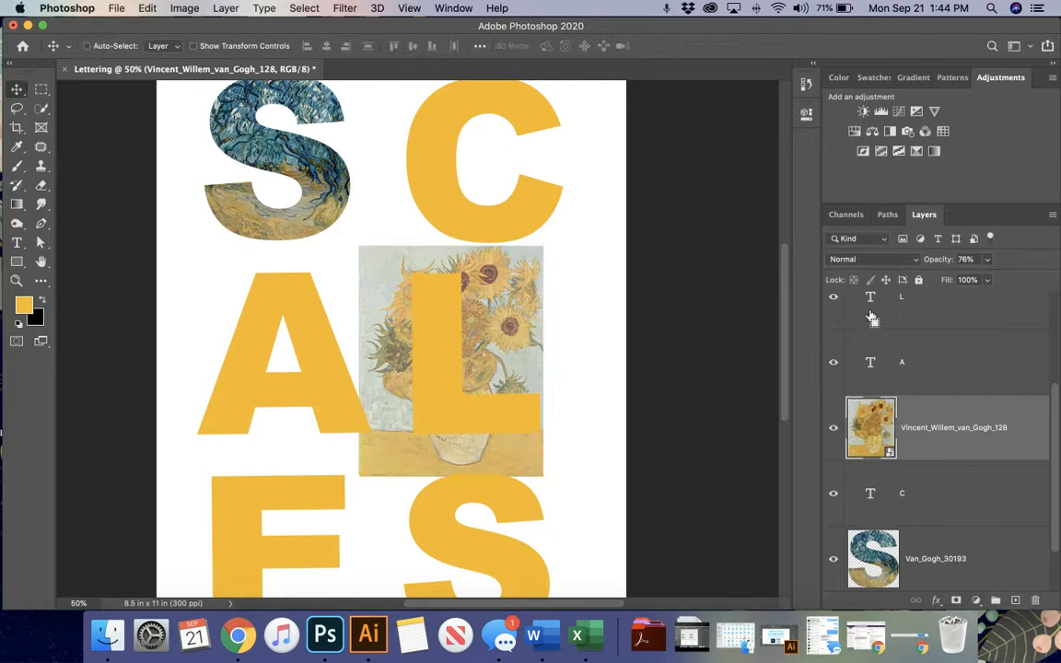
# Step: Load the L layer's outline as a selection and invert it with the sunflower layer active
pyautogui.keyDown('super'); pyautogui.click(870, 313); pyautogui.keyUp('super')
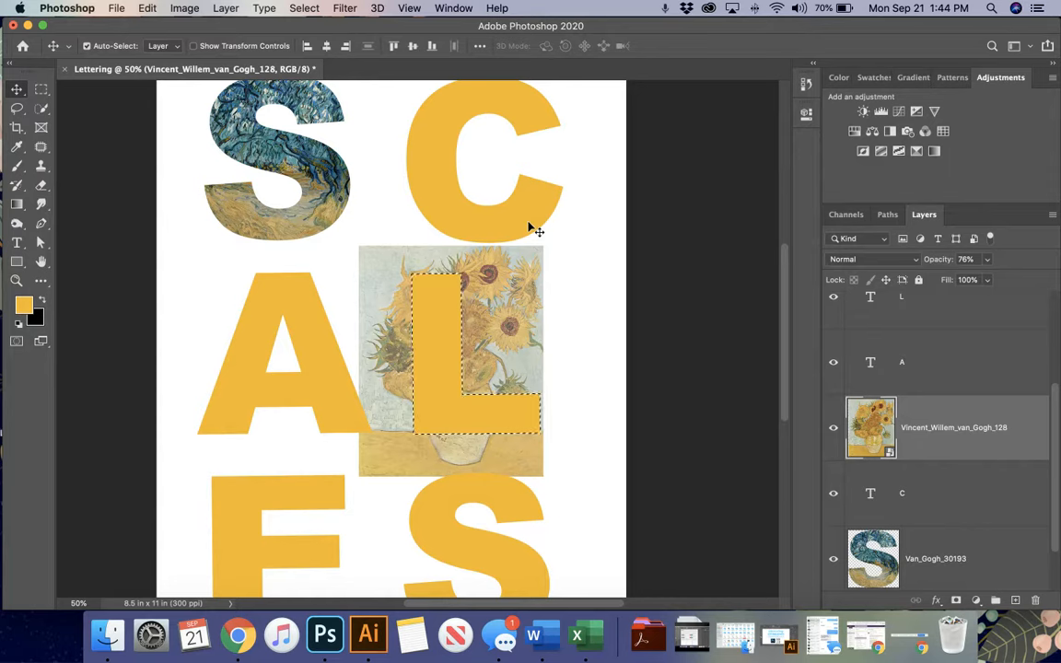
pyautogui.press('super')
pyautogui.press('super+shift+i')
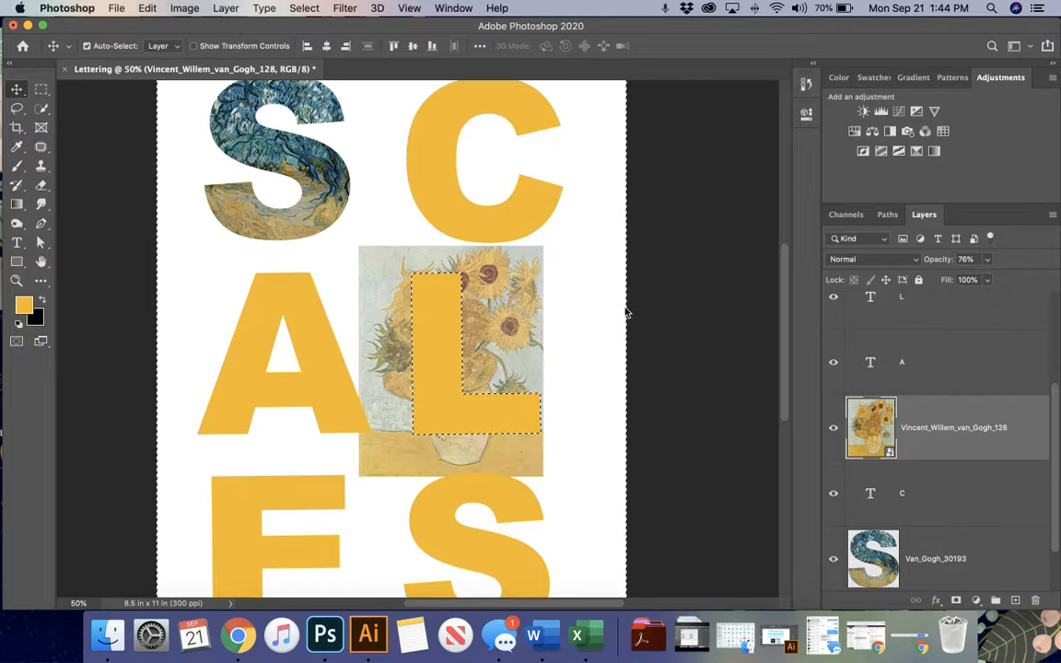
pyautogui.press('BackSpace')
pyautogui.click(642, 230)
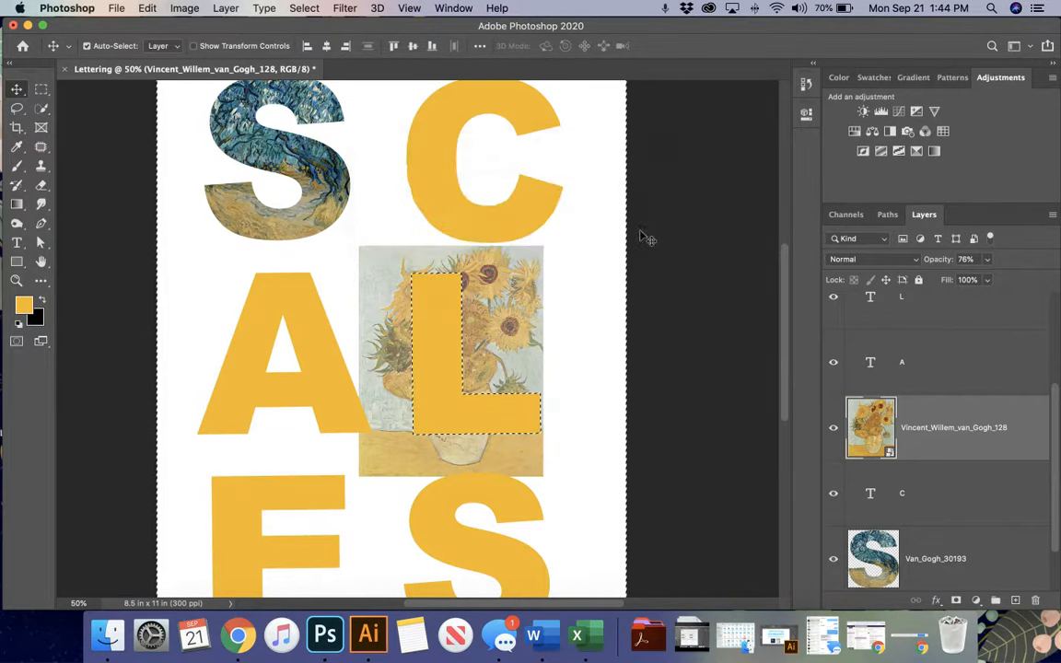
# Step: Rasterize the sunflower layer, delete its parts outside the L, and clear the selection
pyautogui.rightClick(969, 437)
pyautogui.scroll(-3, 837, 553)
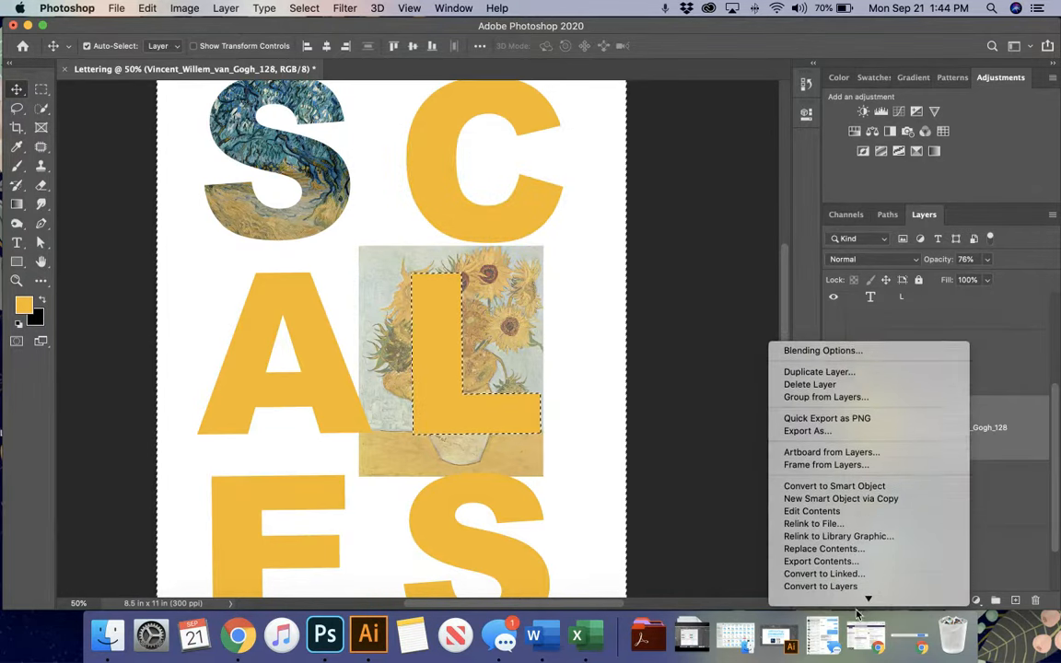
pyautogui.click(832, 532)
pyautogui.press('BackSpace')
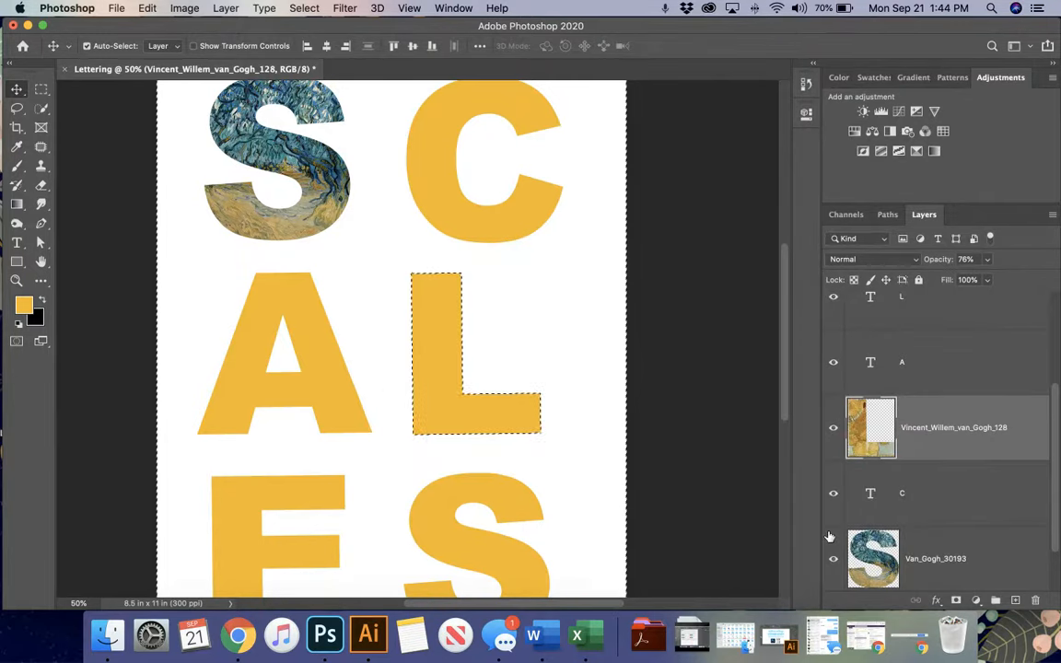
pyautogui.press('super+d')
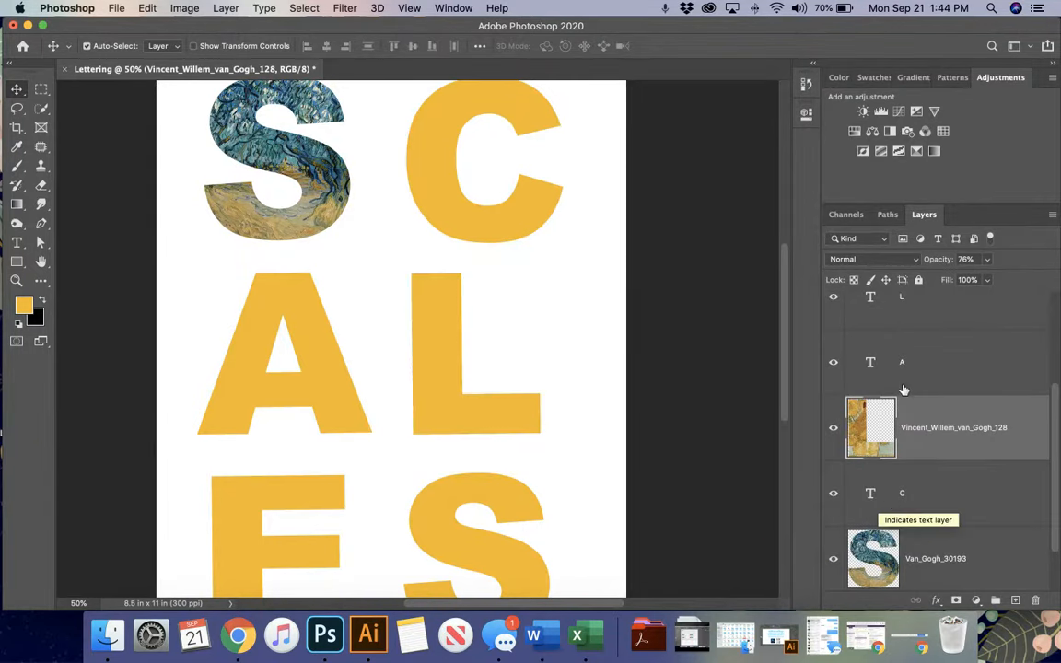
# Step: Delete the yellow L text layer and restore the sunflower layer's opacity to 100%
pyautogui.click(913, 301)
pyautogui.press('BackSpace')
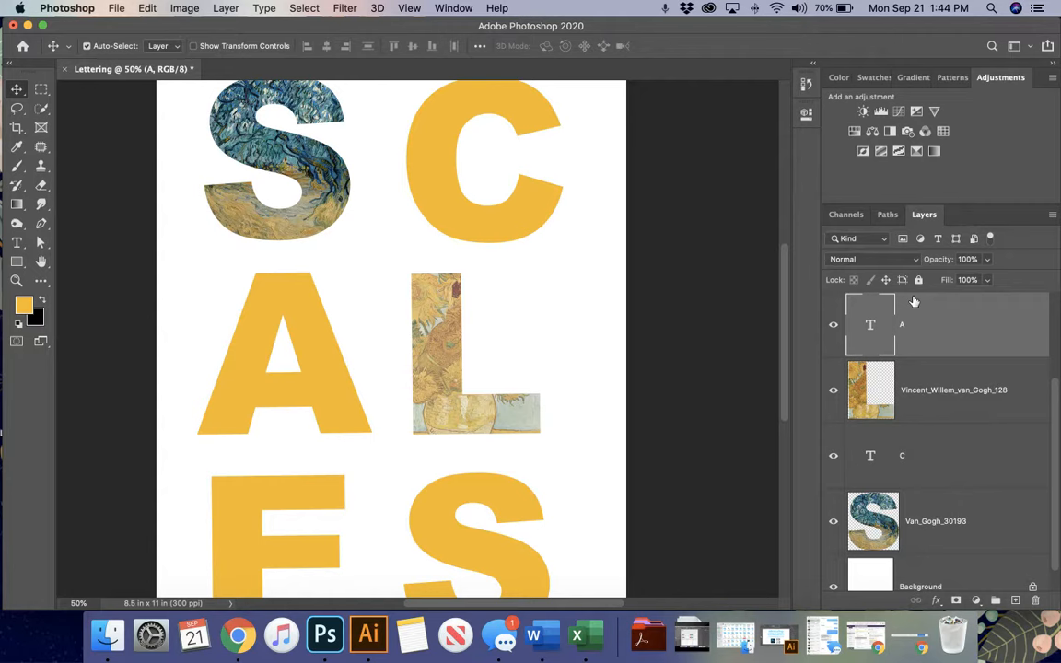
pyautogui.click(957, 390)
pyautogui.moveTo(986, 258); pyautogui.dragTo(1042, 282)
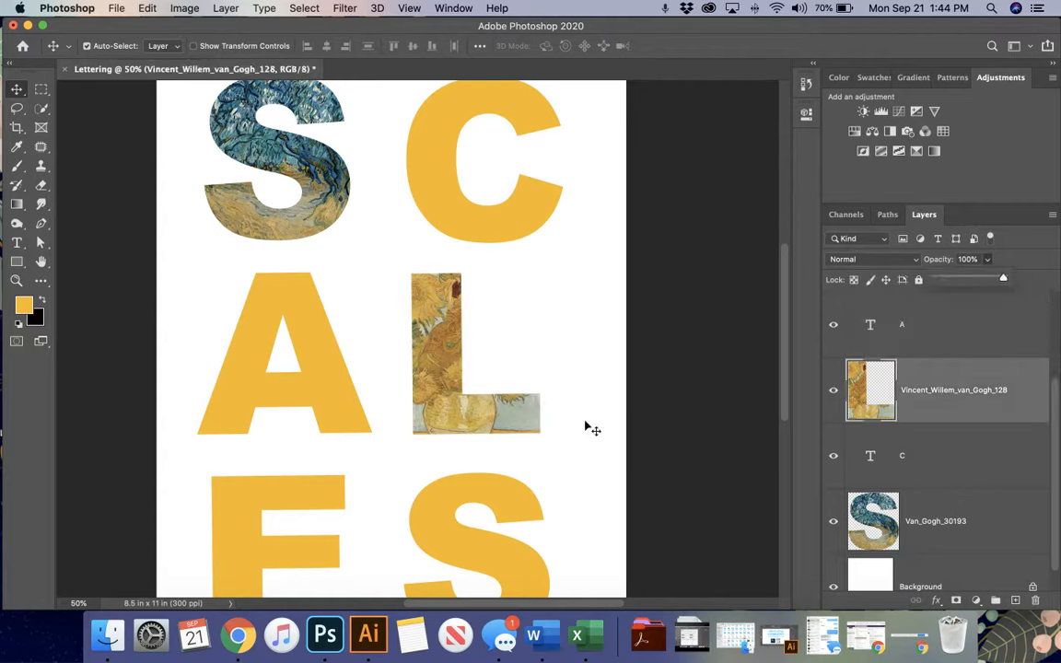
pyautogui.click(107, 633)
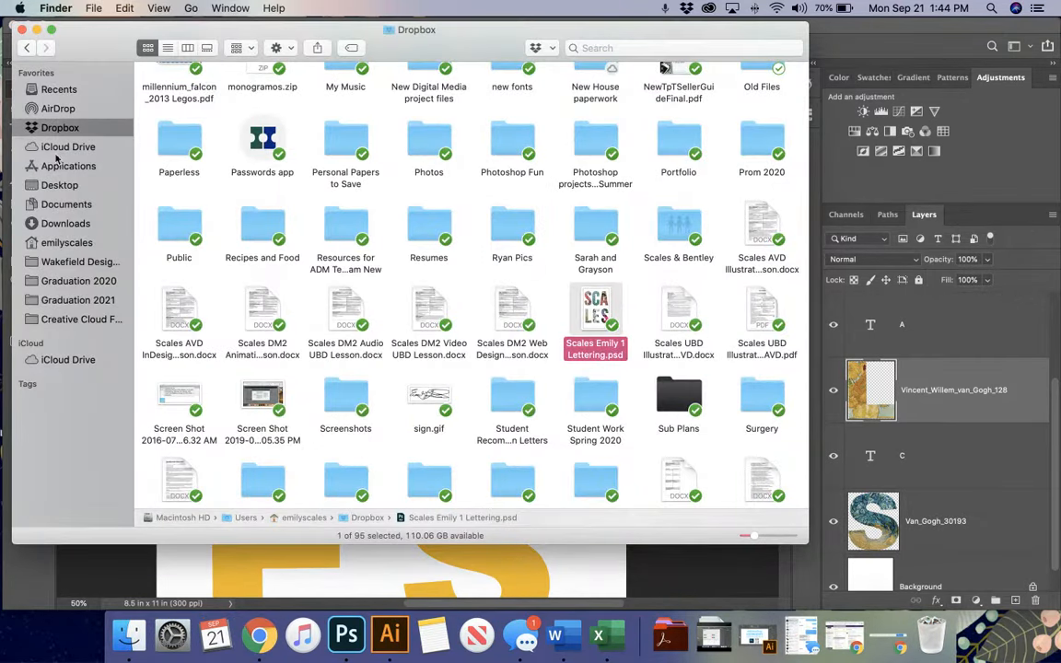
pyautogui.click(60, 185)
pyautogui.moveTo(99, 41); pyautogui.dragTo(480, 29)
pyautogui.moveTo(895, 171); pyautogui.dragTo(291, 366)
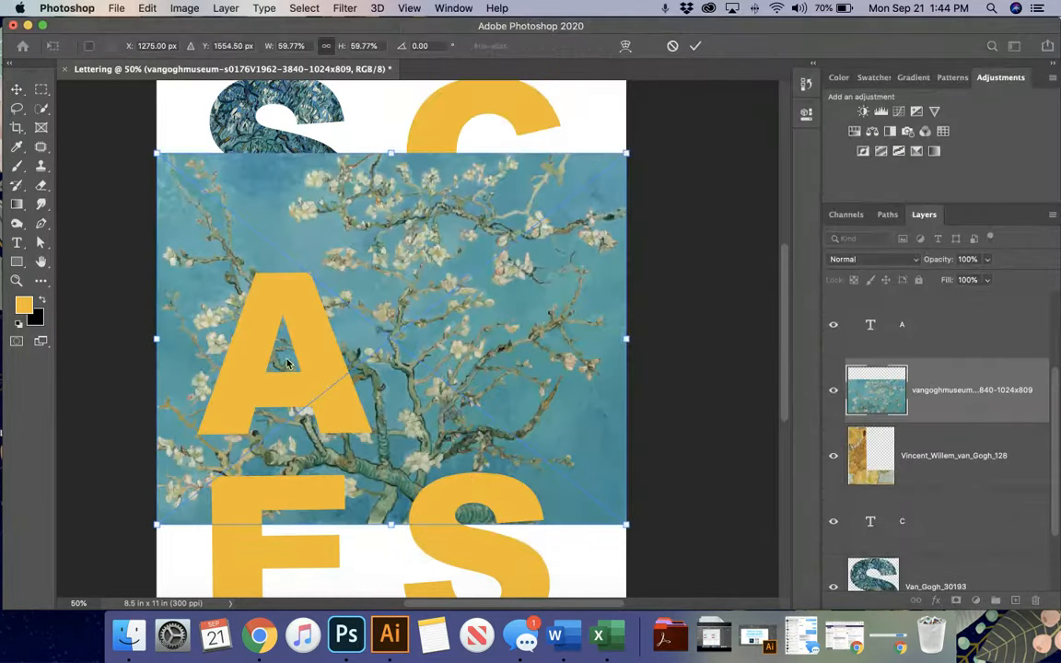
# Step: Scale the almond blossom painting to about 30.85% and move it over the C in the top row
pyautogui.moveTo(626, 523); pyautogui.dragTo(397, 349)
pyautogui.moveTo(376, 305); pyautogui.dragTo(575, 237)
pyautogui.scroll(5, 576, 236)
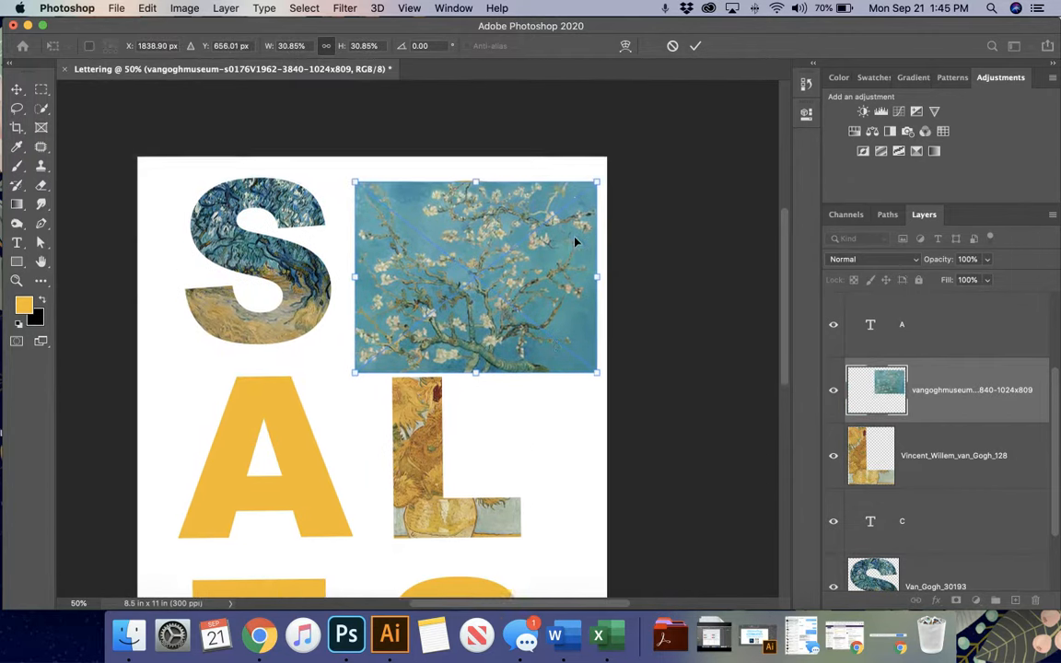
# Step: Lower the almond blossom painting's opacity to 65% and fit it over the C at about 27.51% scale
pyautogui.click(986, 260)
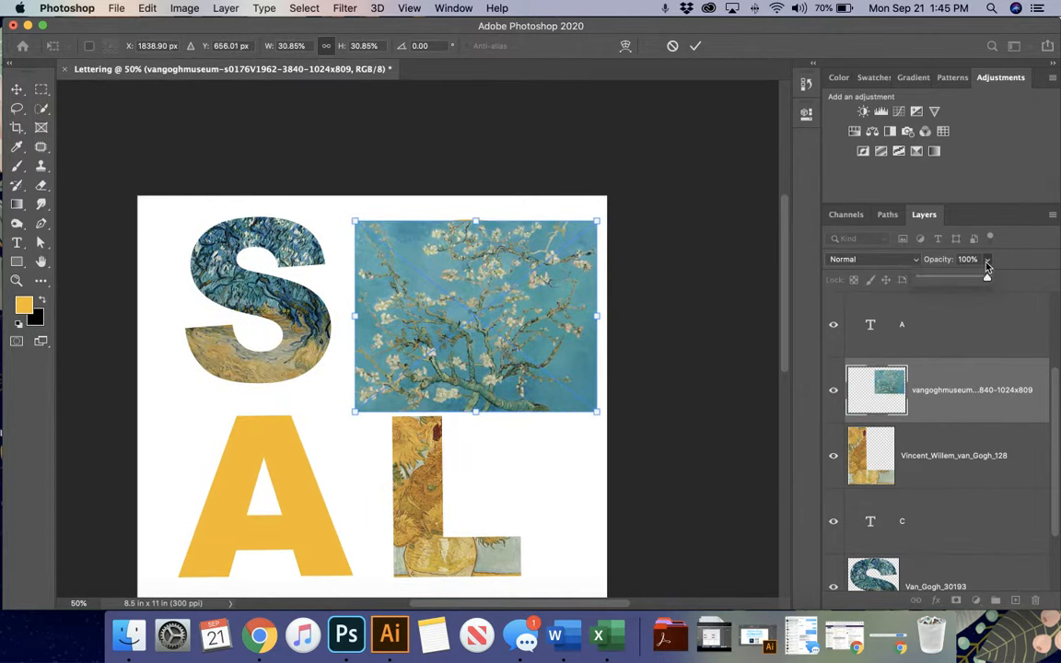
pyautogui.click(964, 282)
pyautogui.moveTo(596, 412); pyautogui.dragTo(572, 391)
pyautogui.moveTo(559, 345); pyautogui.dragTo(569, 346)
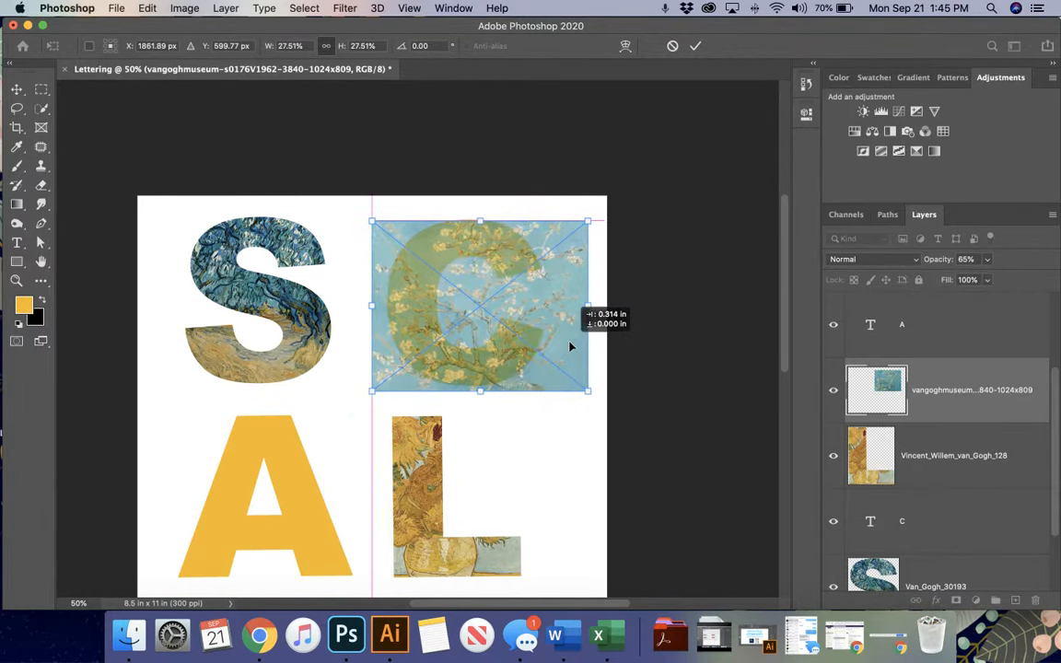
pyautogui.press('Return')
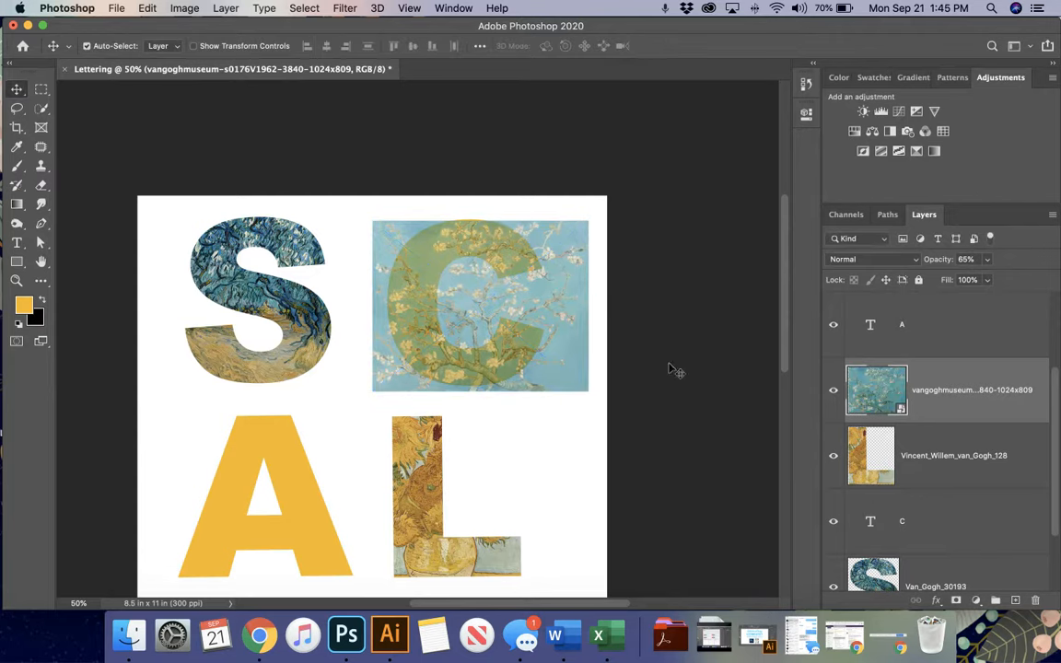
# Step: Rasterize the almond blossom layer and cut away everything outside the C layer's outline using an inverted selection
pyautogui.keyDown('super'); pyautogui.click(874, 523); pyautogui.keyUp('super')
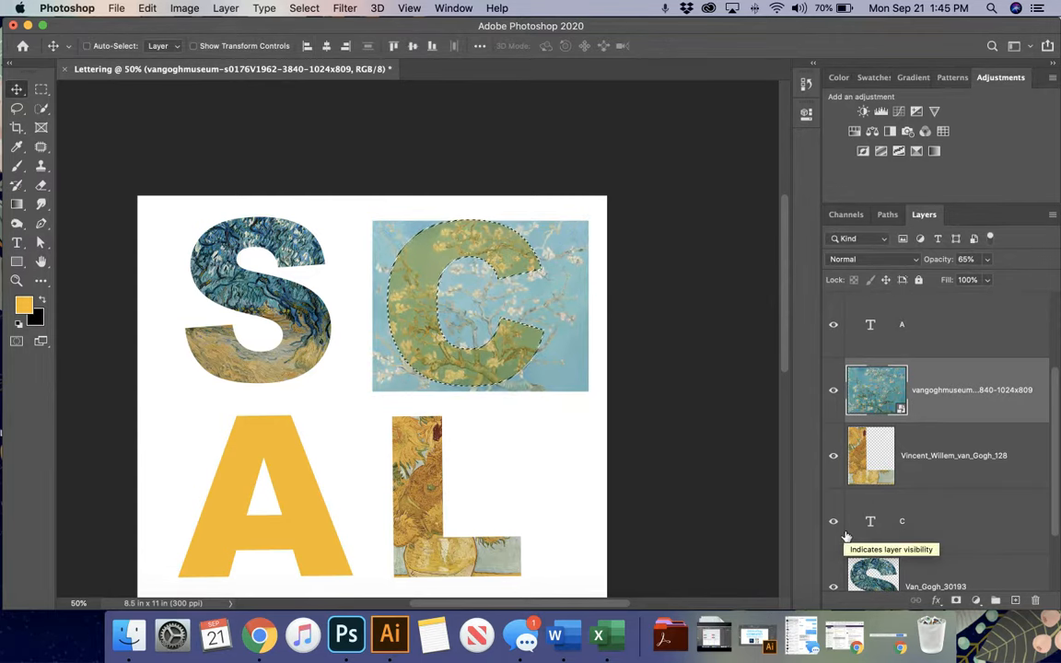
pyautogui.press('super+shift+i')
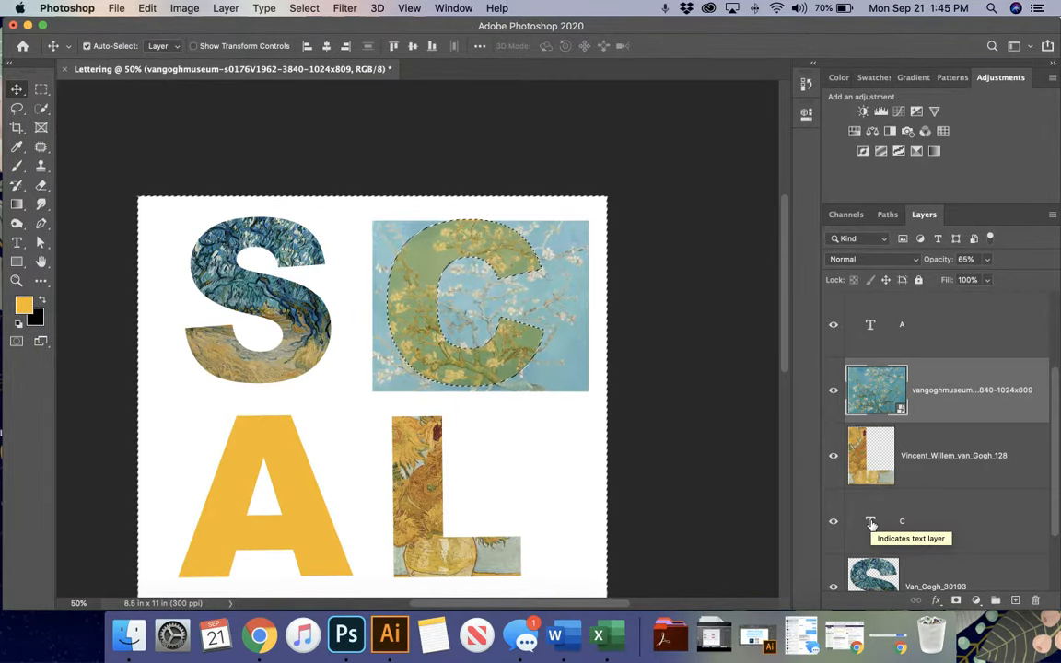
pyautogui.rightClick(994, 409)
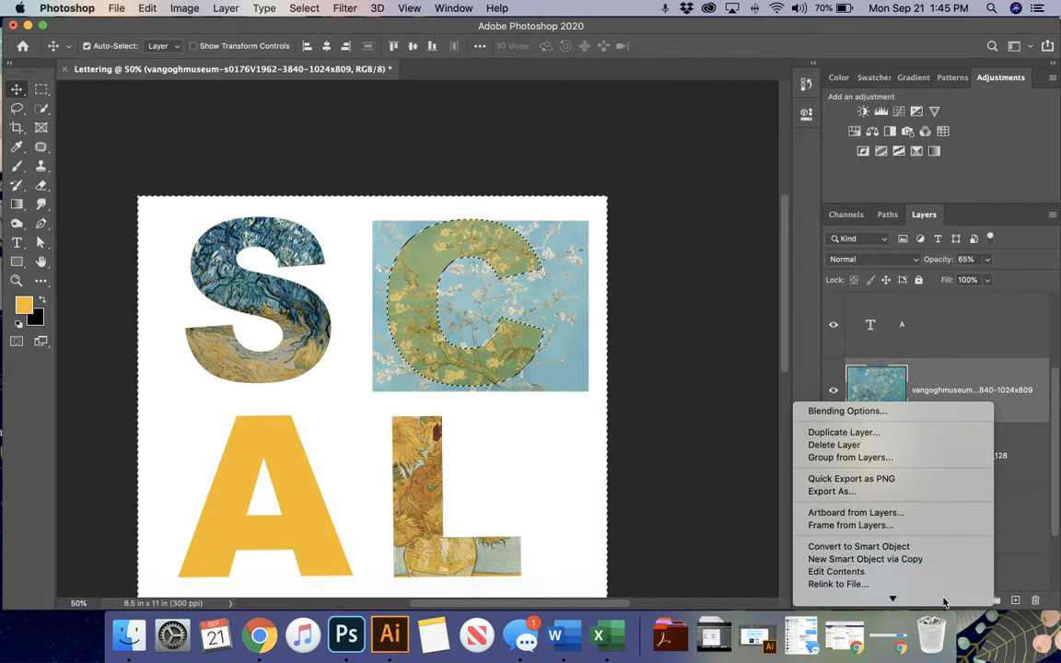
pyautogui.click(856, 493)
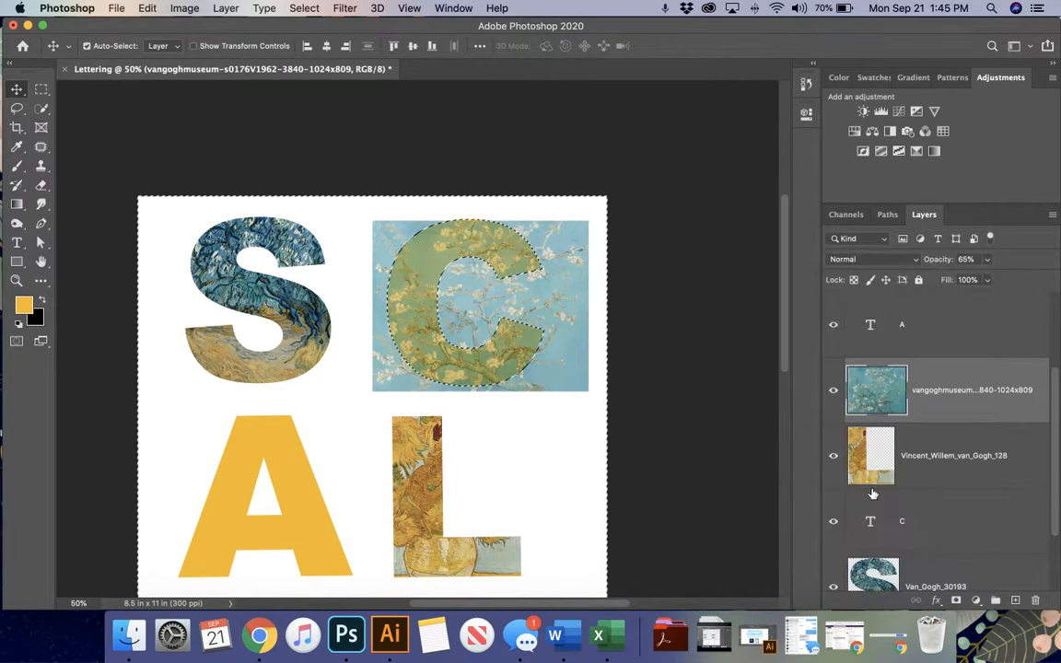
pyautogui.press('Delete')
# Step: Restore the C-shaped painting's opacity to 100%, then deselect and delete the yellow C text layer
pyautogui.click(985, 260)
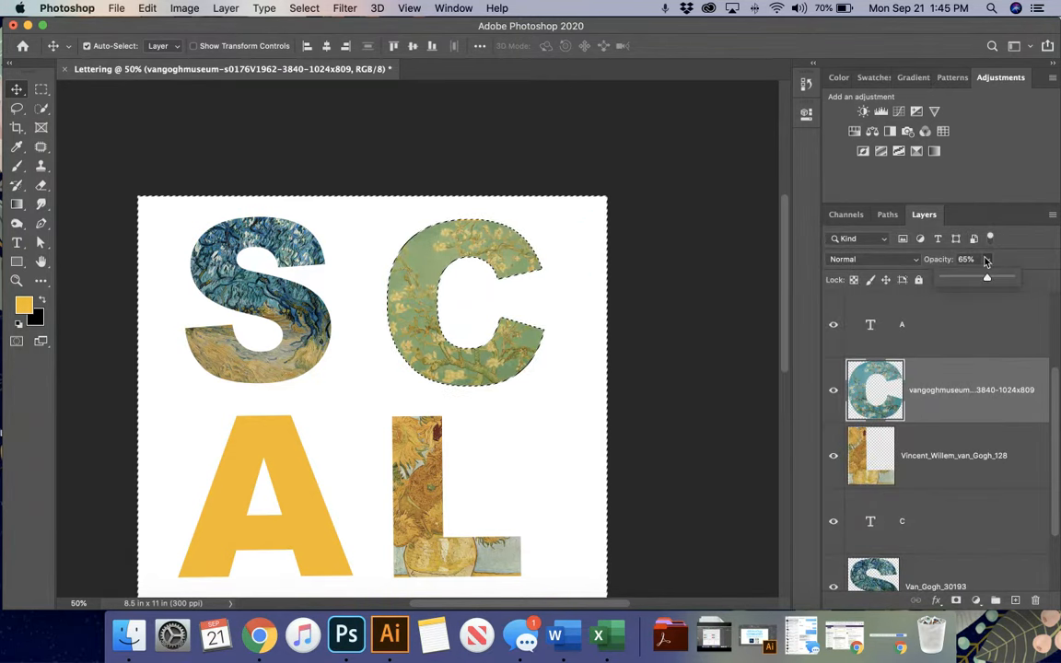
pyautogui.moveTo(986, 277); pyautogui.dragTo(1010, 277)
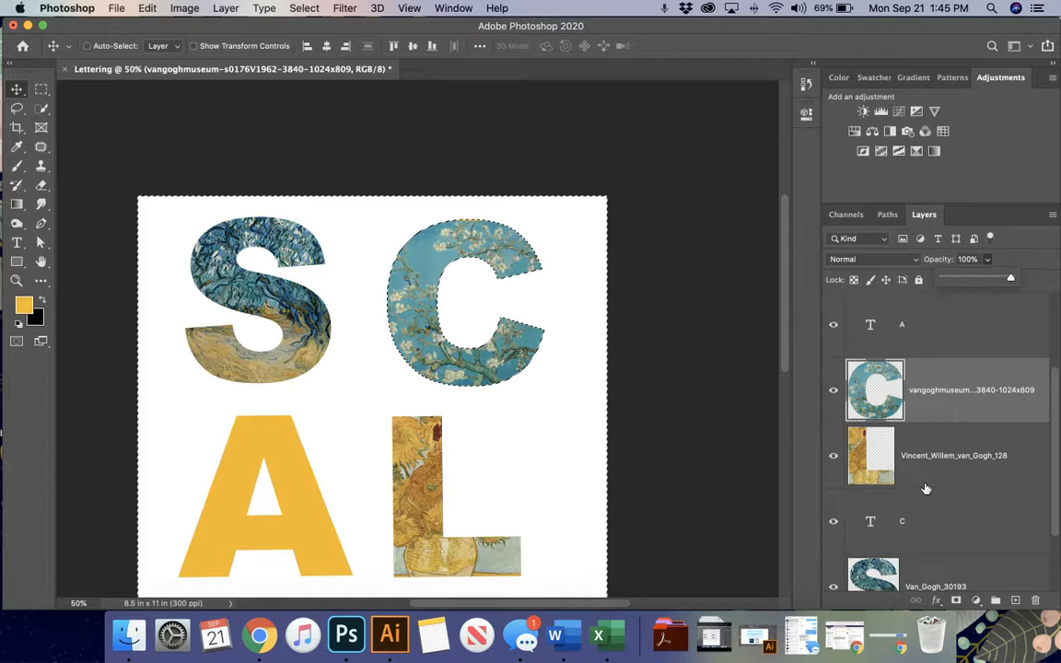
pyautogui.press('super+d')
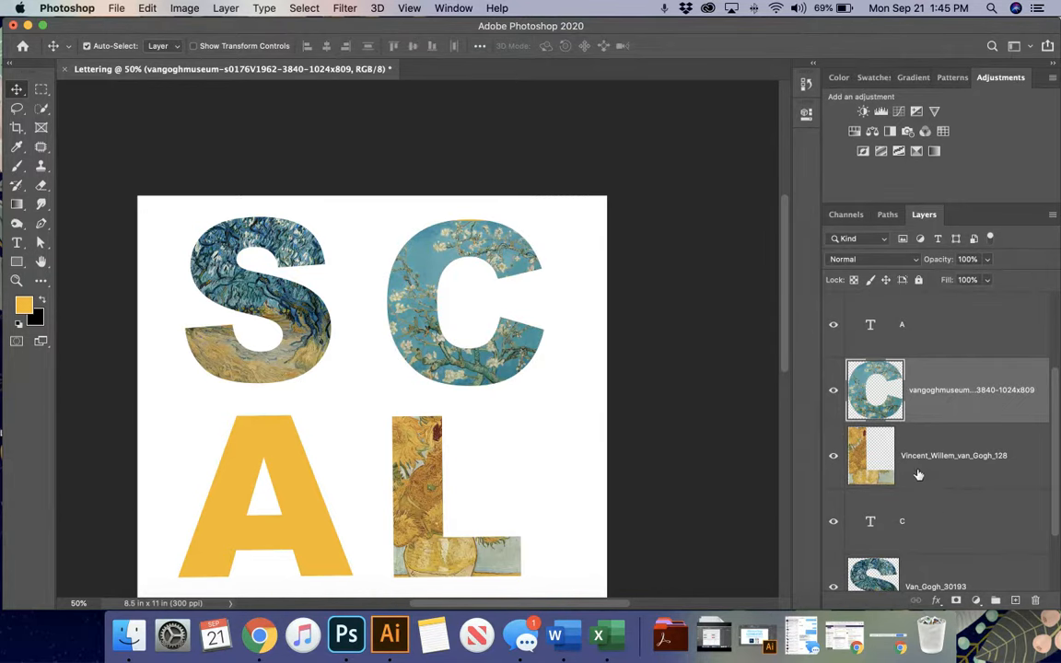
pyautogui.click(928, 514)
pyautogui.press('Delete')
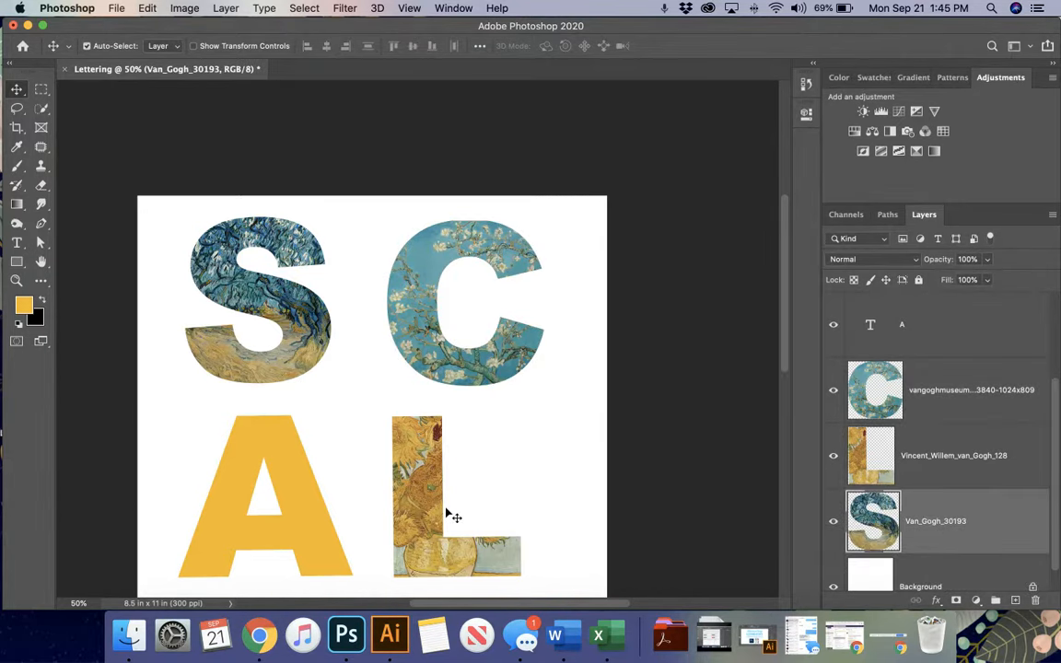
# Step: Place the Wheatfield with Crows painting from the Desktop folder in Finder onto the page and move its layer above all others
pyautogui.scroll(-10, 446, 513)
pyautogui.hscroll(-4, 446, 512)
pyautogui.scroll(5, 446, 512)
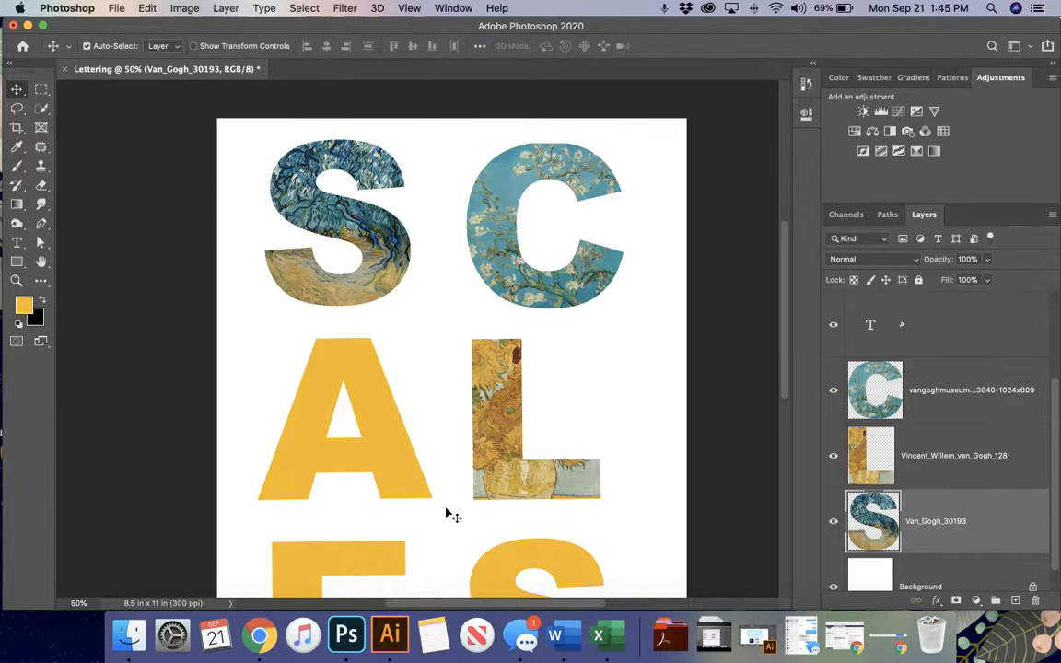
pyautogui.press('super+minus')
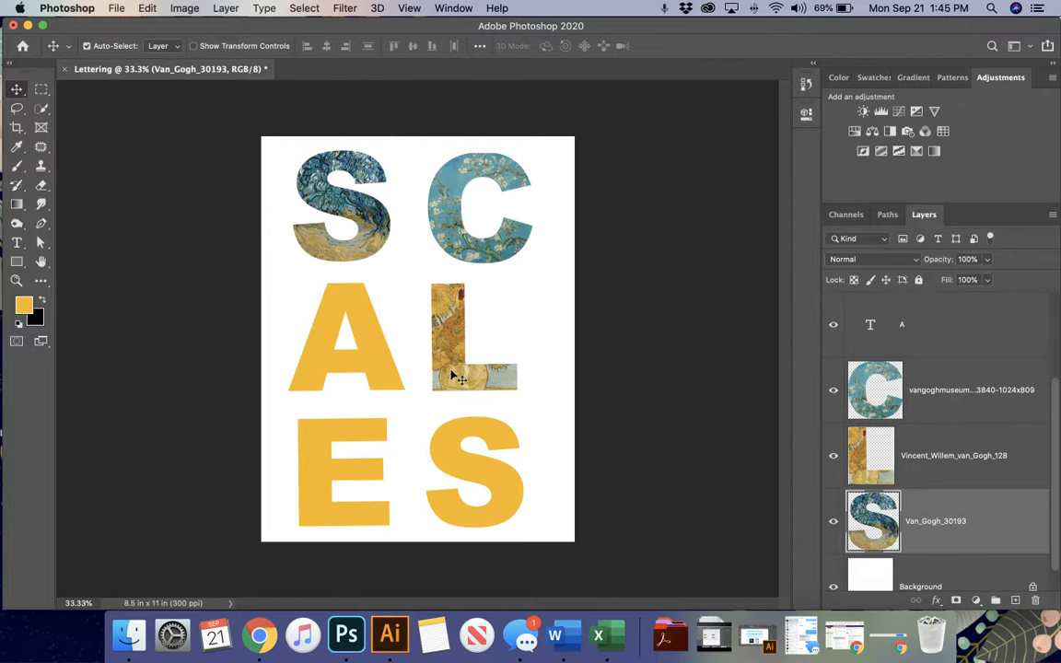
pyautogui.click(129, 635)
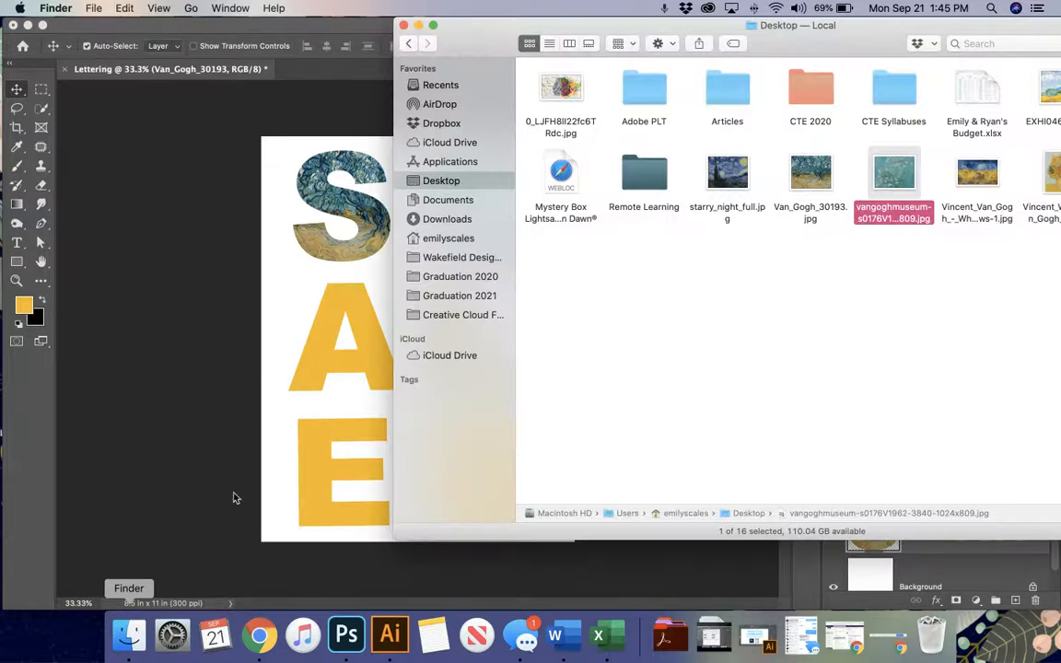
pyautogui.moveTo(973, 211); pyautogui.dragTo(360, 275)
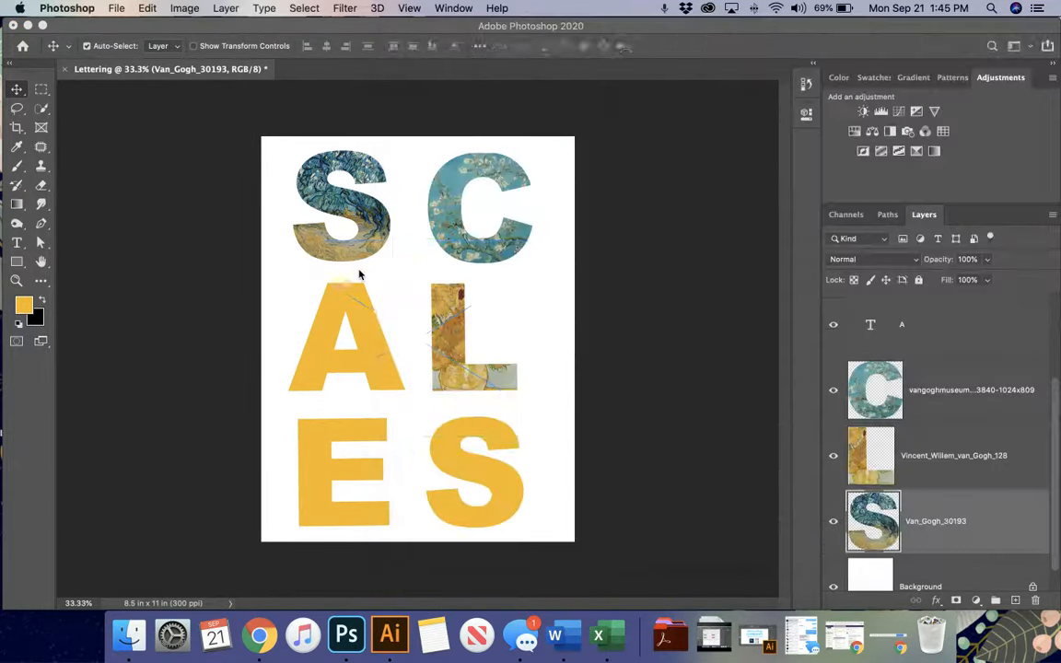
pyautogui.press('Return')
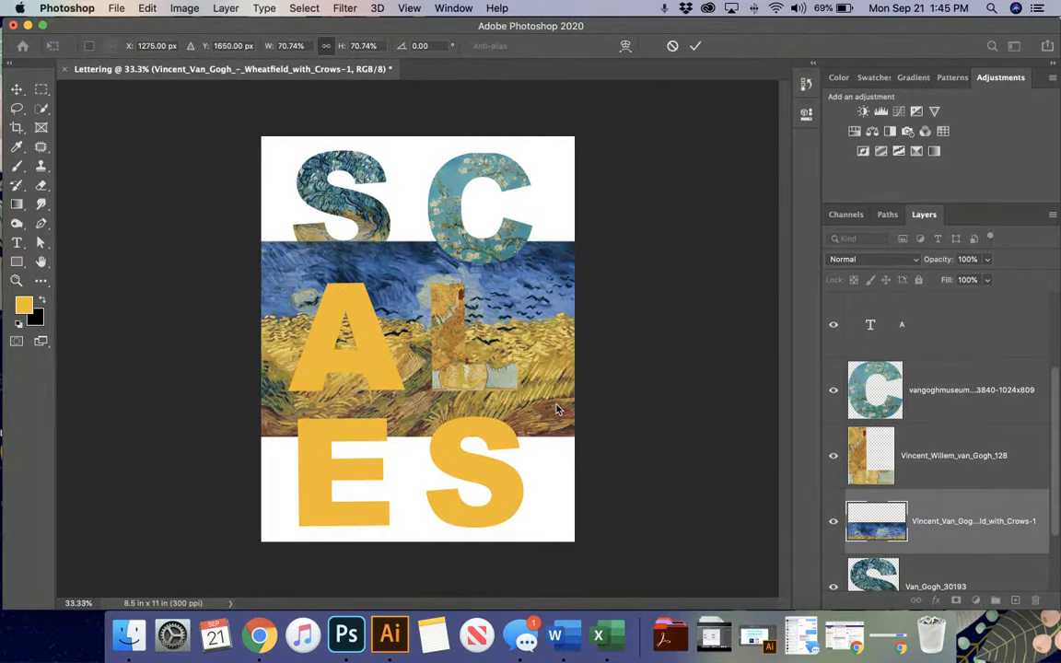
pyautogui.moveTo(995, 521); pyautogui.dragTo(967, 263)
pyautogui.moveTo(916, 522); pyautogui.dragTo(916, 309)
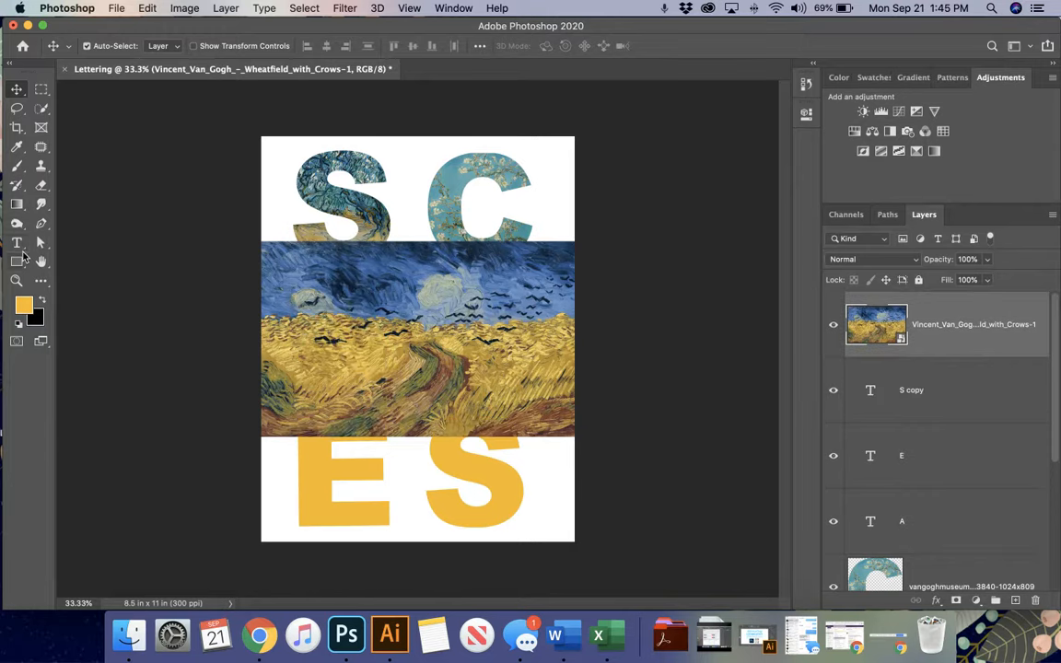
# Step: Draw an ellipse shape about 2219 by 1353 px over the Wheatfield painting
pyautogui.click(22, 264)
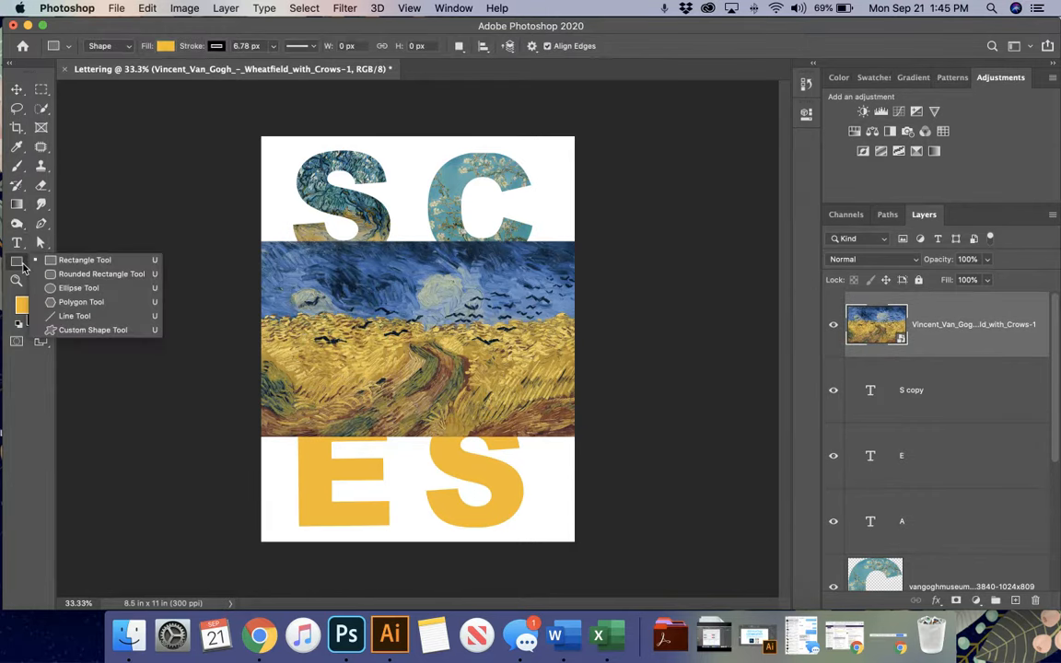
pyautogui.click(65, 288)
pyautogui.moveTo(297, 274)
pyautogui.mouseDown()
pyautogui.moveTo(333, 306)
pyautogui.moveTo(437, 336)
pyautogui.moveTo(554, 422)
pyautogui.moveTo(596, 435)
pyautogui.moveTo(565, 439)
pyautogui.mouseUp()
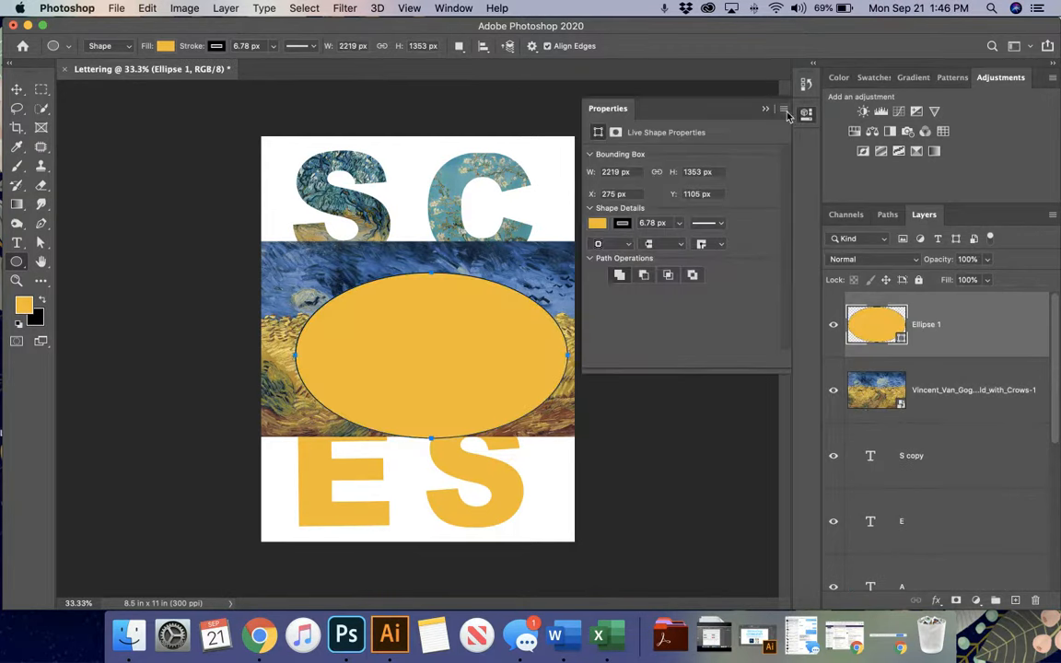
pyautogui.click(768, 107)
# Step: Load the ellipse's outline as a selection, shift the Wheatfield painting down about 0.44 in, and deselect
pyautogui.click(937, 392)
pyautogui.keyDown('super'); pyautogui.click(874, 327); pyautogui.keyUp('super')
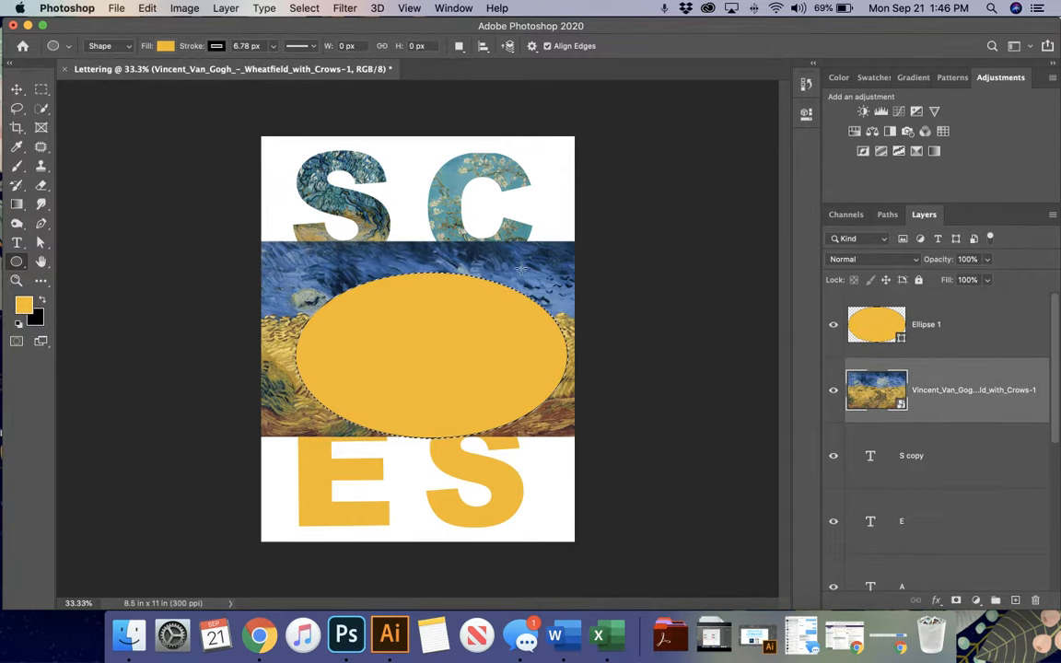
pyautogui.press('v')
pyautogui.moveTo(521, 269); pyautogui.dragTo(528, 281)
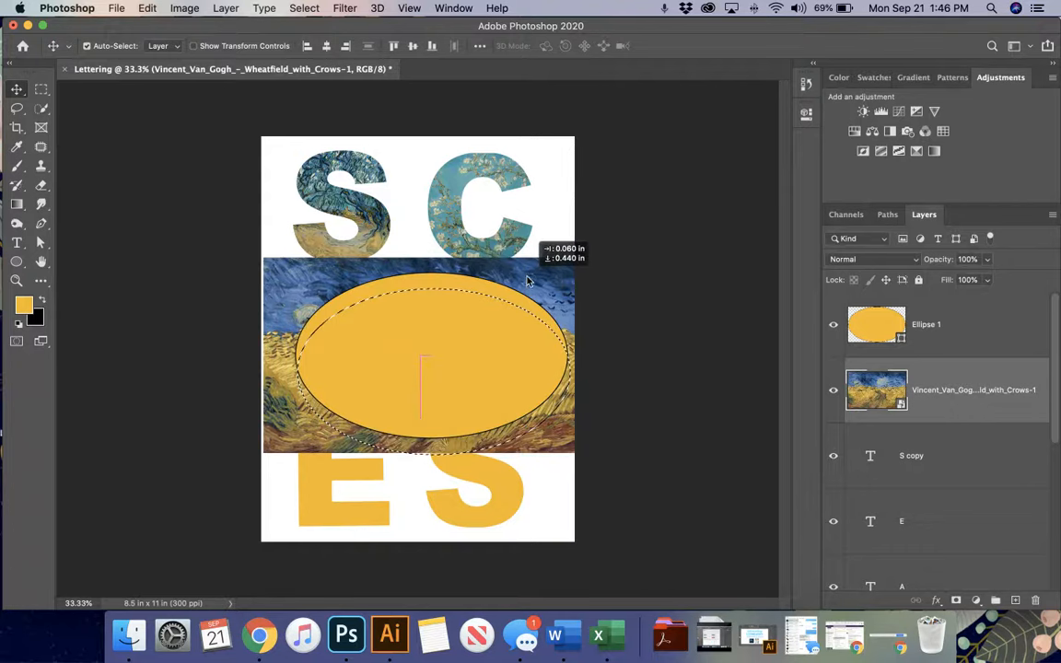
pyautogui.press('super+d')
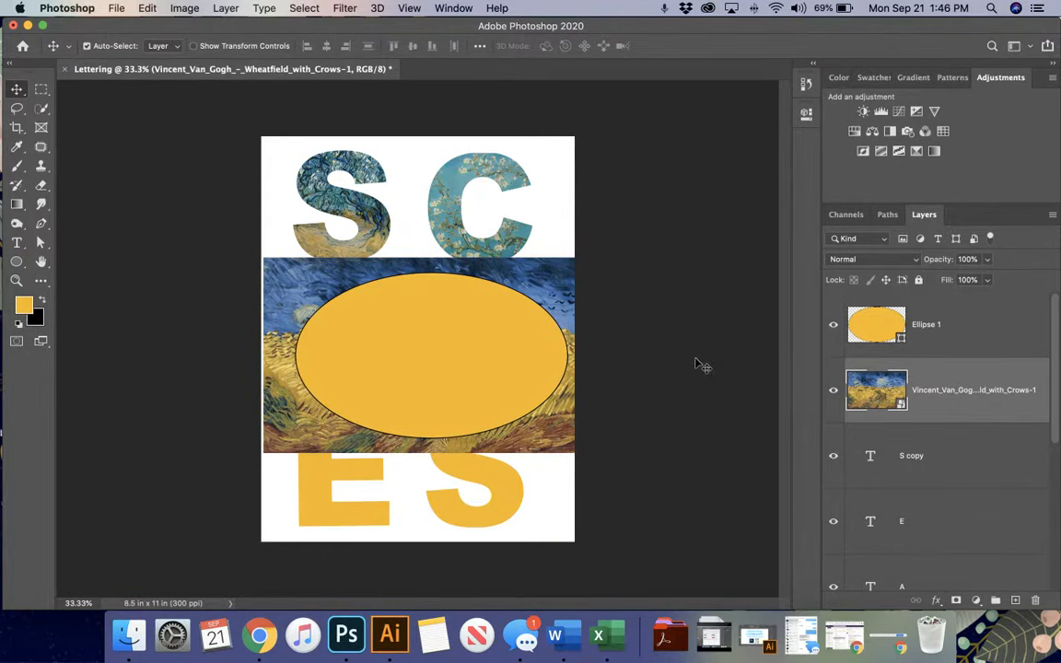
# Step: Rasterize the Wheatfield painting, cut it to the ellipse's outline using an inverted selection, and delete the ellipse layer
pyautogui.click(870, 325)
pyautogui.keyDown('super'); pyautogui.click(874, 327); pyautogui.keyUp('super')
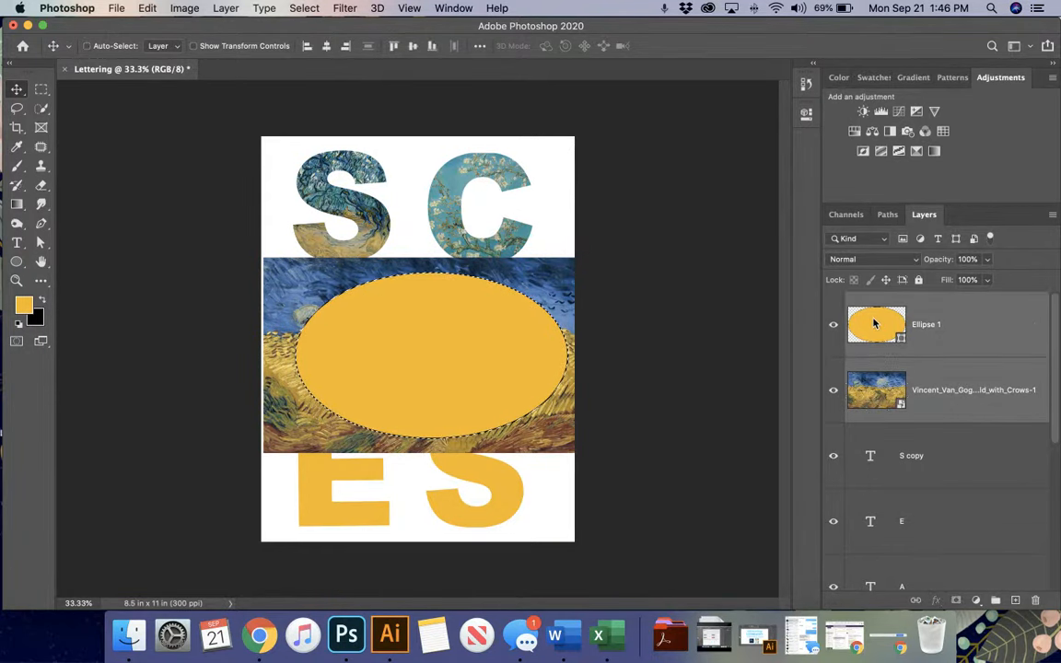
pyautogui.click(952, 398)
pyautogui.press('shift+super+i')
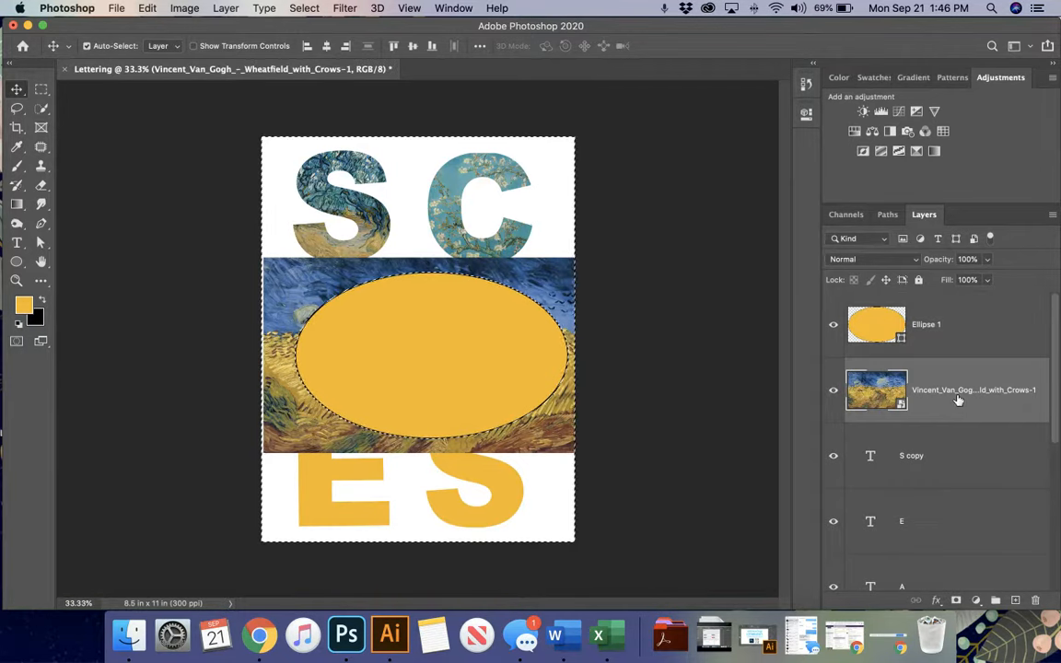
pyautogui.rightClick(958, 398)
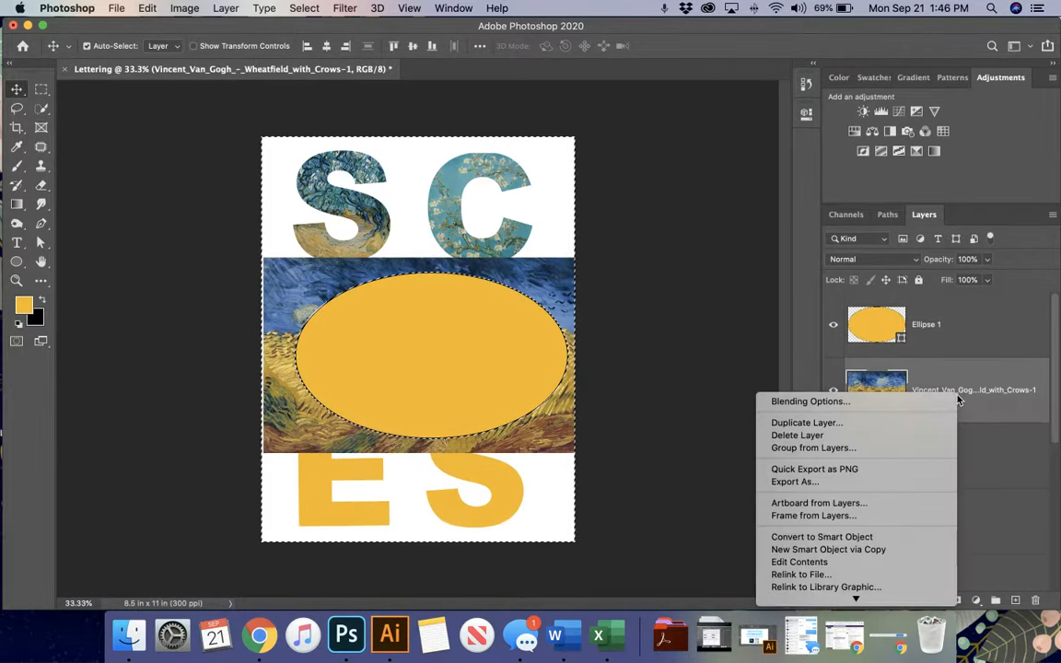
pyautogui.click(803, 483)
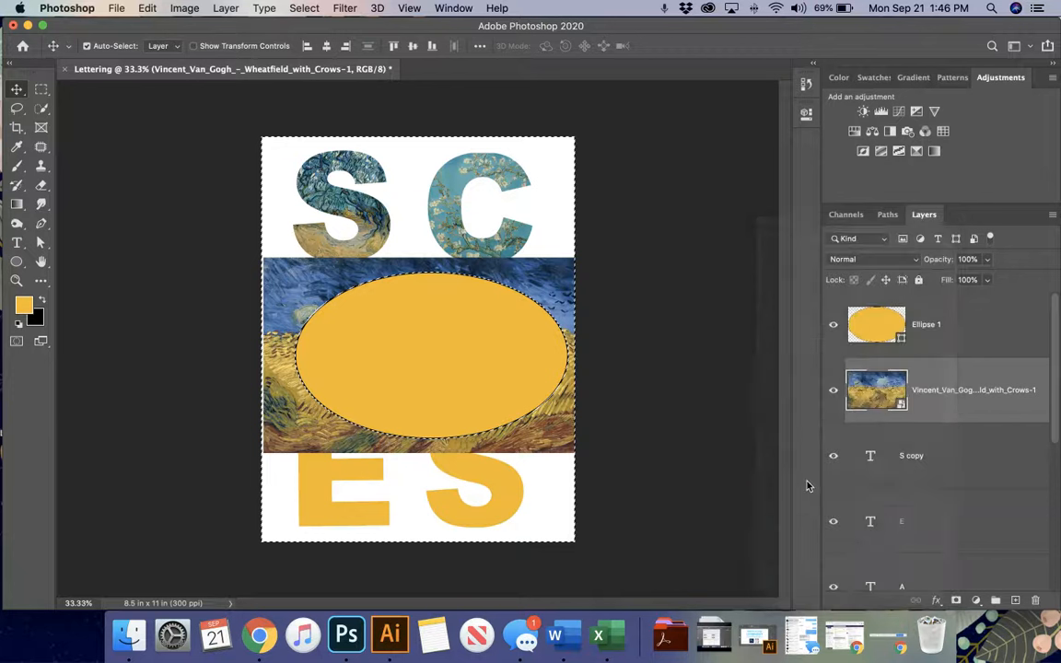
pyautogui.press('Delete')
pyautogui.press('super+d')
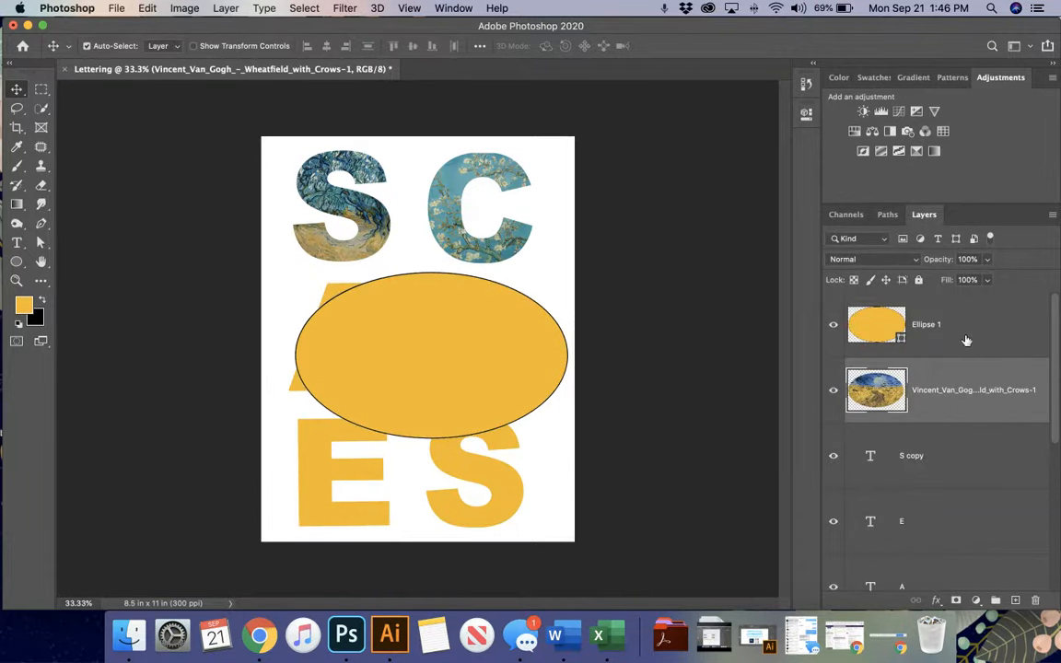
pyautogui.click(966, 333)
pyautogui.press('Delete')
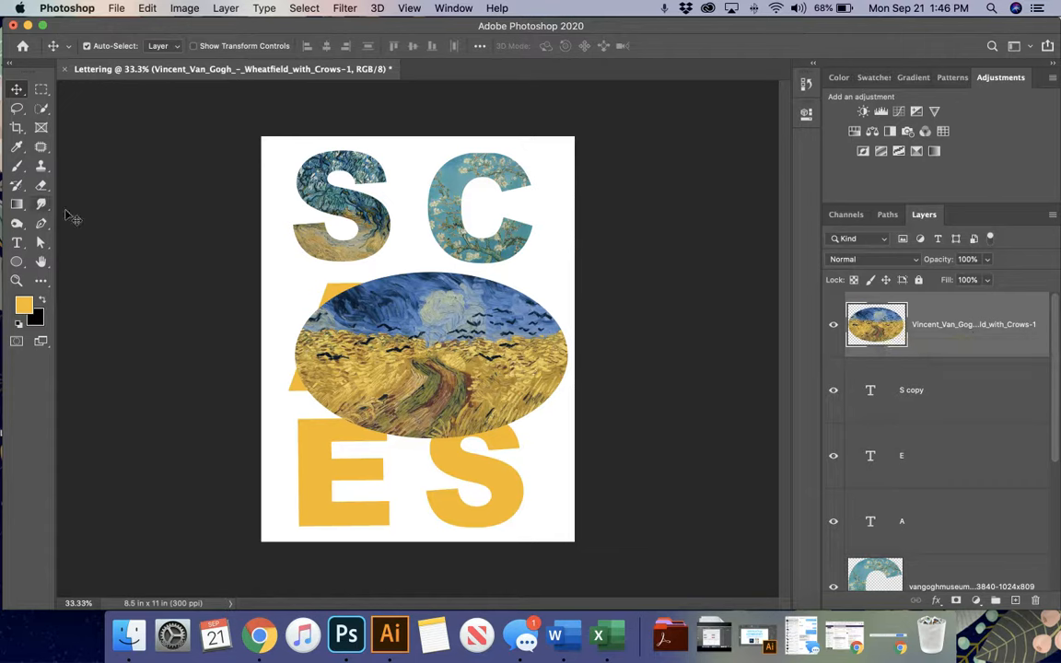
# Step: Draw a closed curved Pen shape over the oval painting, load its outline as a selection, and deselect
pyautogui.press('p')
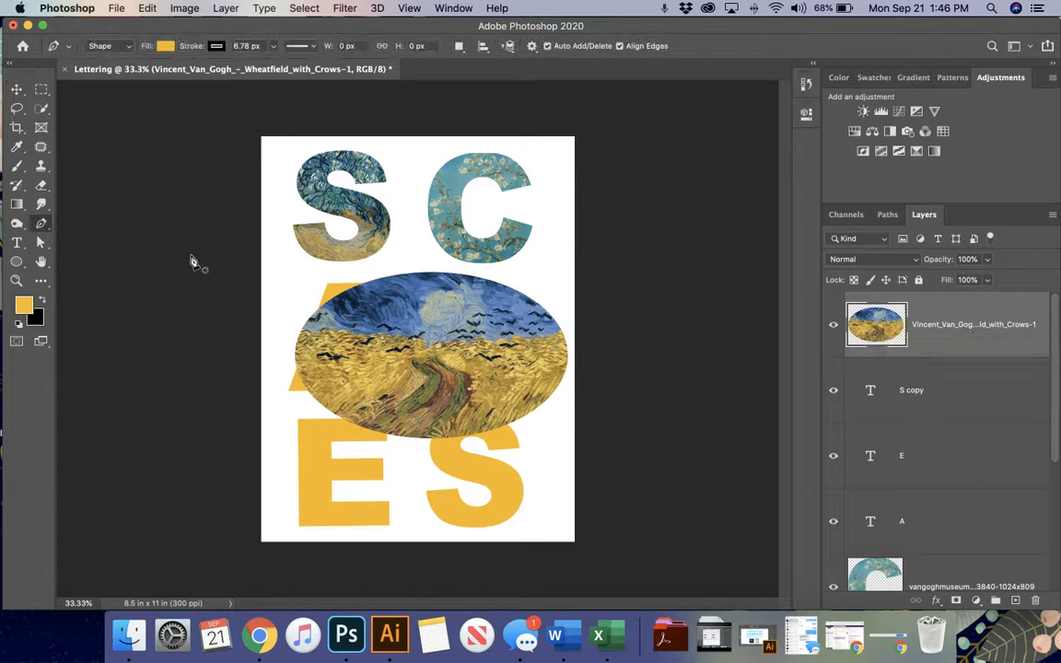
pyautogui.click(354, 359)
pyautogui.moveTo(393, 307); pyautogui.dragTo(476, 286)
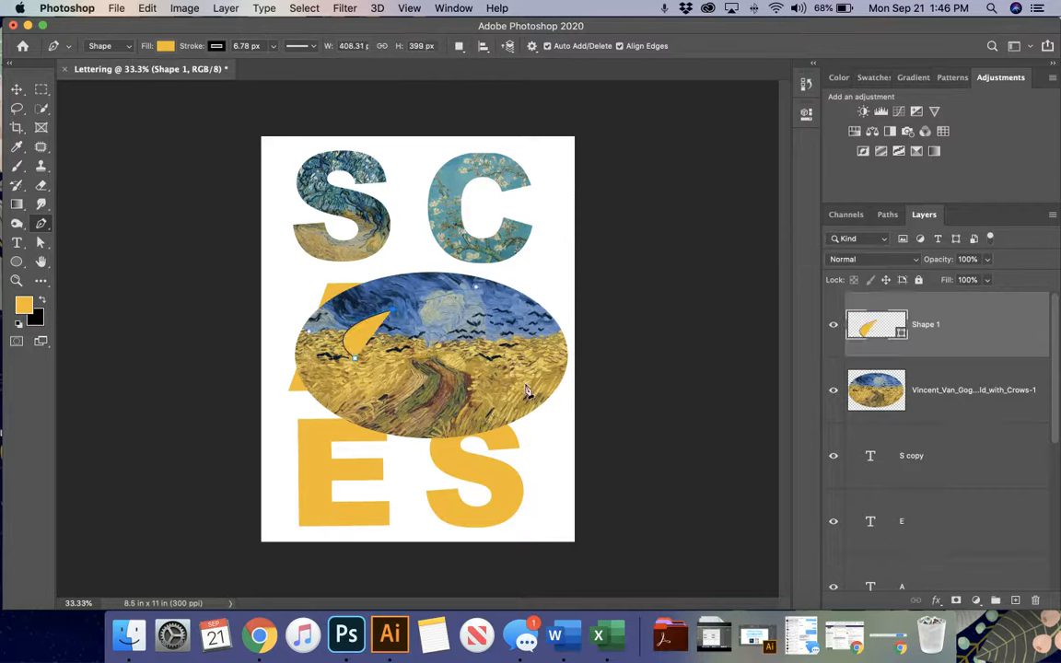
pyautogui.moveTo(525, 385); pyautogui.dragTo(465, 416)
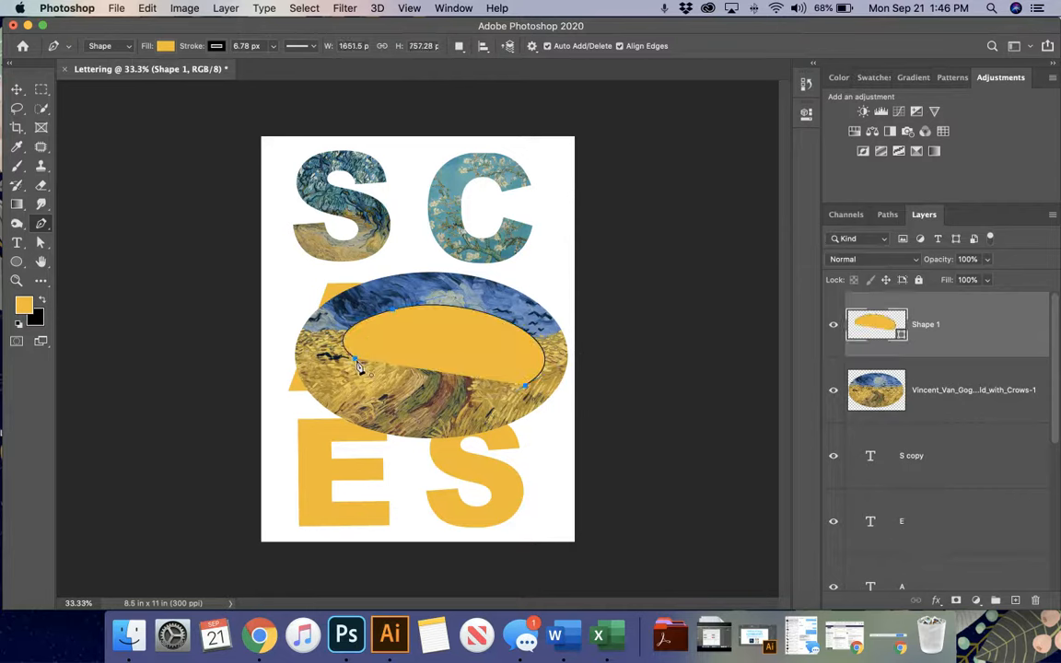
pyautogui.click(358, 365)
pyautogui.press('v')
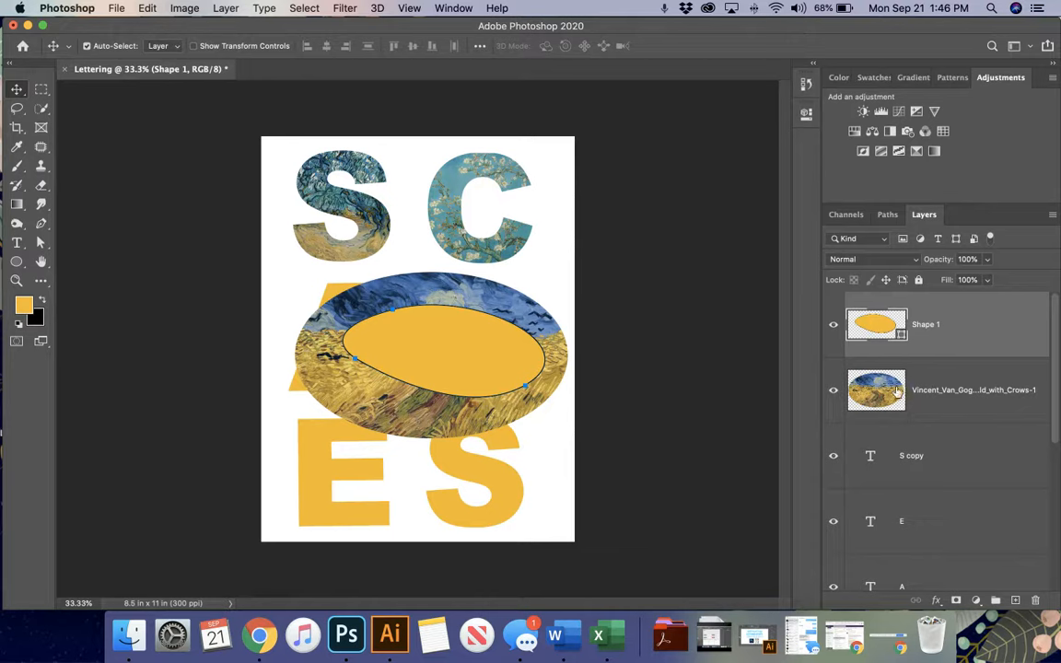
pyautogui.keyDown('super'); pyautogui.click(872, 325); pyautogui.keyUp('super')
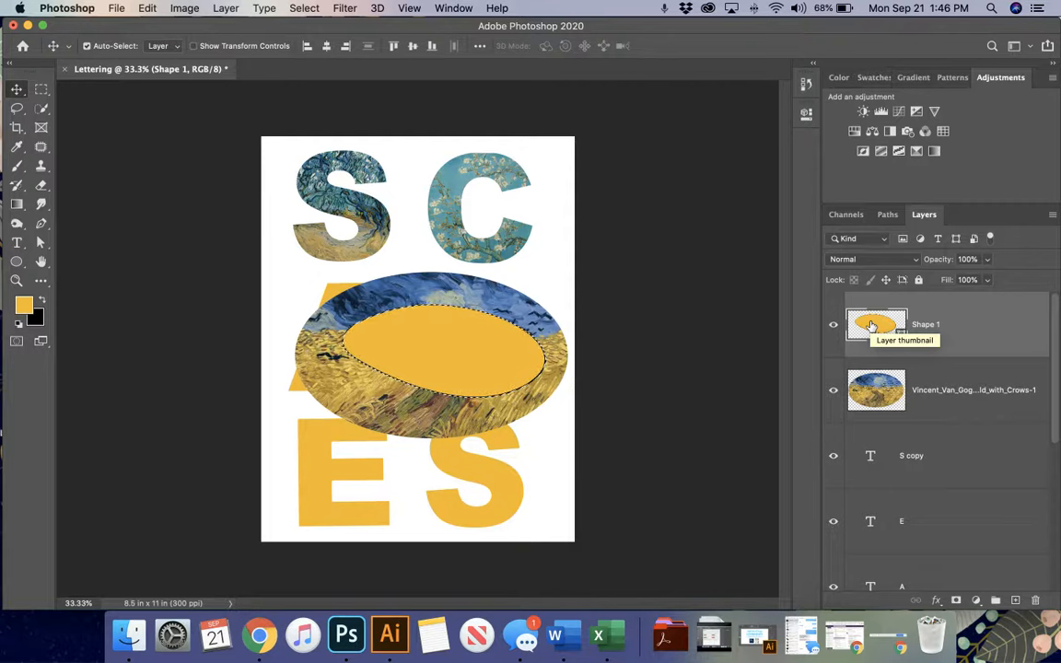
pyautogui.press('super+d')
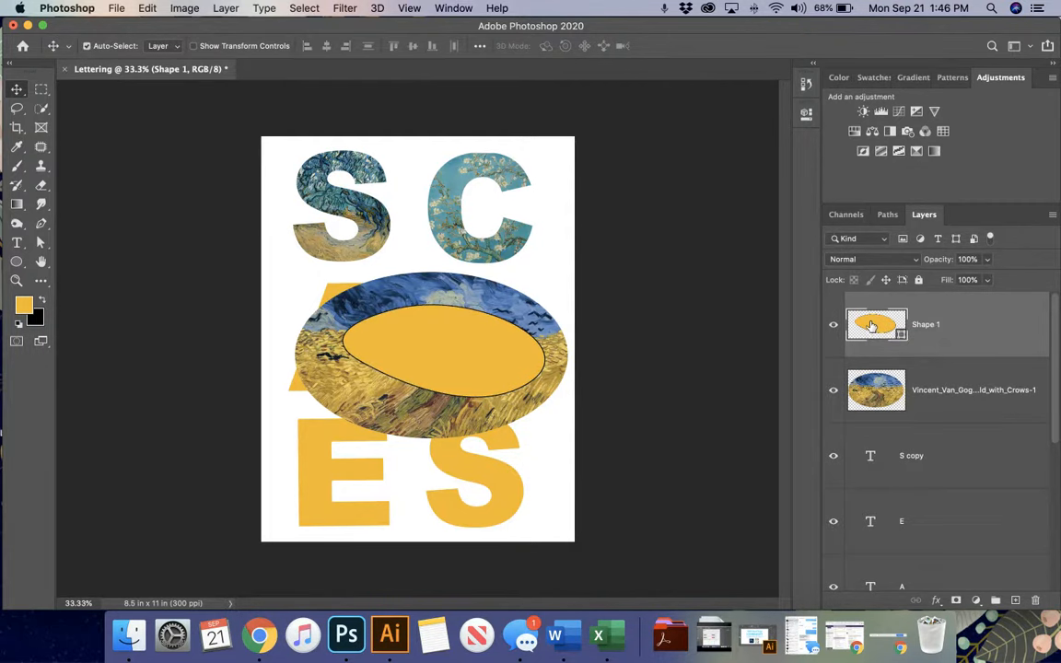
# Step: Delete the Pen shape and the oval Wheatfield painting, then load the bottom-row S outline as a selection and deselect it
pyautogui.press('Delete')
pyautogui.press('Delete')
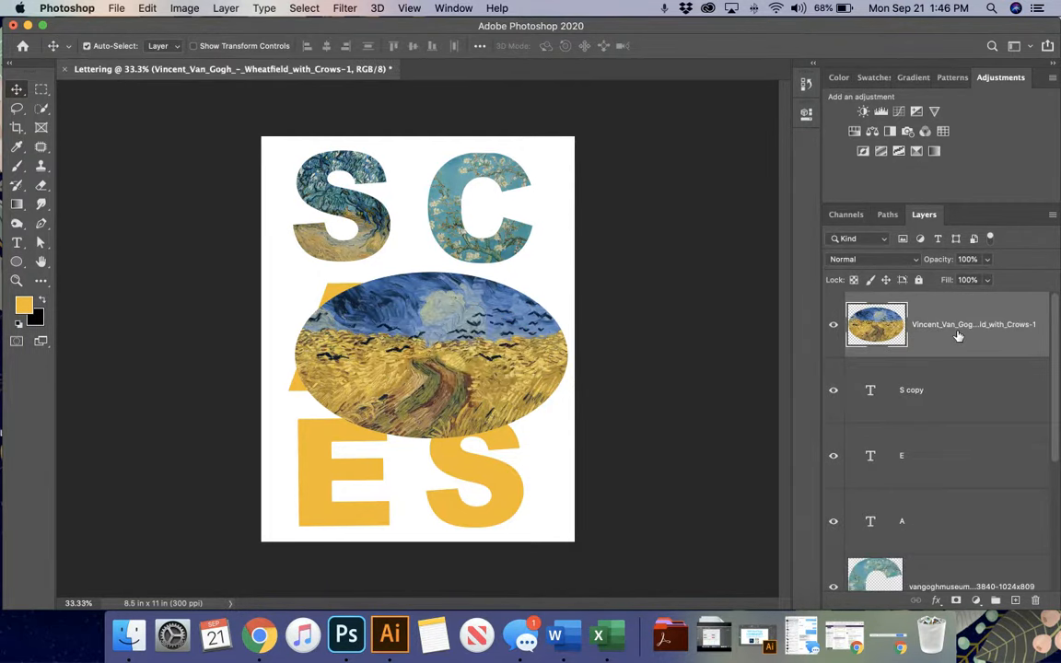
pyautogui.keyDown('super'); pyautogui.click(869, 333); pyautogui.keyUp('super')
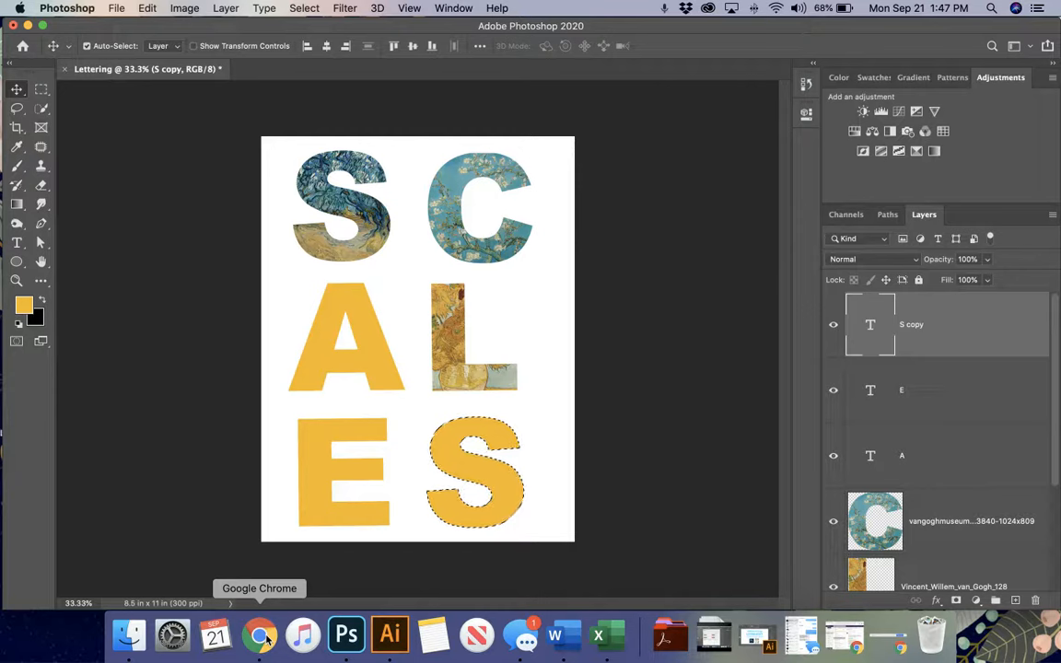
pyautogui.press('super+d')
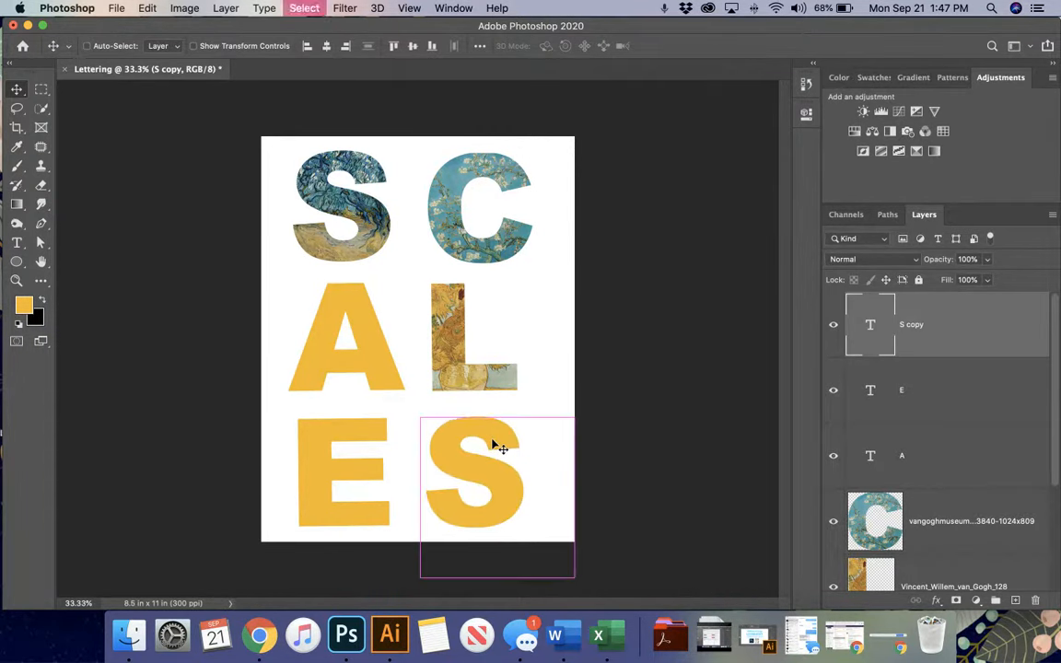